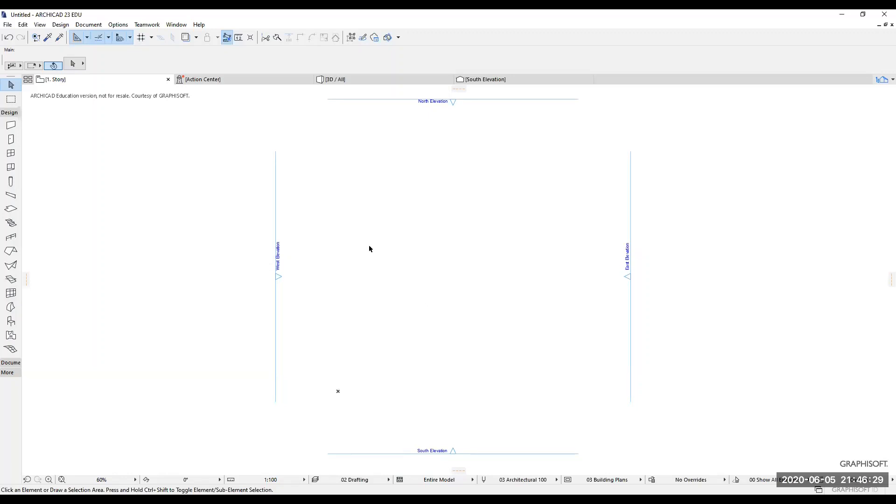
Draw a horizontal line 1200 long with the Line tool, just inside the South Elevation marker.
{"action": "left_click", "coordinate": [11, 361]}
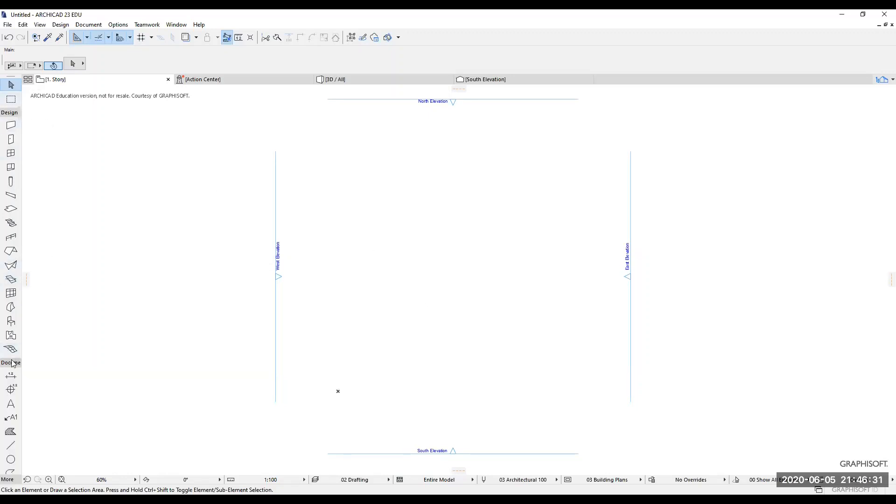
{"action": "left_click", "coordinate": [11, 113]}
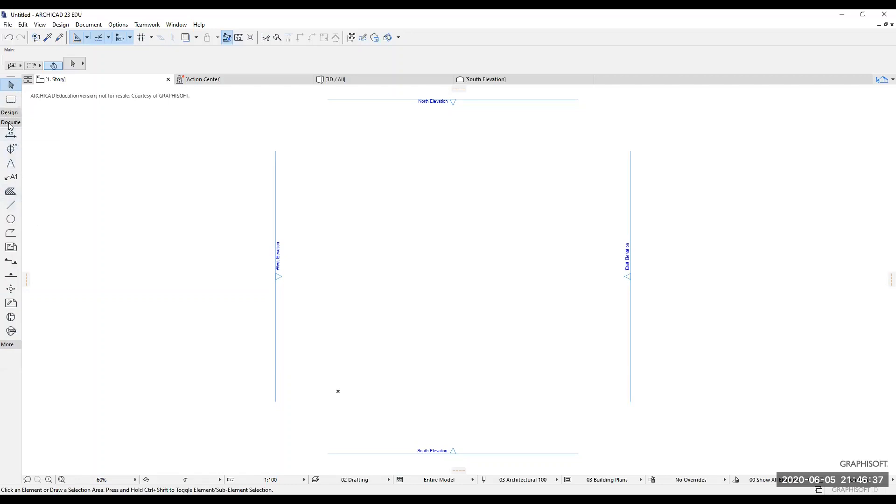
{"action": "left_click", "coordinate": [10, 205]}
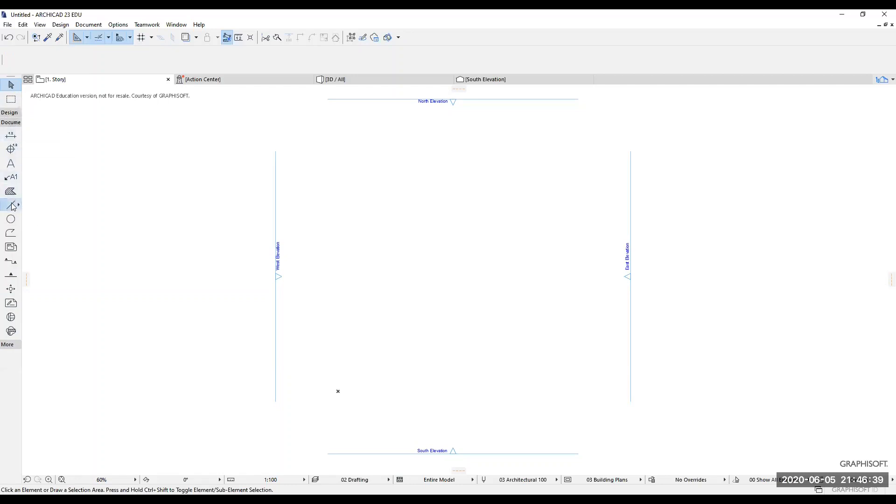
{"action": "left_click", "coordinate": [365, 394]}
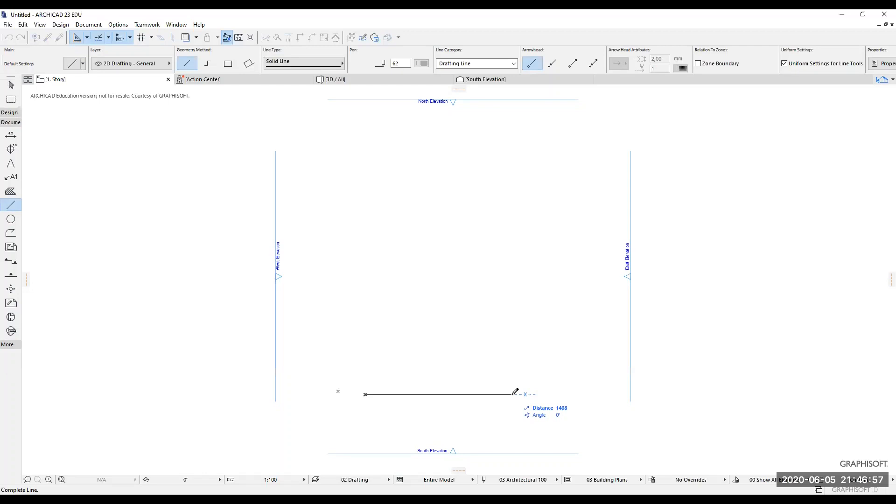
{"action": "type", "text": "1200"}
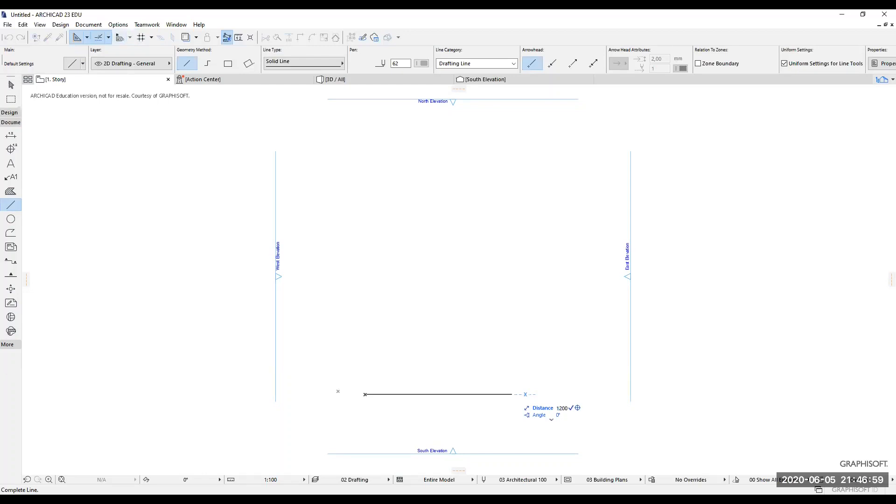
{"action": "key", "text": "Return"}
Draw a vertical line 3000 long upward from the right end of the 1200 line.
{"action": "left_click", "coordinate": [491, 394]}
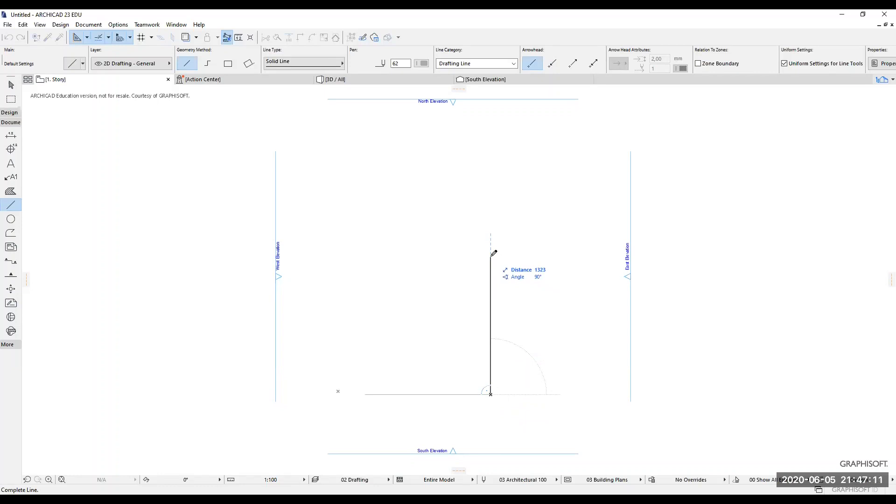
{"action": "type", "text": "3000"}
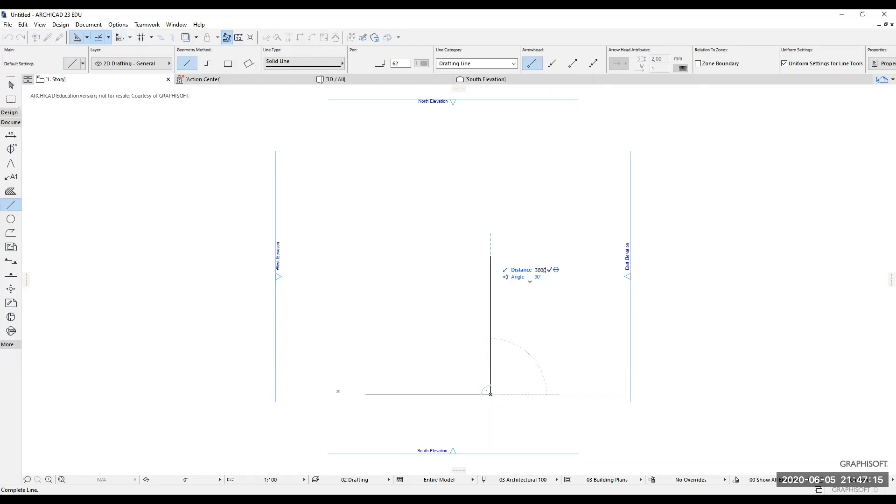
{"action": "key", "text": "Return"}
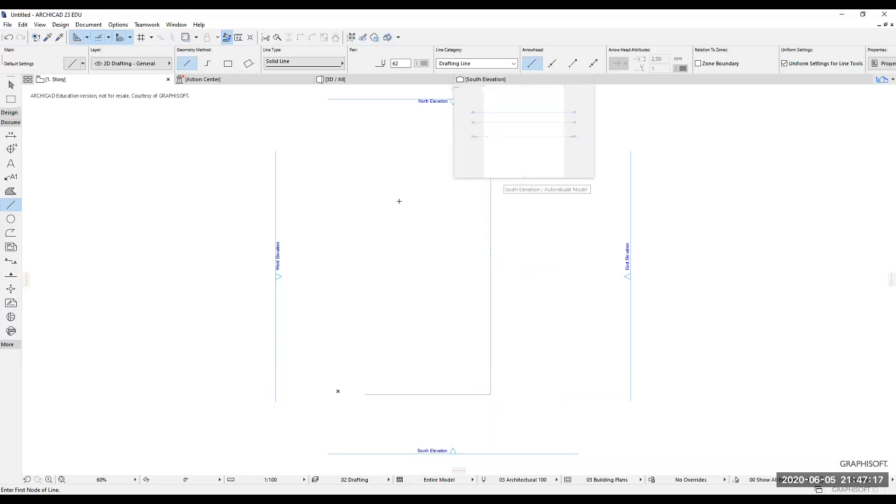
Draw a horizontal line 1200 long toward the left from the upper end of the vertical line.
{"action": "scroll", "coordinate": [398, 196], "scroll_direction": "down", "scroll_amount": 2}
{"action": "scroll", "coordinate": [420, 159], "scroll_direction": "up", "scroll_amount": 4}
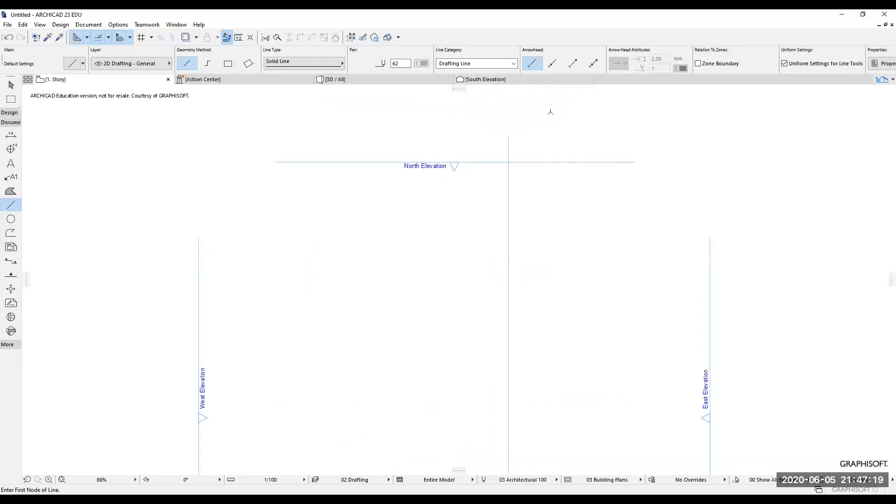
{"action": "left_click", "coordinate": [508, 137]}
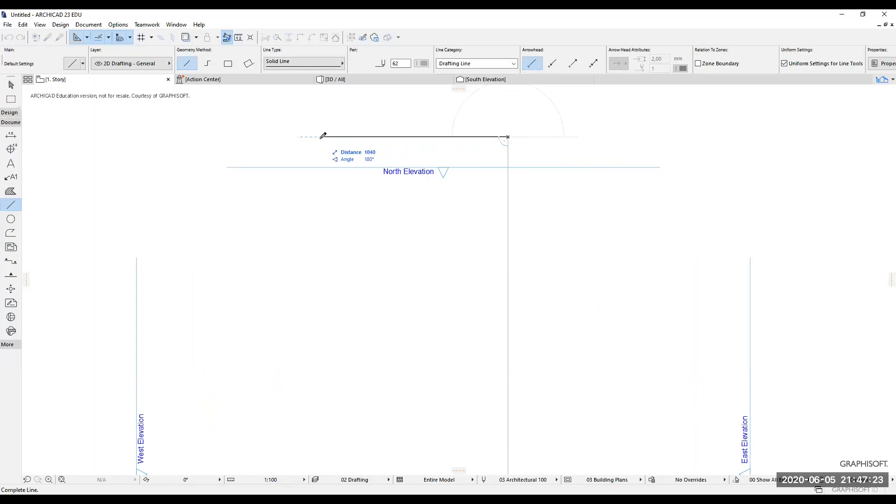
{"action": "type", "text": "1200"}
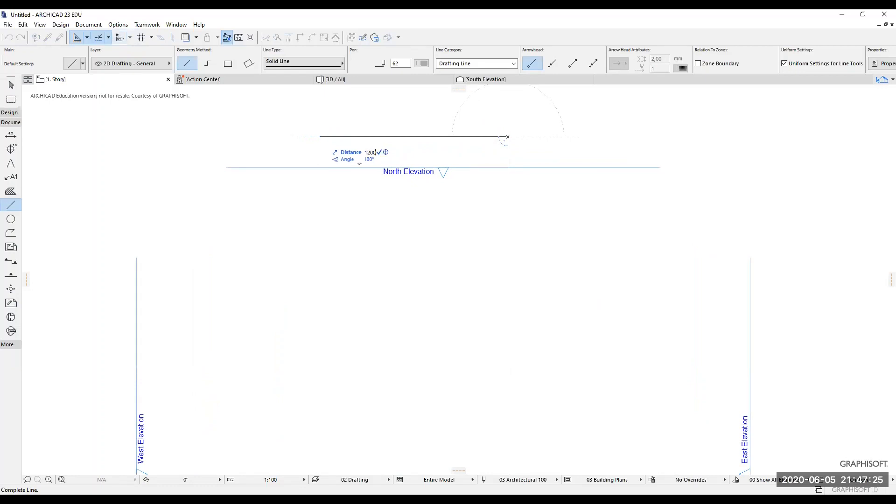
{"action": "key", "text": "Return"}
Close the rectangle with a line from the upper line's free end down to the base line's left end.
{"action": "scroll", "coordinate": [290, 214], "scroll_direction": "down", "scroll_amount": 3}
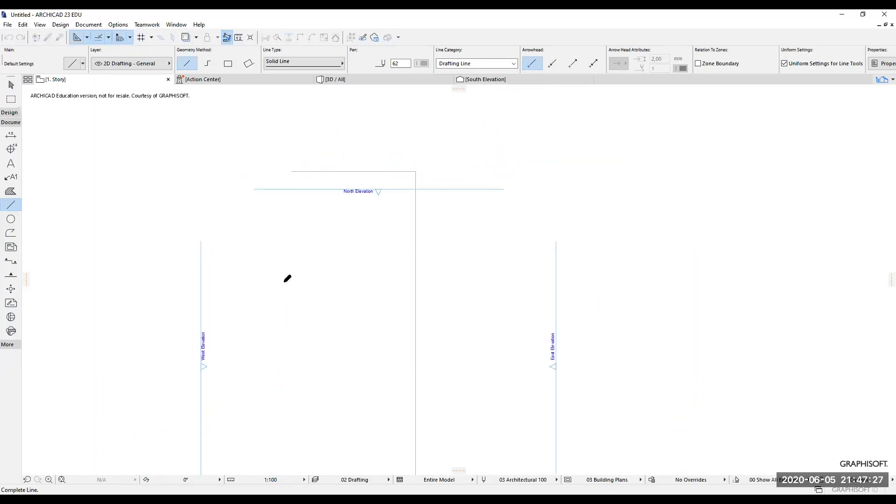
{"action": "left_click", "coordinate": [292, 170]}
{"action": "scroll", "coordinate": [308, 242], "scroll_direction": "down", "scroll_amount": 5}
{"action": "scroll", "coordinate": [307, 242], "scroll_direction": "left", "scroll_amount": 2}
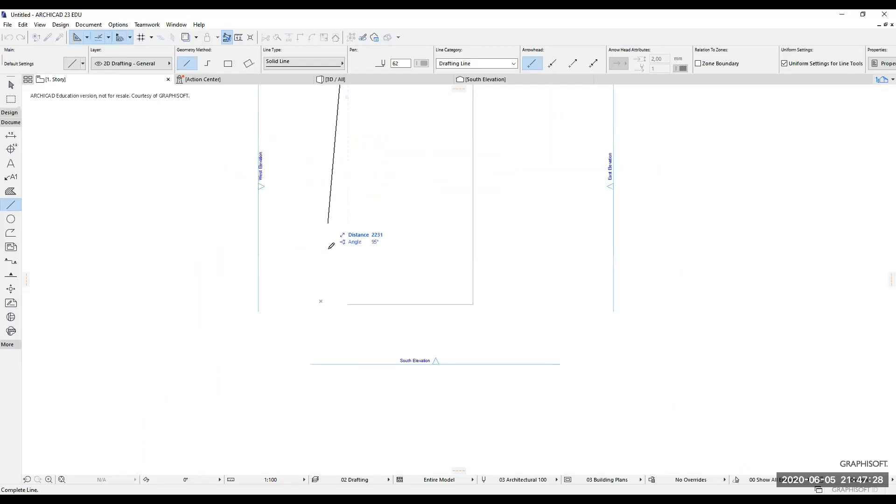
{"action": "left_click", "coordinate": [348, 303]}
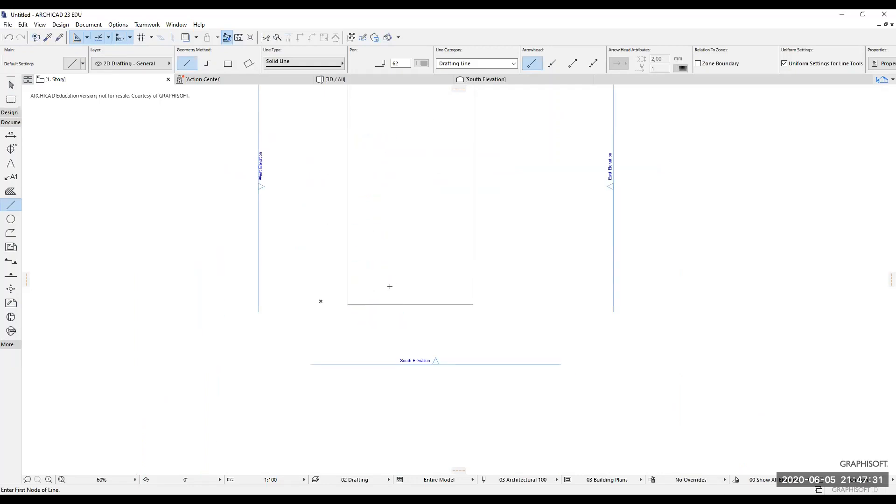
{"action": "key", "text": "Escape"}
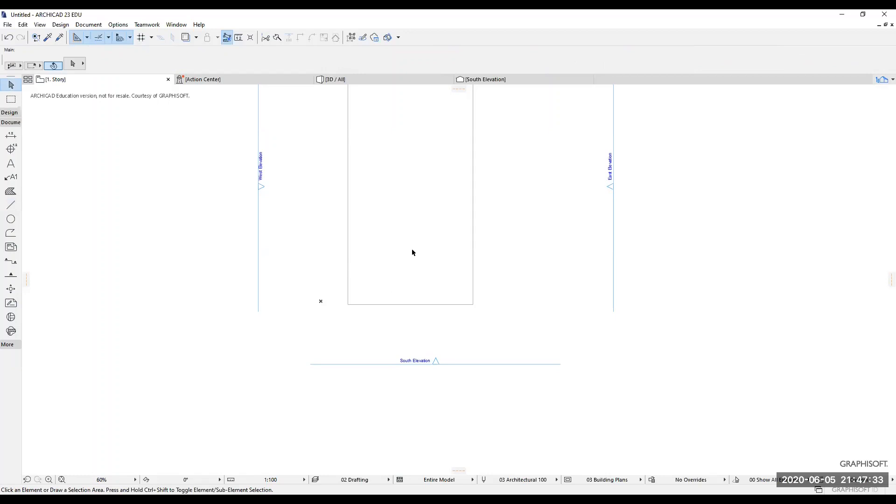
Create a rotated rectangular mesh over the line outline, from its lower left corner along the base to the upper right corner.
{"action": "scroll", "coordinate": [412, 253], "scroll_direction": "down", "scroll_amount": 2}
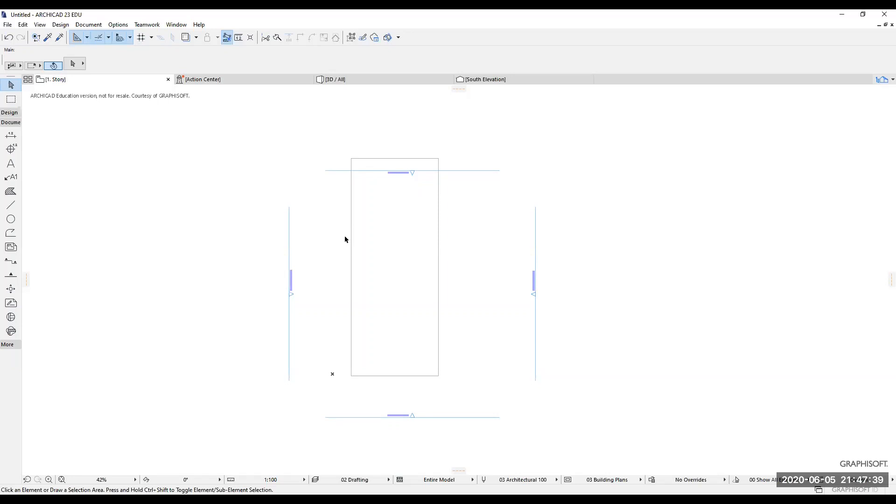
{"action": "left_click", "coordinate": [10, 112]}
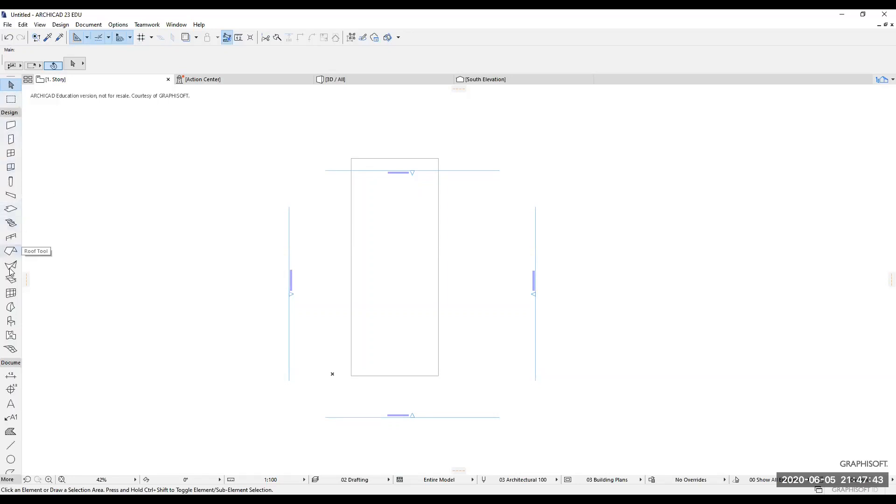
{"action": "left_click", "coordinate": [11, 350]}
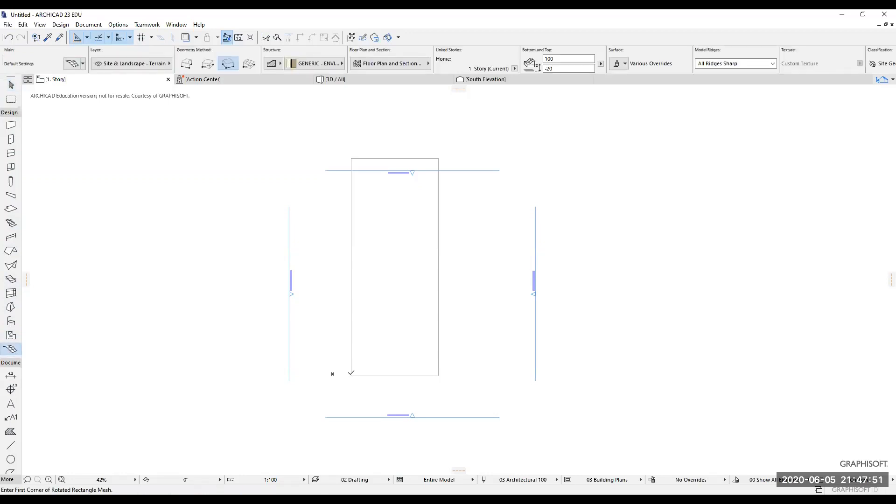
{"action": "left_click", "coordinate": [350, 376]}
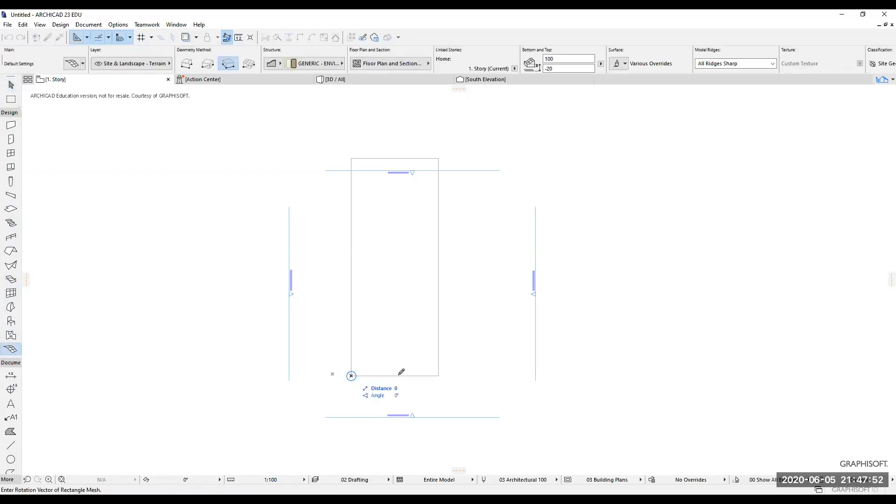
{"action": "left_click", "coordinate": [438, 375]}
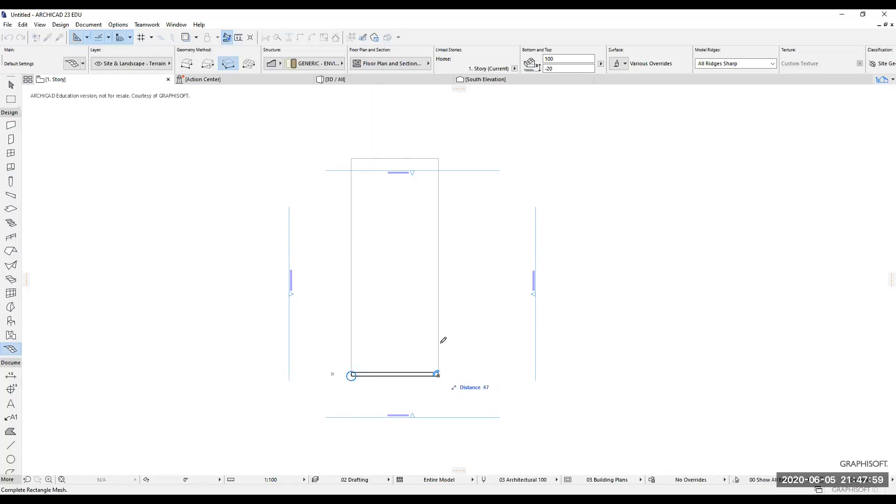
{"action": "left_click", "coordinate": [438, 158]}
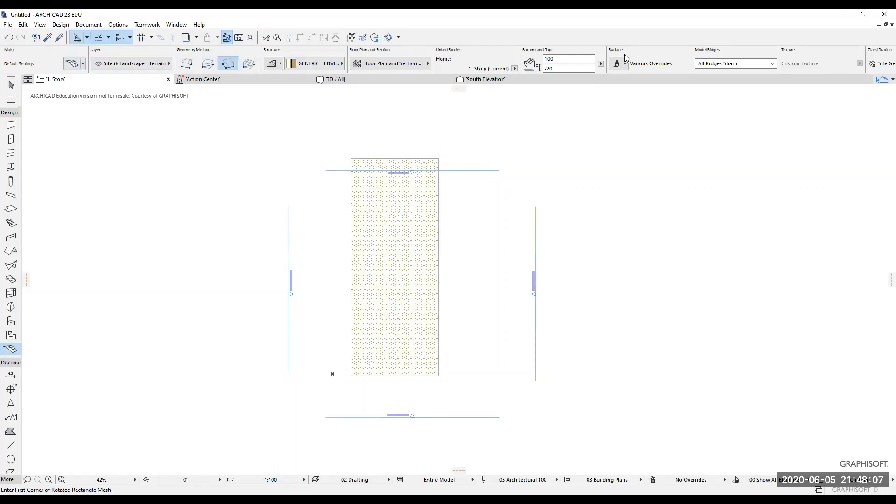
{"action": "left_click", "coordinate": [126, 66]}
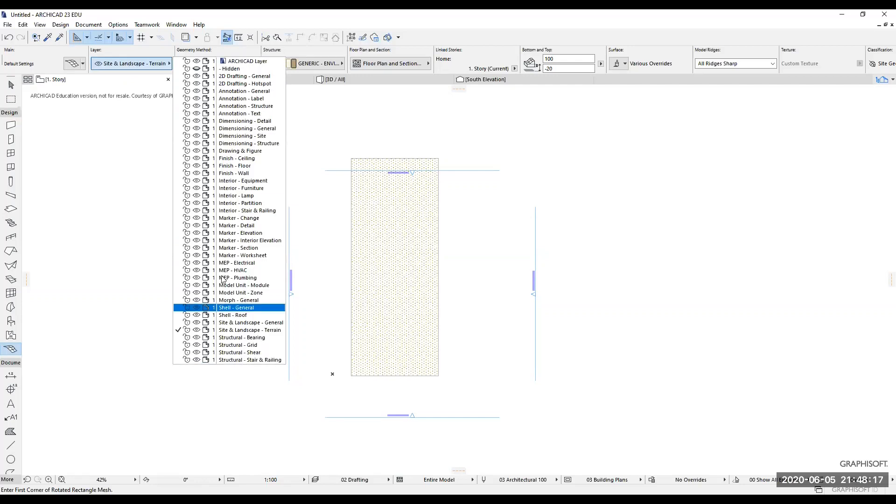
{"action": "left_click", "coordinate": [155, 67]}
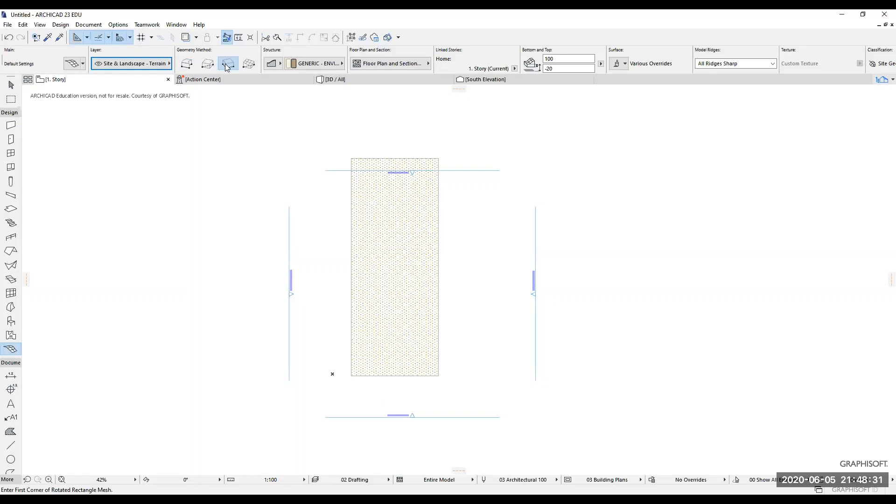
Draw a closed irregular five-corner mesh with the polygonal geometry method in the empty area beyond the East Elevation marker.
{"action": "left_click", "coordinate": [187, 66]}
{"action": "left_click", "coordinate": [581, 355]}
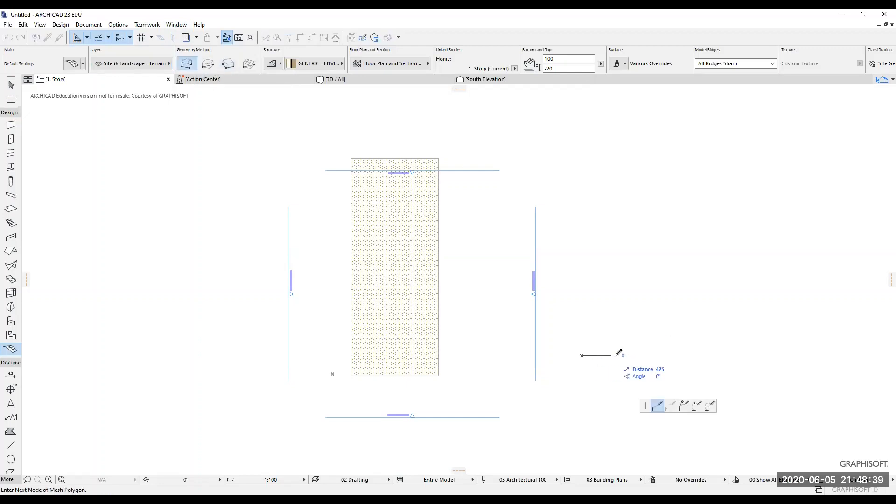
{"action": "left_click", "coordinate": [631, 356]}
{"action": "left_click", "coordinate": [631, 306]}
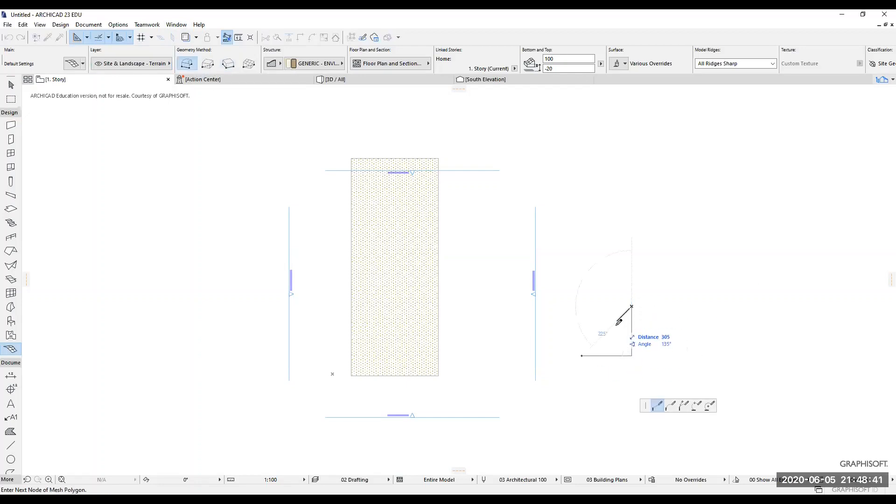
{"action": "left_click", "coordinate": [610, 328]}
{"action": "left_click", "coordinate": [581, 325]}
{"action": "left_click", "coordinate": [581, 355]}
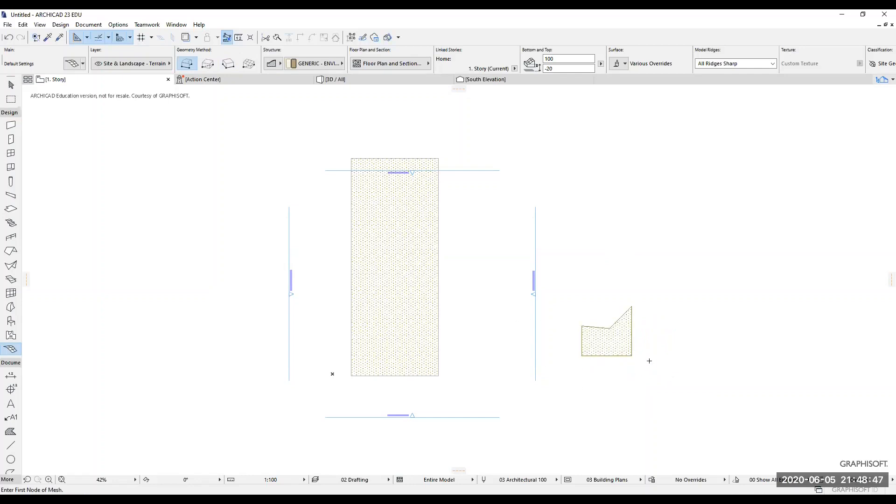
Delete the irregular polygonal mesh beyond the East Elevation marker.
{"action": "key", "text": "Escape"}
{"action": "left_click_drag", "start_coordinate": [657, 372], "coordinate": [566, 291]}
{"action": "key", "text": "Delete"}
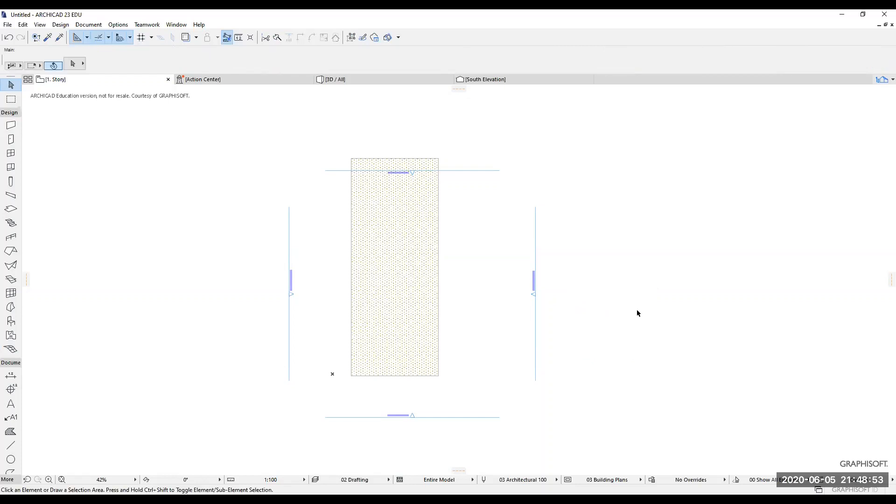
Review the Mesh tool's building material choices and its skirt height and elevation settings.
{"action": "left_click", "coordinate": [11, 349]}
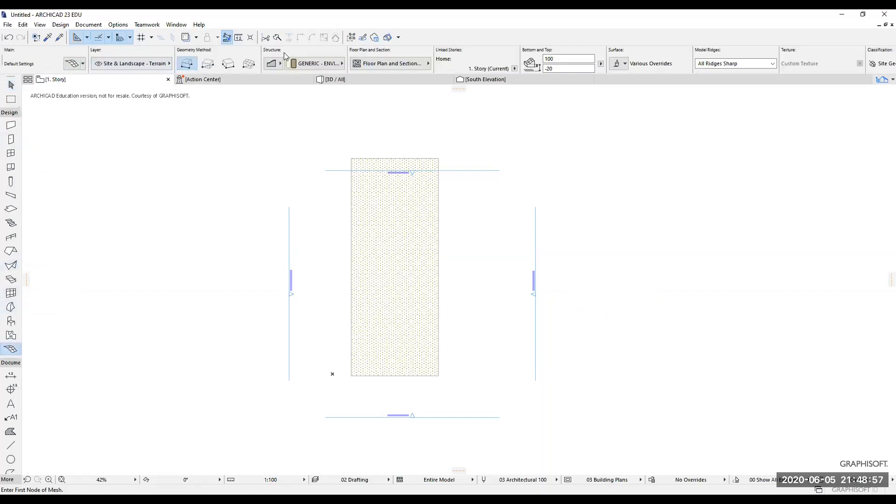
{"action": "left_click", "coordinate": [274, 63]}
{"action": "left_click", "coordinate": [328, 66]}
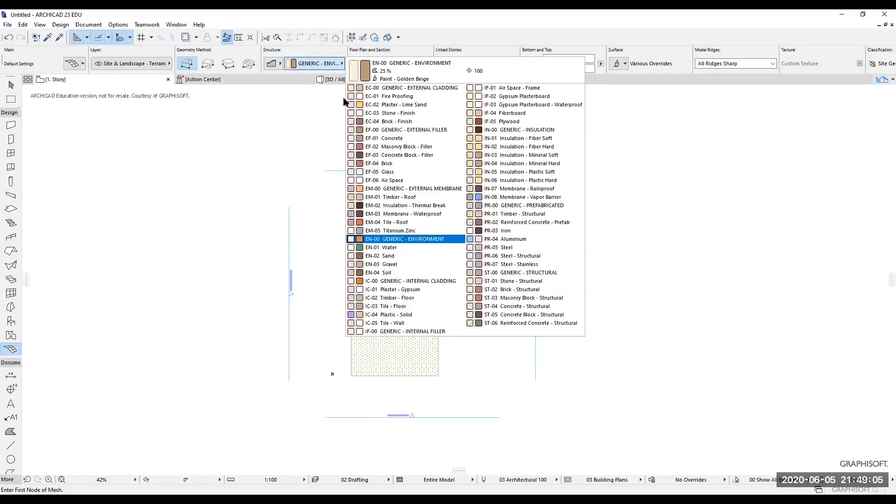
{"action": "left_click", "coordinate": [317, 67]}
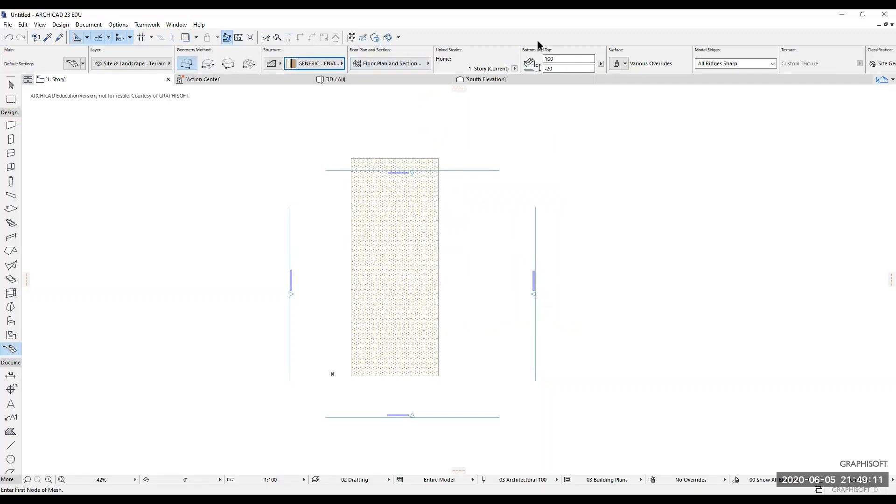
{"action": "left_click", "coordinate": [556, 59]}
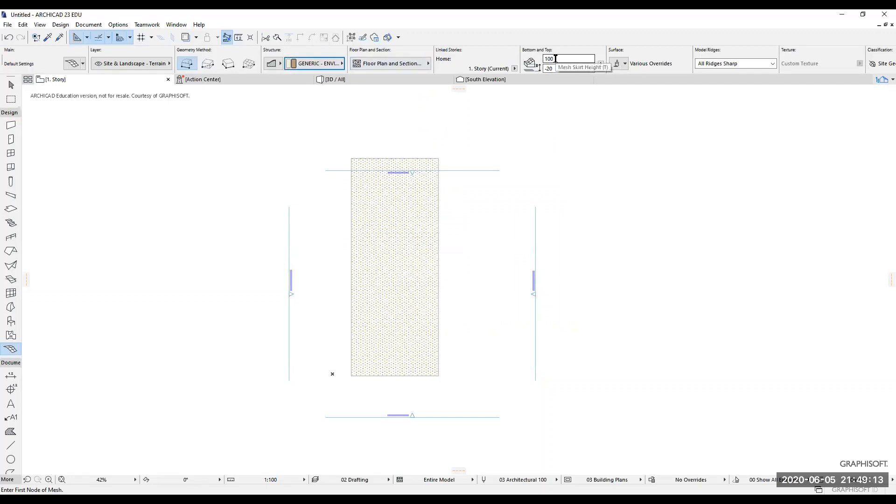
{"action": "left_click", "coordinate": [554, 68]}
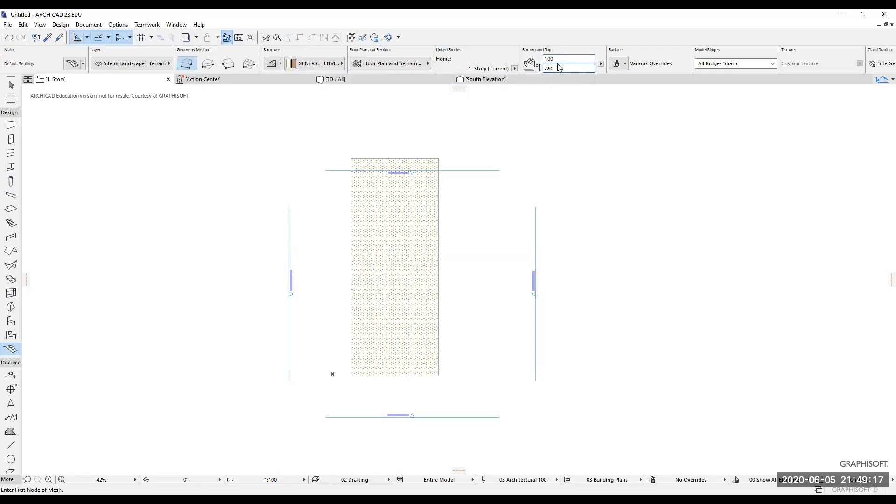
{"action": "left_click", "coordinate": [550, 136]}
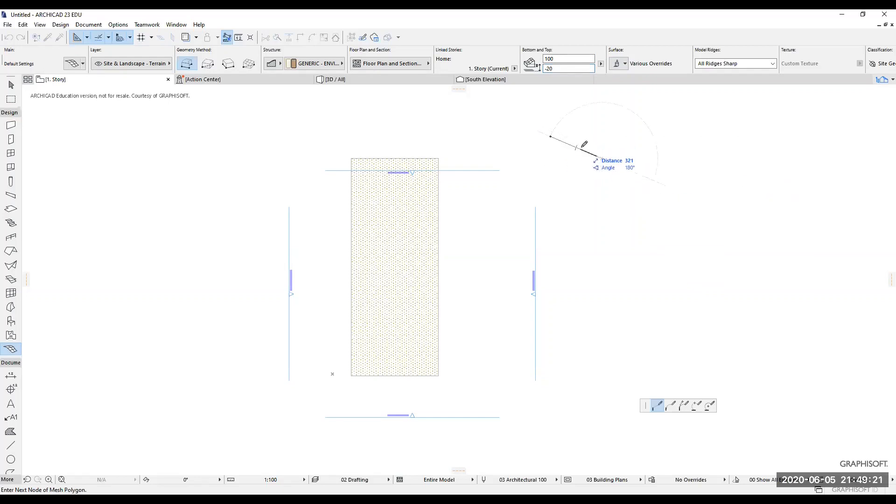
{"action": "key", "text": "Escape"}
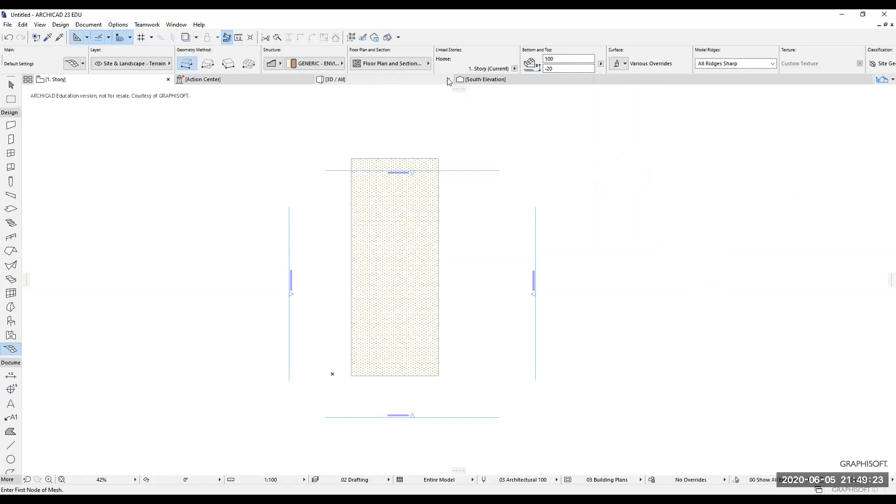
Show the rectangular terrain mesh in the 3D view of all elements.
{"action": "left_click", "coordinate": [373, 80]}
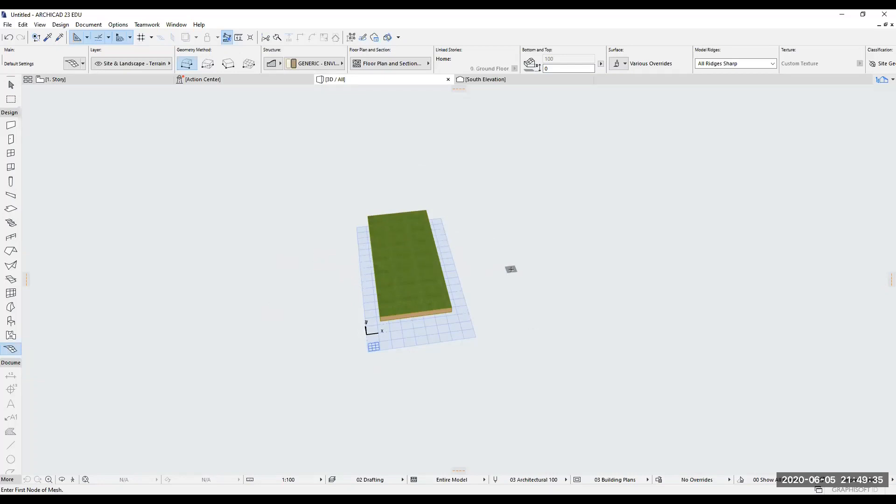
Examine the terrain mesh from several angles in 3D and return to the floor plan of story 1.
{"action": "key", "text": "o"}
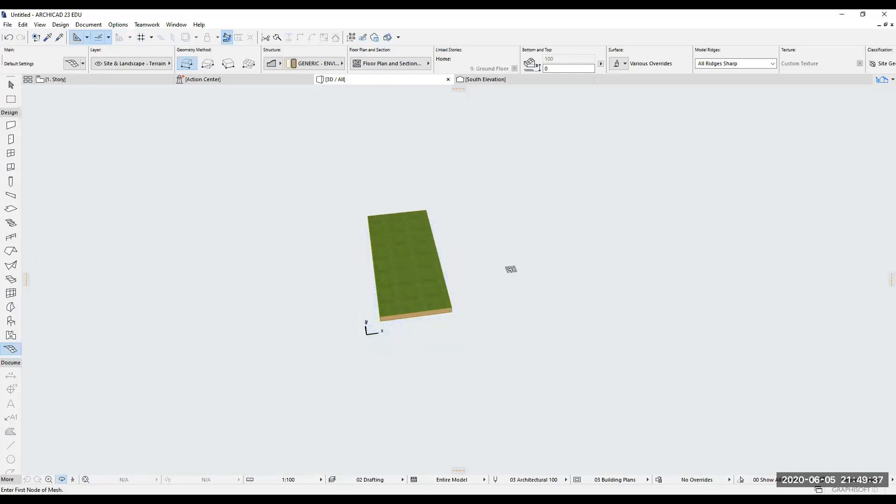
{"action": "left_click_drag", "start_coordinate": [458, 280], "coordinate": [541, 282]}
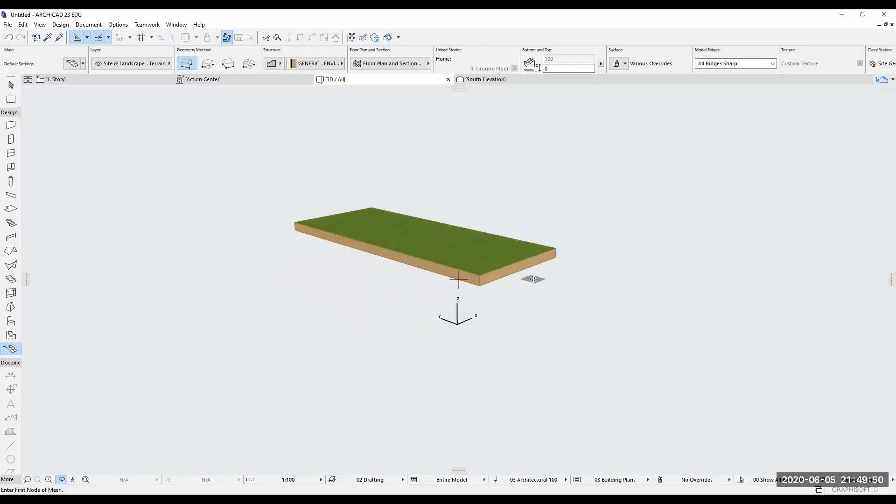
{"action": "left_click_drag", "start_coordinate": [523, 277], "coordinate": [393, 248]}
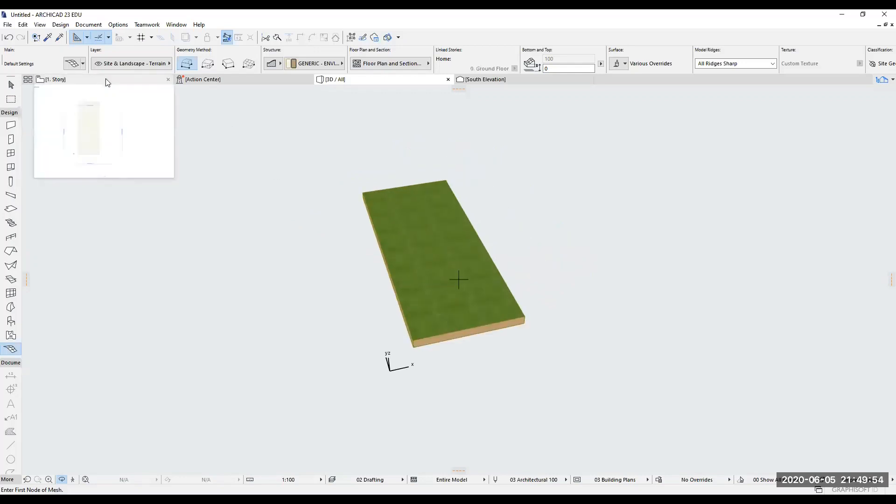
{"action": "left_click", "coordinate": [105, 80]}
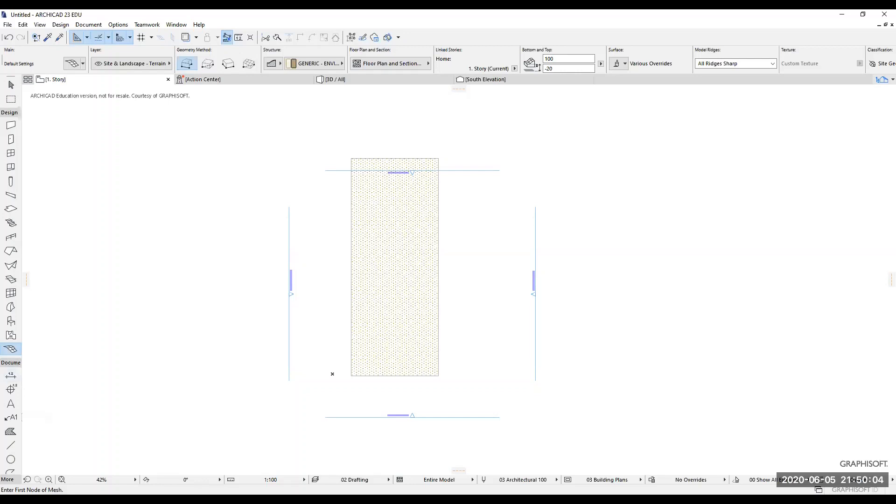
{"action": "left_click", "coordinate": [11, 446]}
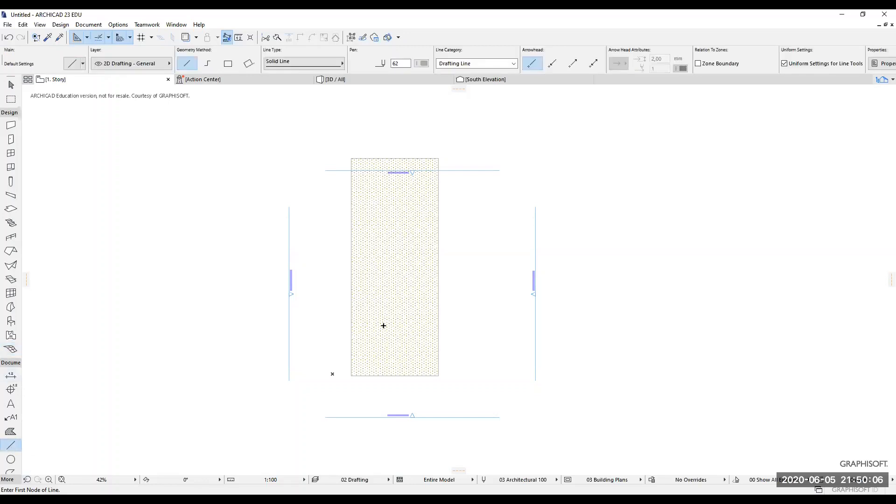
{"action": "left_click", "coordinate": [10, 113]}
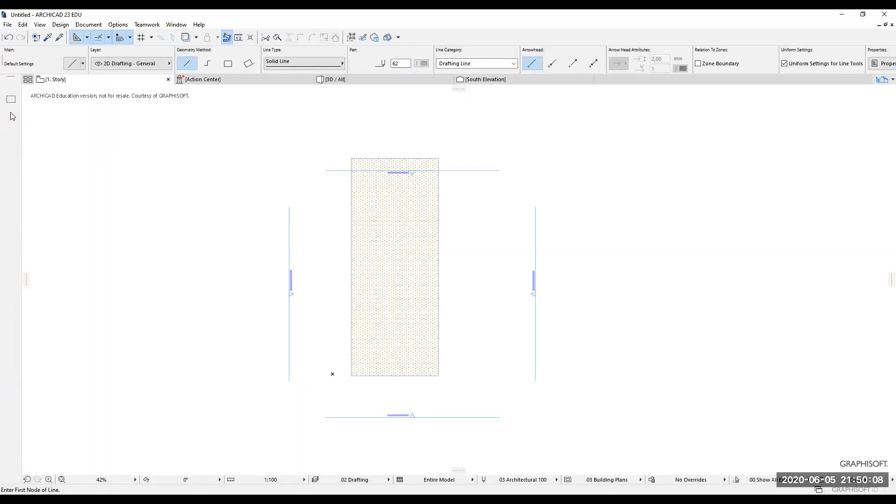
{"action": "left_click", "coordinate": [328, 318]}
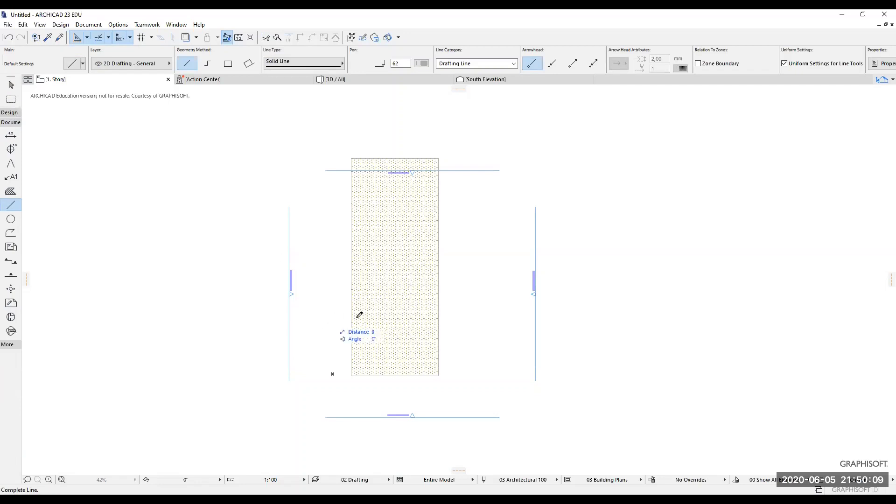
{"action": "left_click", "coordinate": [455, 318]}
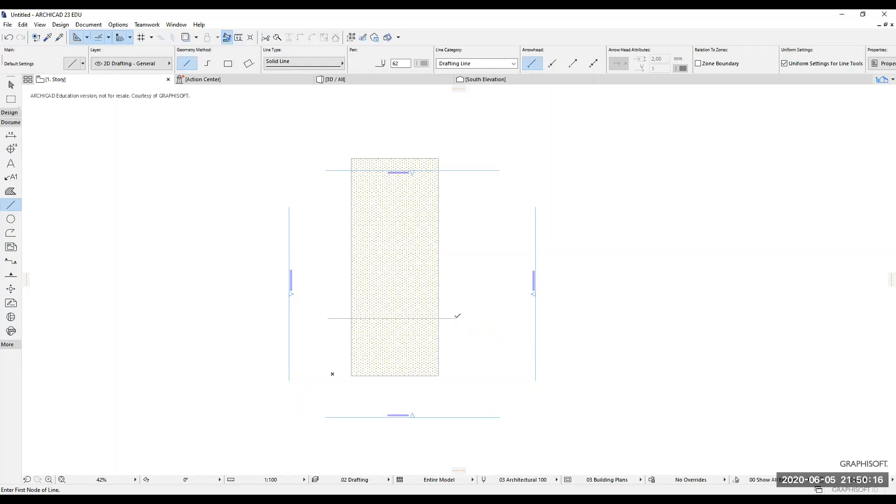
{"action": "key", "text": "Escape"}
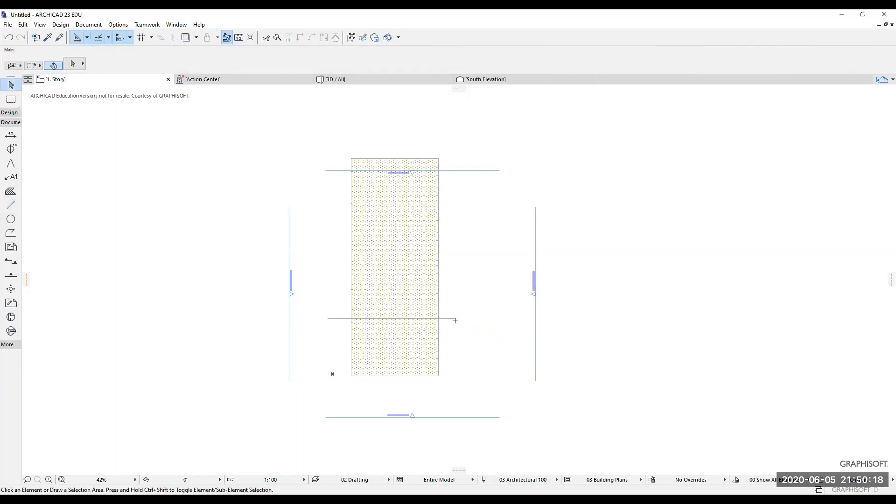
{"action": "left_click", "coordinate": [452, 319]}
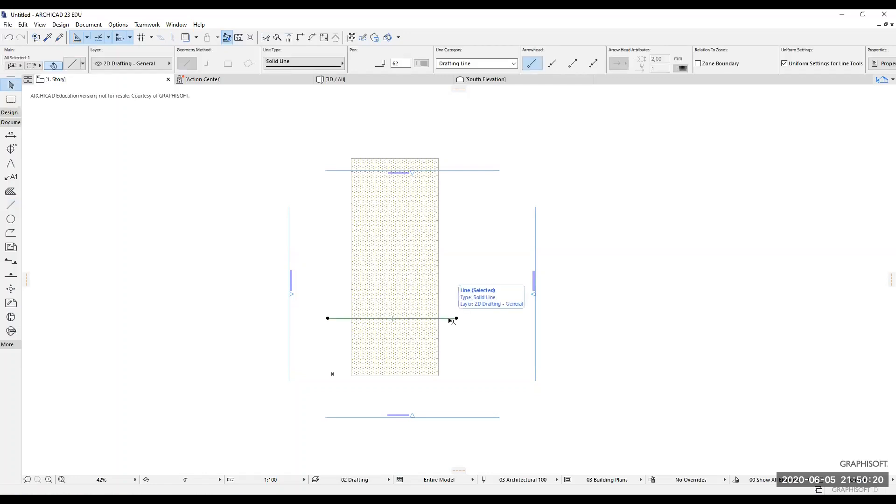
{"action": "key", "text": "Delete"}
Copy the site outline's lower short edge line 1000 straight up across the mesh.
{"action": "left_click", "coordinate": [369, 377]}
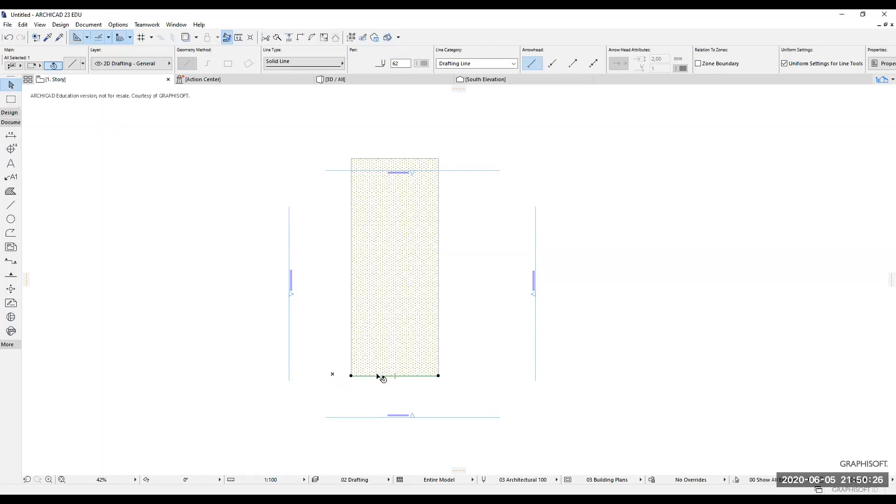
{"action": "right_click", "coordinate": [372, 380]}
{"action": "key", "text": "Escape"}
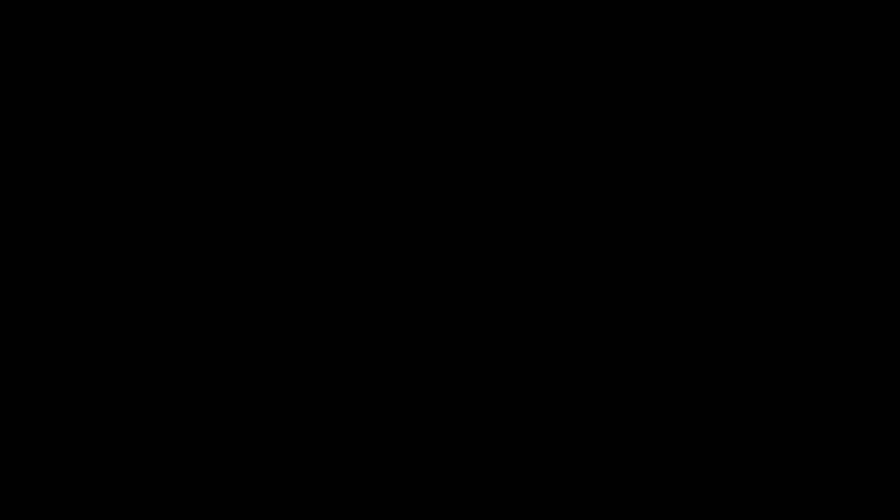
{"action": "key", "text": "ctrl+shift+d"}
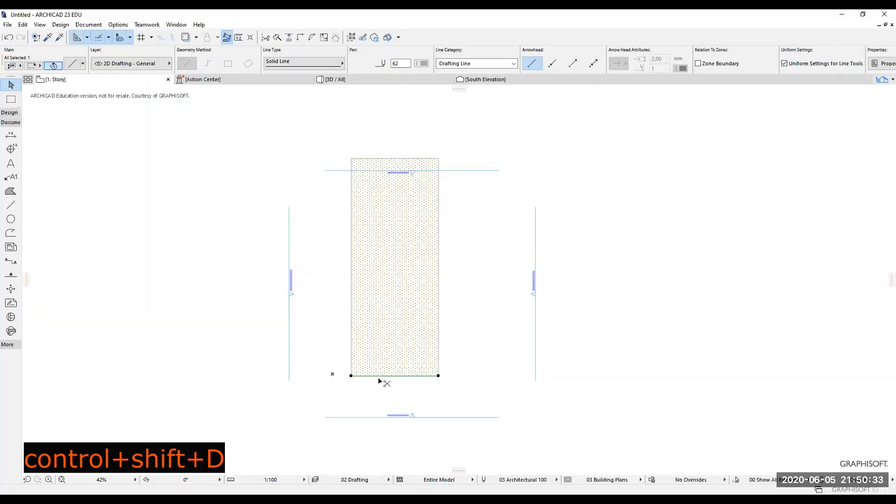
{"action": "key", "text": "ctrl+shift+d"}
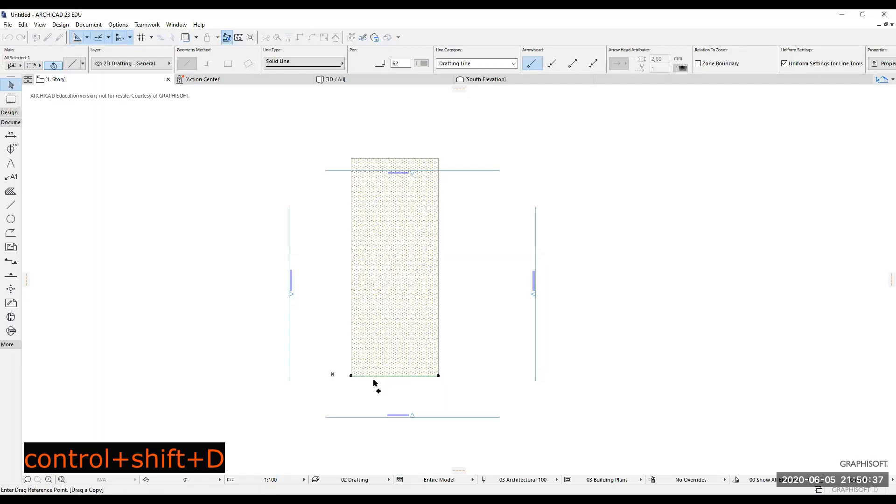
{"action": "scroll", "coordinate": [373, 382], "scroll_direction": "up", "scroll_amount": 1}
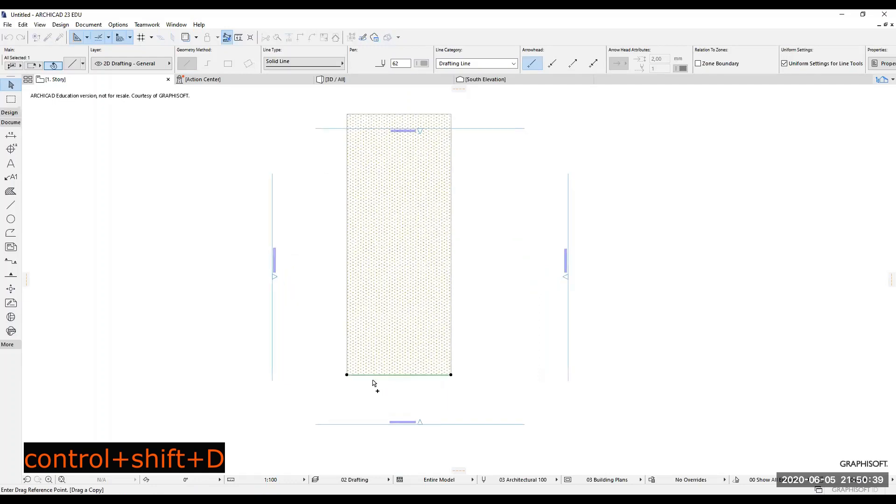
{"action": "left_click", "coordinate": [346, 374]}
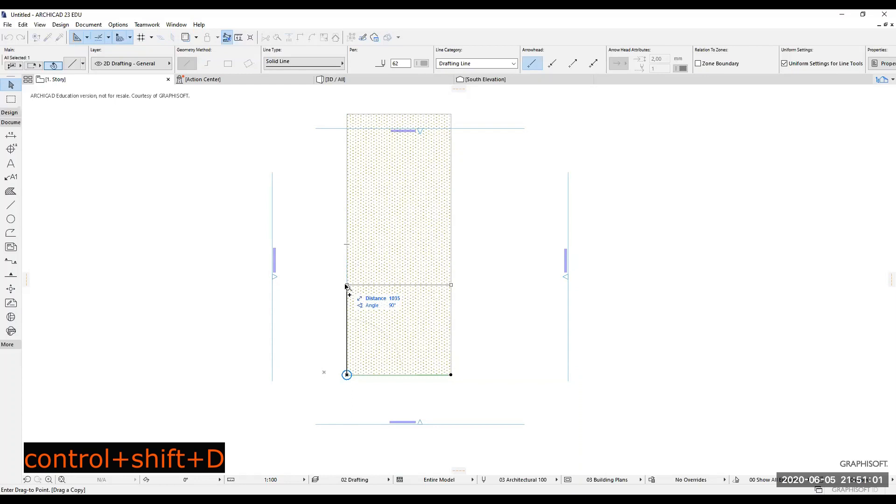
{"action": "type", "text": "10"}
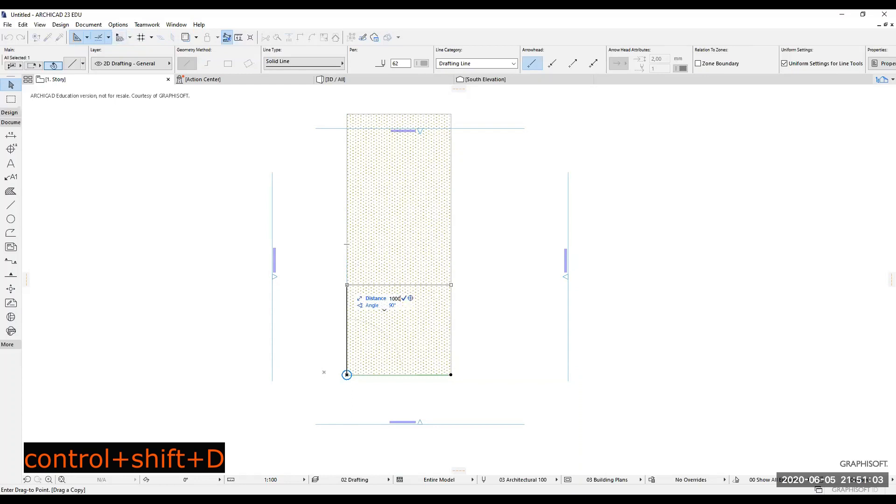
{"action": "key", "text": "Return"}
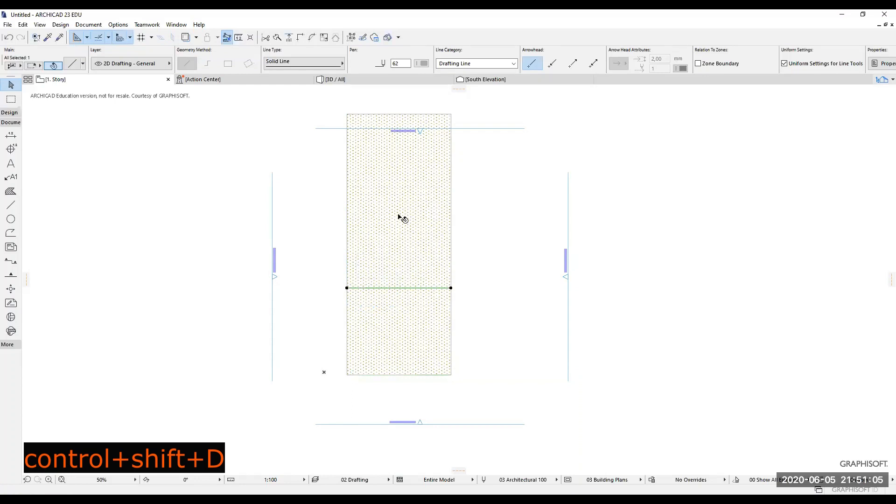
Copy the new dividing line another 950 straight up across the mesh and deselect it.
{"action": "middle_click_drag", "start_coordinate": [399, 216], "coordinate": [402, 242]}
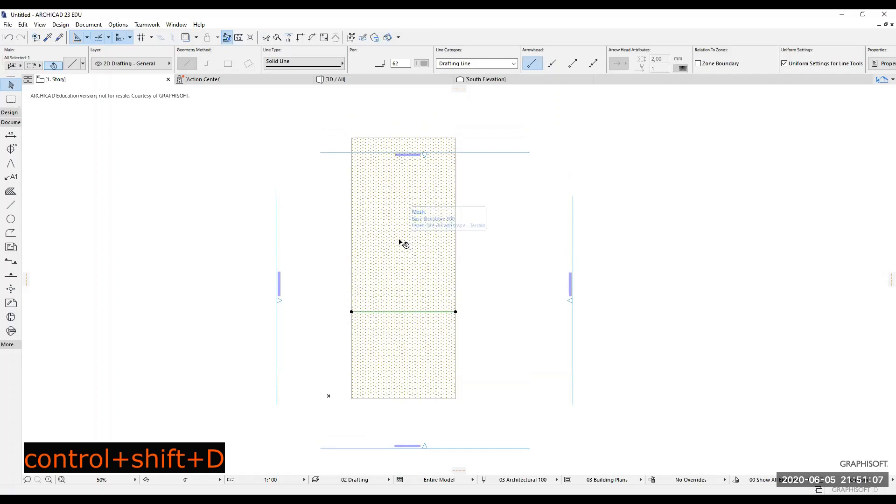
{"action": "key", "text": "ctrl+shift+d"}
{"action": "left_click", "coordinate": [351, 312]}
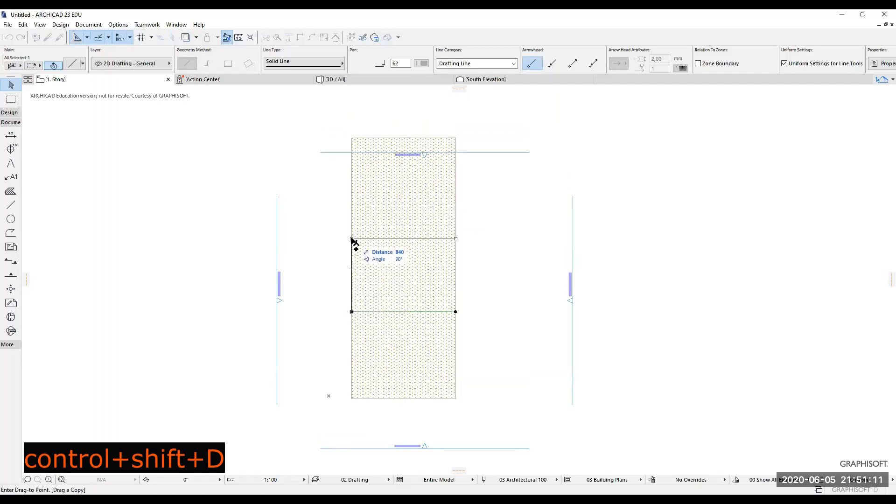
{"action": "type", "text": "1"}
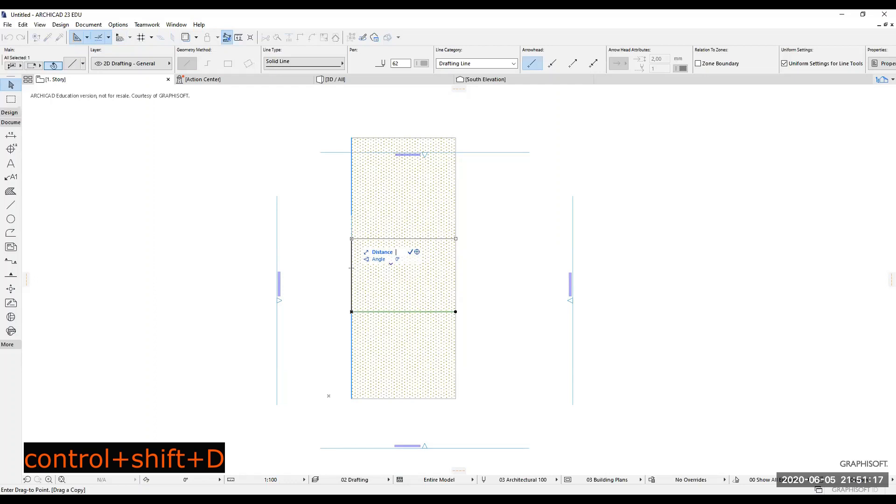
{"action": "type", "text": "950"}
{"action": "key", "text": "Return"}
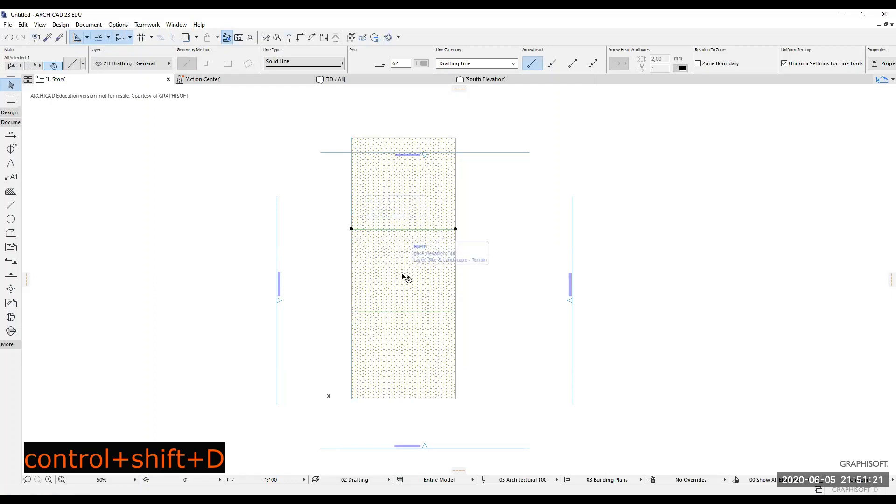
{"action": "key", "text": "Escape"}
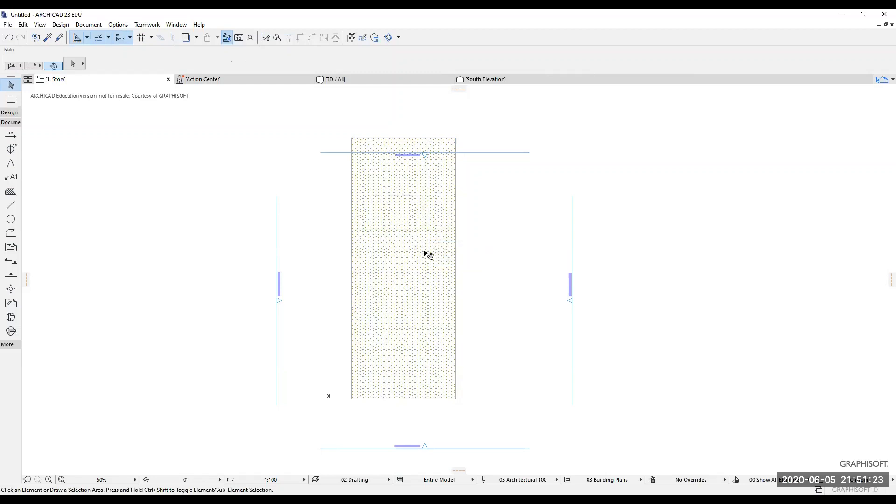
Select the terrain mesh with its tool active and add new mesh points along the lower dividing line, using Fit to User Ridges.
{"action": "left_click", "coordinate": [402, 270]}
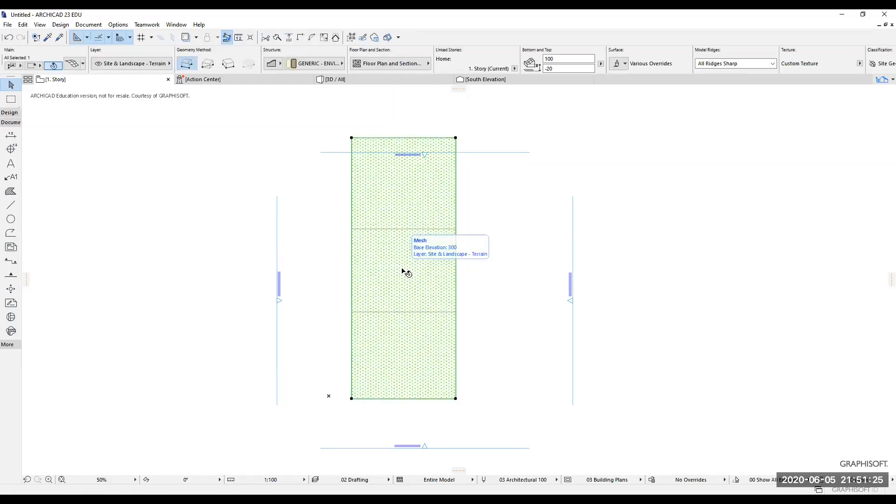
{"action": "right_click", "coordinate": [402, 269]}
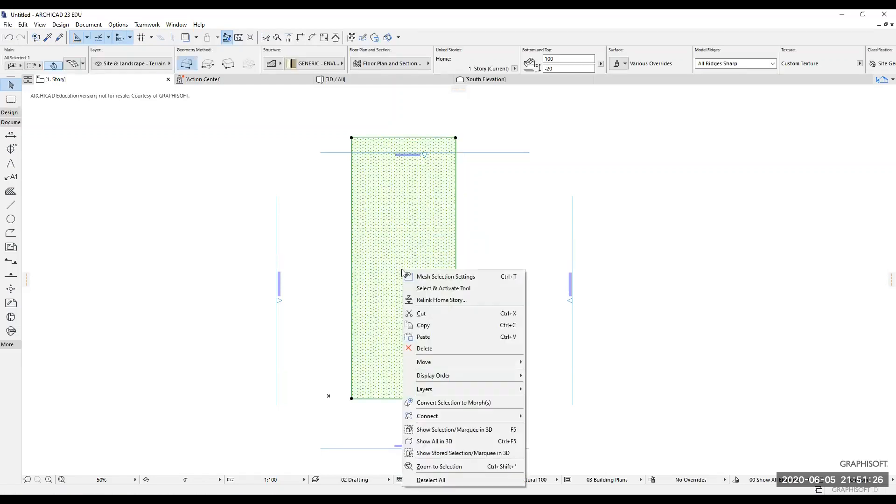
{"action": "left_click", "coordinate": [444, 288]}
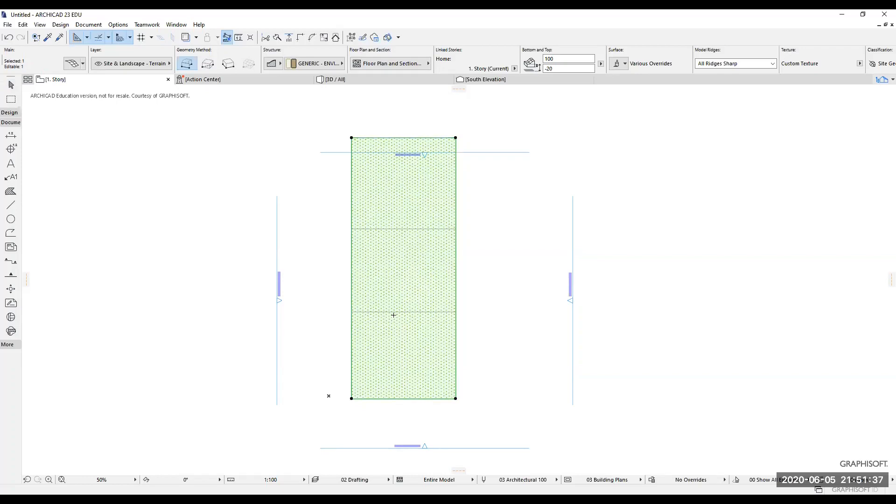
{"action": "scroll", "coordinate": [393, 315], "scroll_direction": "up", "scroll_amount": 3}
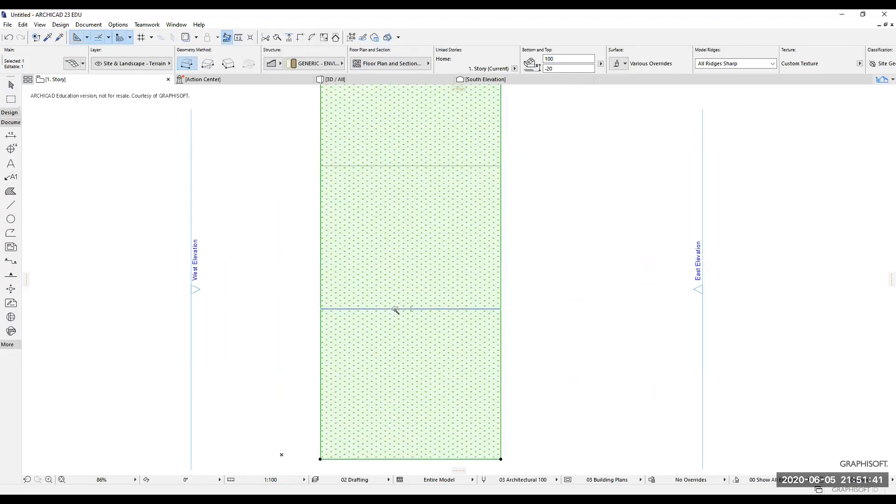
{"action": "left_click", "coordinate": [395, 310]}
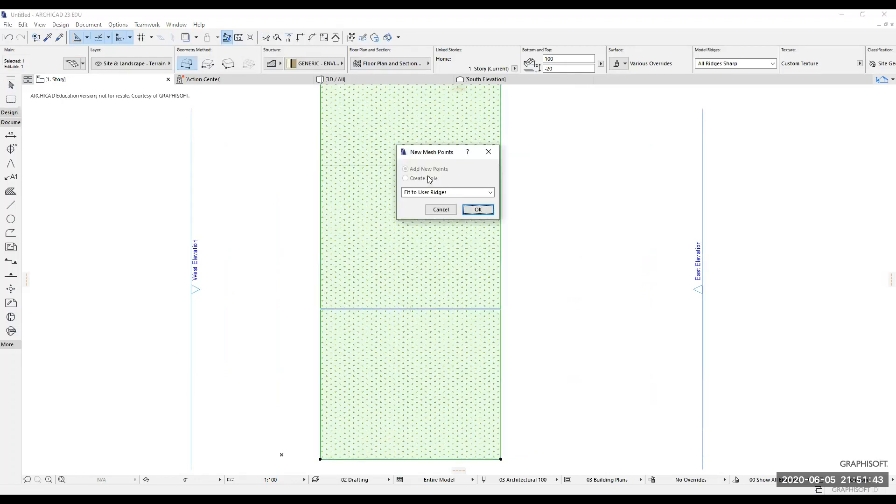
{"action": "left_click", "coordinate": [478, 210]}
Add new mesh points along the upper dividing line with Fit to User Ridges and deselect the mesh.
{"action": "scroll", "coordinate": [414, 317], "scroll_direction": "down", "scroll_amount": 1}
{"action": "scroll", "coordinate": [392, 271], "scroll_direction": "up", "scroll_amount": 3}
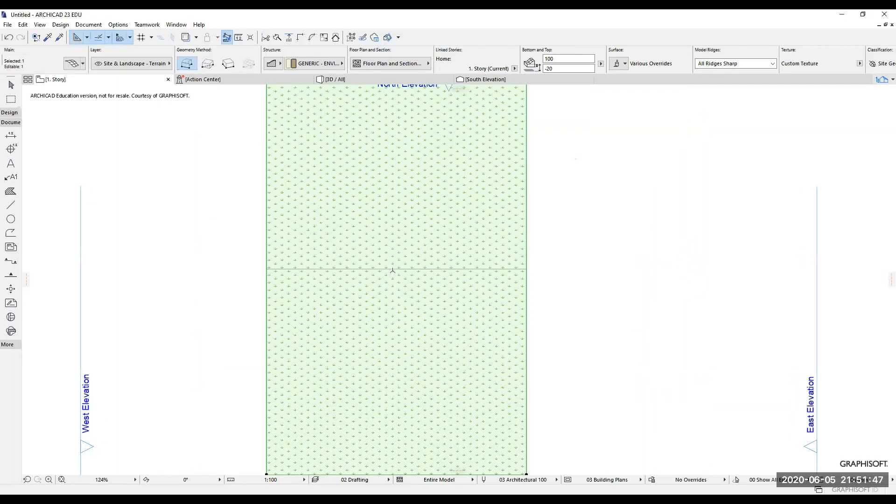
{"action": "left_click", "coordinate": [411, 248]}
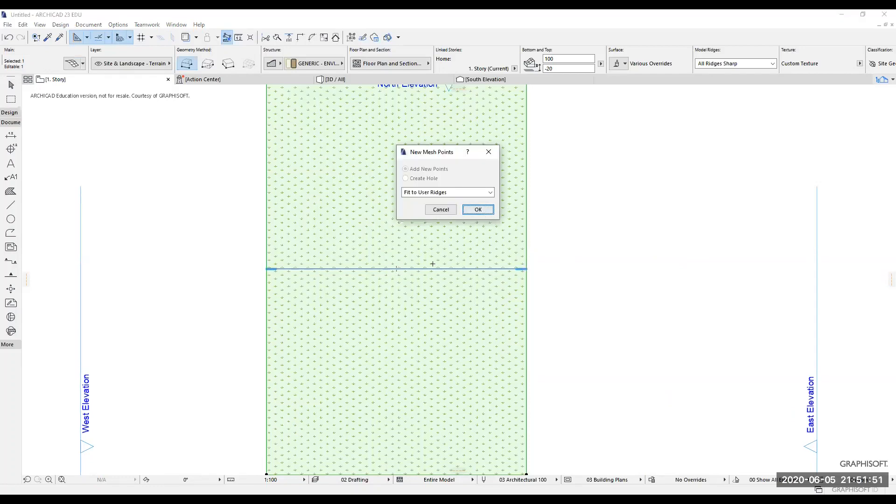
{"action": "key", "text": "Return"}
{"action": "scroll", "coordinate": [410, 327], "scroll_direction": "down", "scroll_amount": 4}
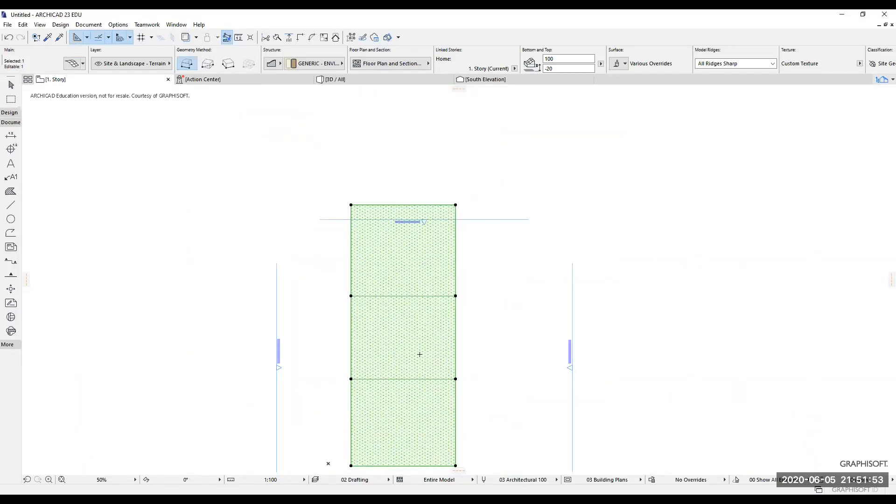
{"action": "right_click", "coordinate": [397, 343]}
{"action": "key", "text": "Escape"}
{"action": "key", "text": "Escape"}
{"action": "key", "text": "Escape"}
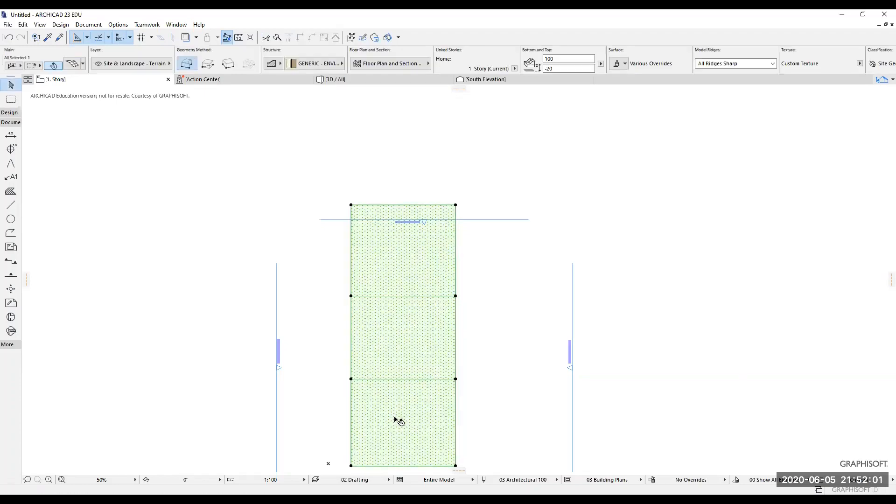
Select the terrain mesh and set its lower-left corner point to a height of 0, leaving Apply to All off.
{"action": "middle_click_drag", "start_coordinate": [500, 414], "coordinate": [536, 312]}
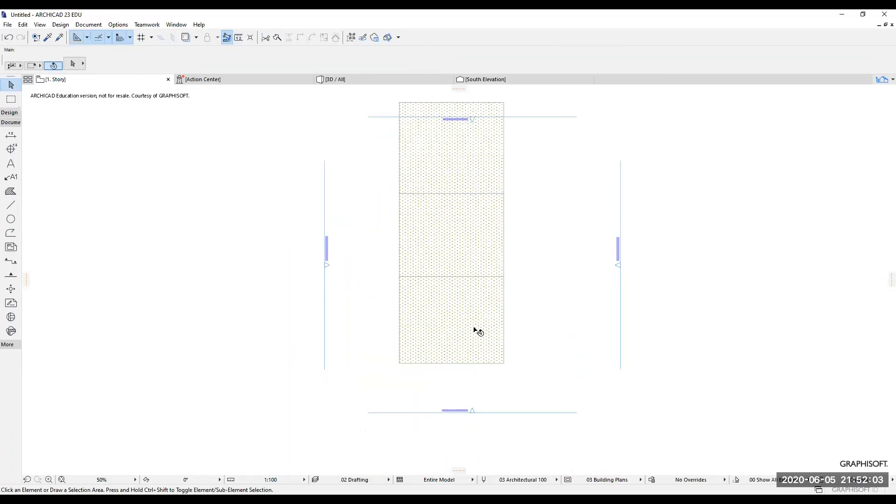
{"action": "scroll", "coordinate": [474, 334], "scroll_direction": "up", "scroll_amount": 4}
{"action": "left_click", "coordinate": [401, 333]}
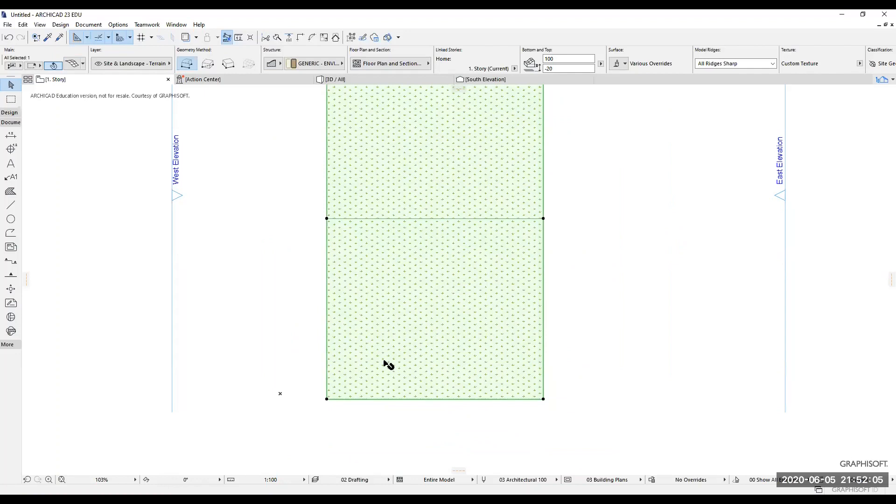
{"action": "left_click", "coordinate": [327, 399]}
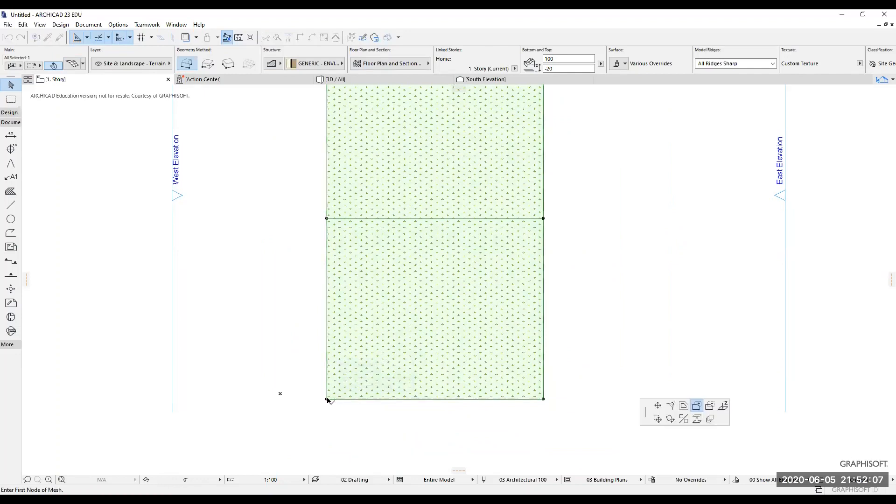
{"action": "left_click", "coordinate": [723, 409]}
{"action": "left_click", "coordinate": [464, 229]}
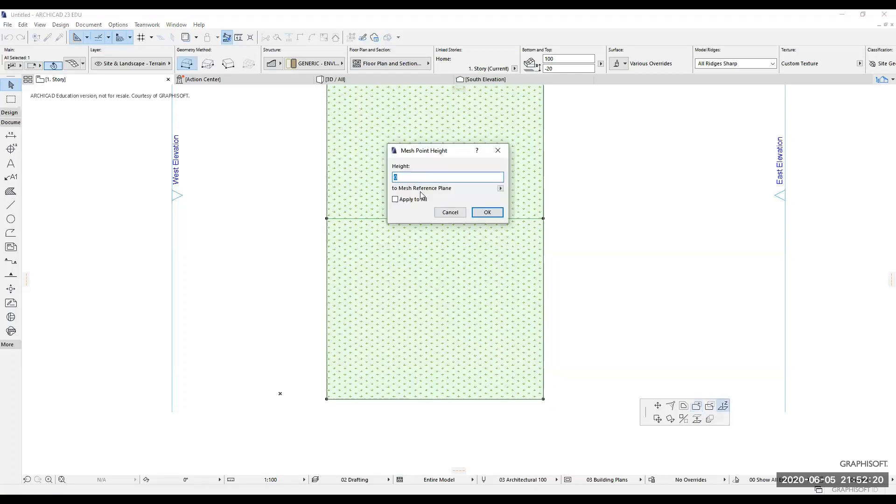
{"action": "left_click", "coordinate": [486, 213]}
Set the mesh points at both ends of the lower ridge line to a height of 40.
{"action": "left_click", "coordinate": [326, 218]}
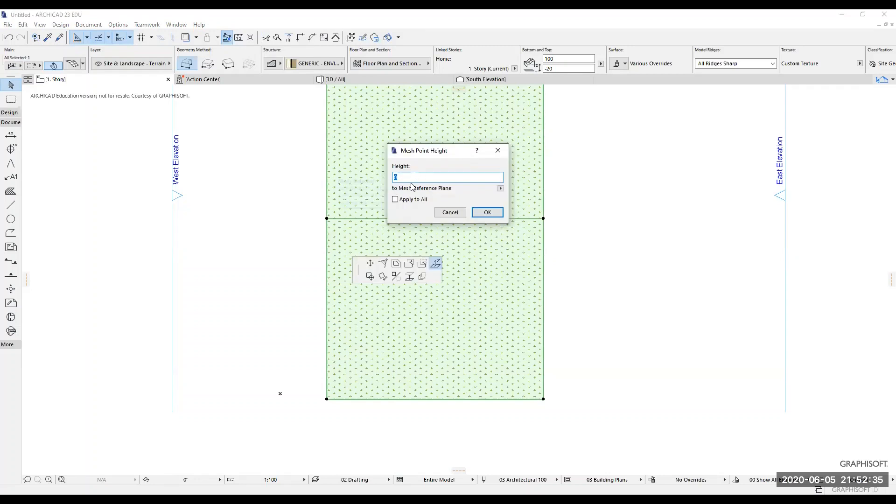
{"action": "type", "text": "4"}
{"action": "key", "text": "Return"}
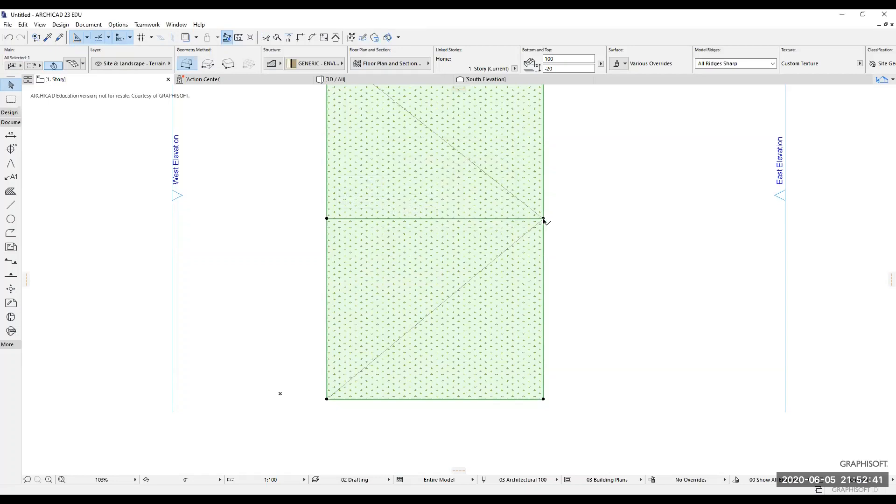
{"action": "left_click", "coordinate": [543, 219]}
{"action": "type", "text": "40"}
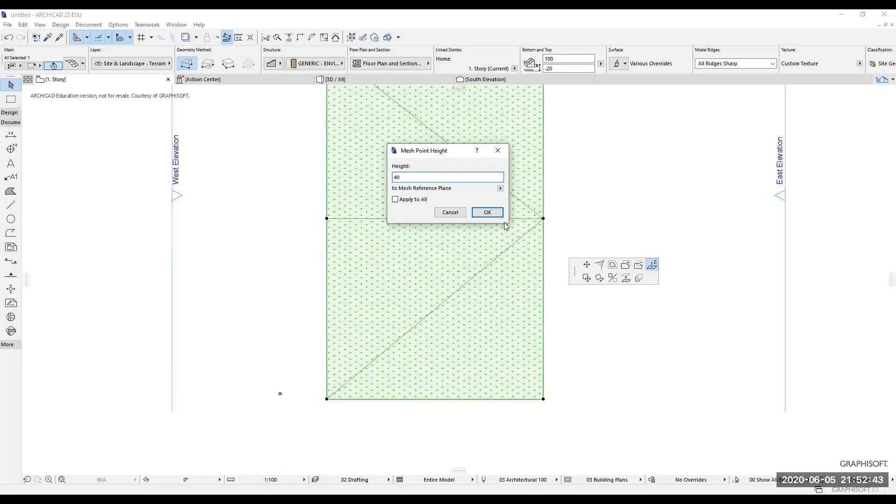
{"action": "left_click", "coordinate": [487, 212]}
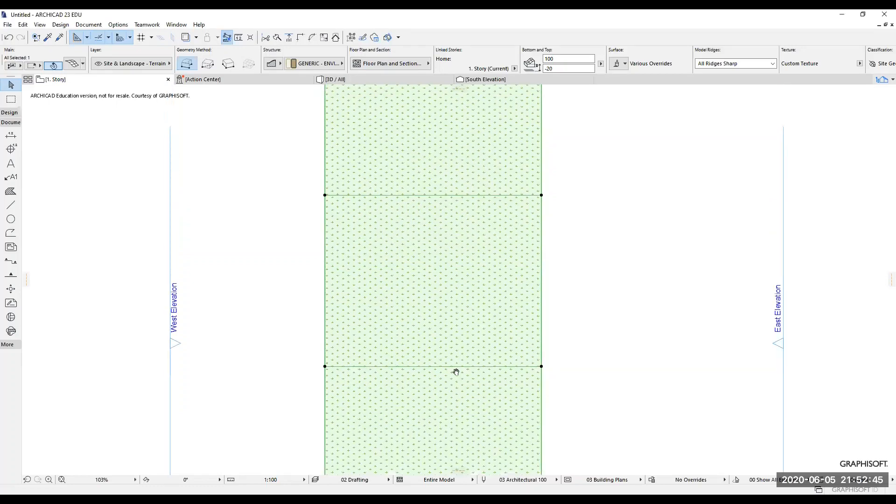
Set the mesh points at both ends of the upper ridge line to a height of 100.
{"action": "scroll", "coordinate": [342, 246], "scroll_direction": "up", "scroll_amount": 2}
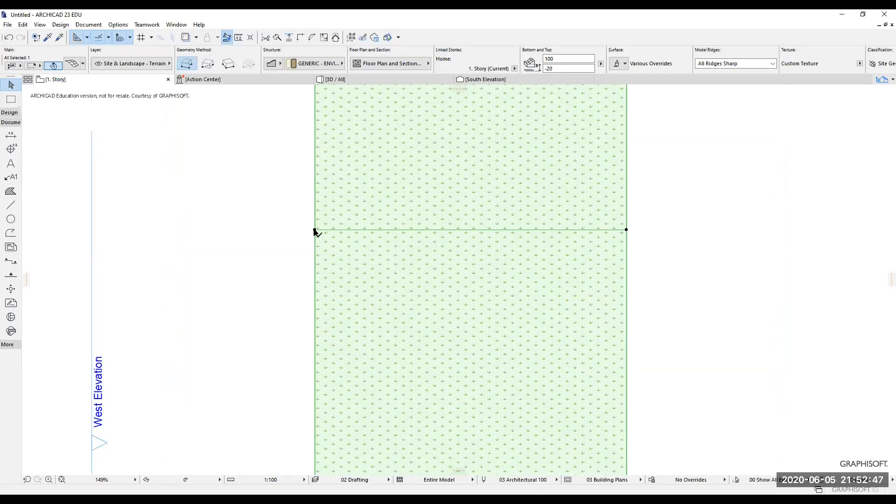
{"action": "left_click", "coordinate": [315, 230]}
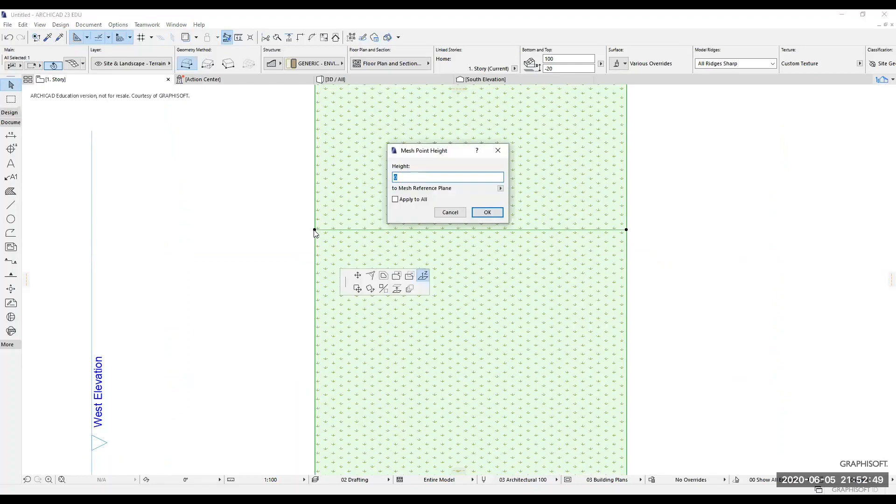
{"action": "type", "text": "100"}
{"action": "left_click", "coordinate": [492, 214]}
{"action": "left_click", "coordinate": [627, 230]}
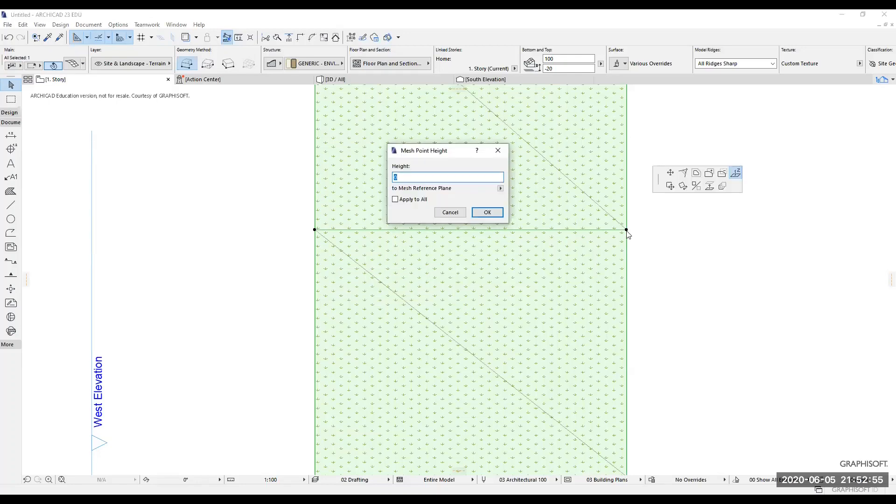
{"action": "type", "text": "10"}
{"action": "left_click", "coordinate": [481, 212]}
Set both corner points on the mesh's upper short edge to a height of 120.
{"action": "scroll", "coordinate": [479, 208], "scroll_direction": "down", "scroll_amount": 1}
{"action": "middle_click_drag", "start_coordinate": [478, 175], "coordinate": [478, 343]}
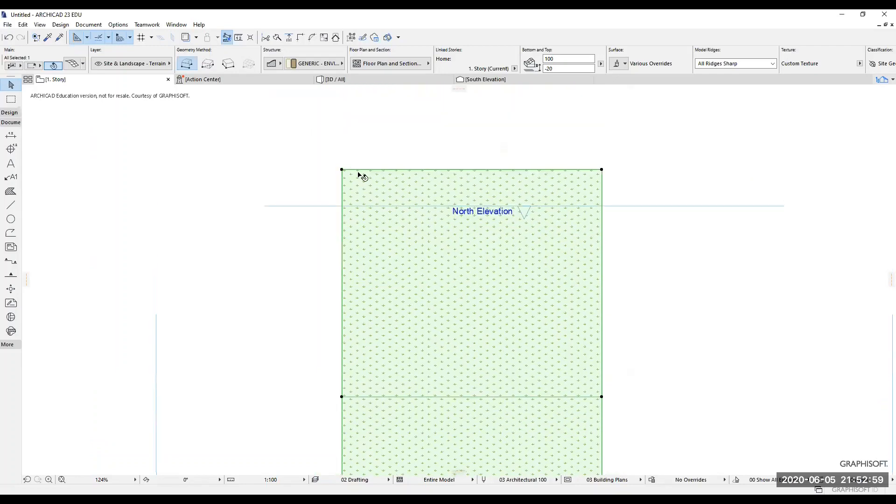
{"action": "scroll", "coordinate": [358, 175], "scroll_direction": "up", "scroll_amount": 2}
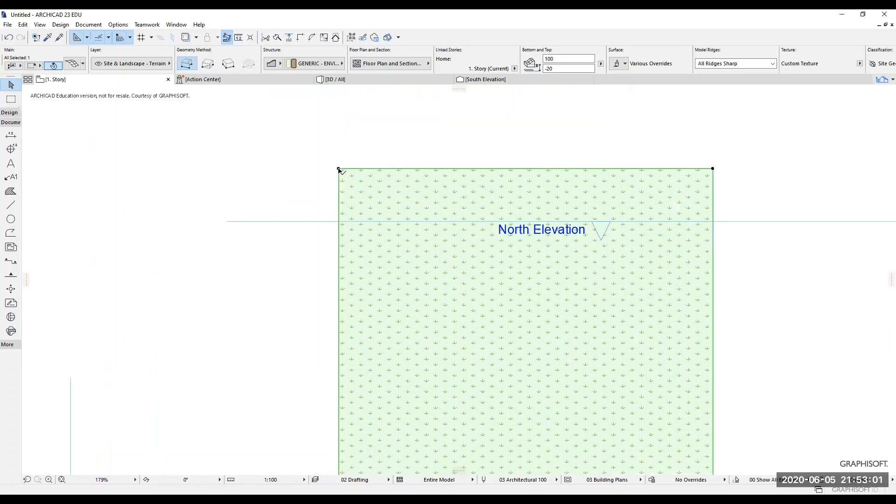
{"action": "left_click", "coordinate": [339, 170]}
{"action": "type", "text": "120"}
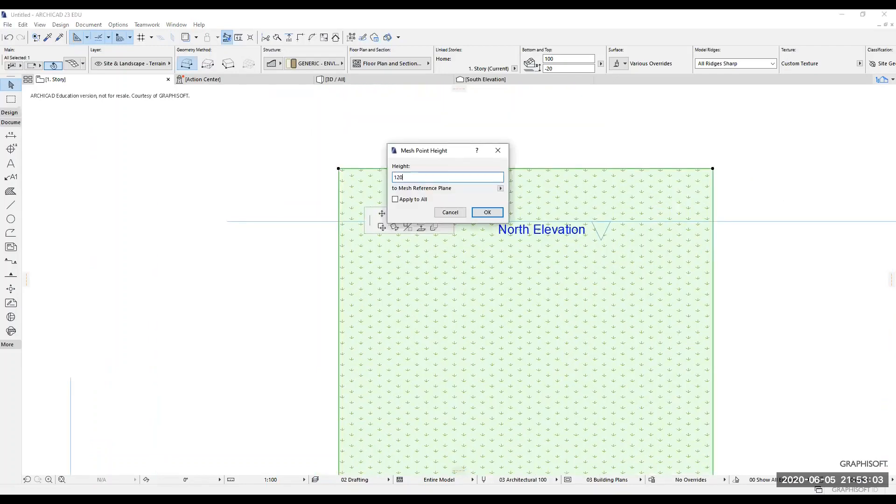
{"action": "left_click", "coordinate": [487, 212]}
{"action": "left_click", "coordinate": [713, 169]}
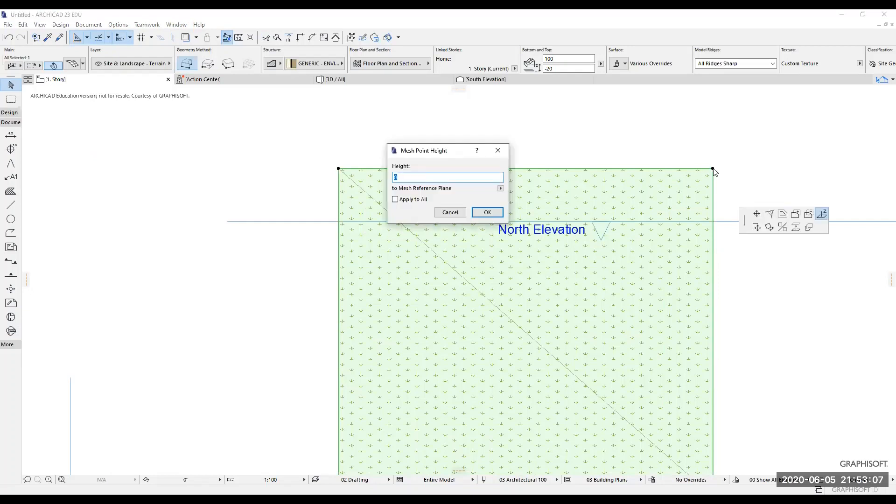
{"action": "type", "text": "12"}
{"action": "left_click", "coordinate": [487, 213]}
Examine the slope of the terrain mesh in the 3D view, from the side and slightly from above.
{"action": "scroll", "coordinate": [300, 266], "scroll_direction": "down", "scroll_amount": 5}
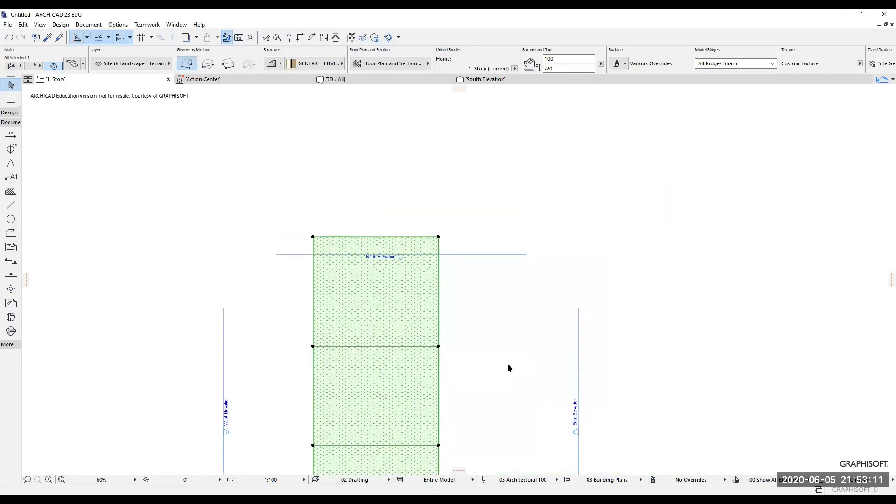
{"action": "scroll", "coordinate": [515, 274], "scroll_direction": "down", "scroll_amount": 2}
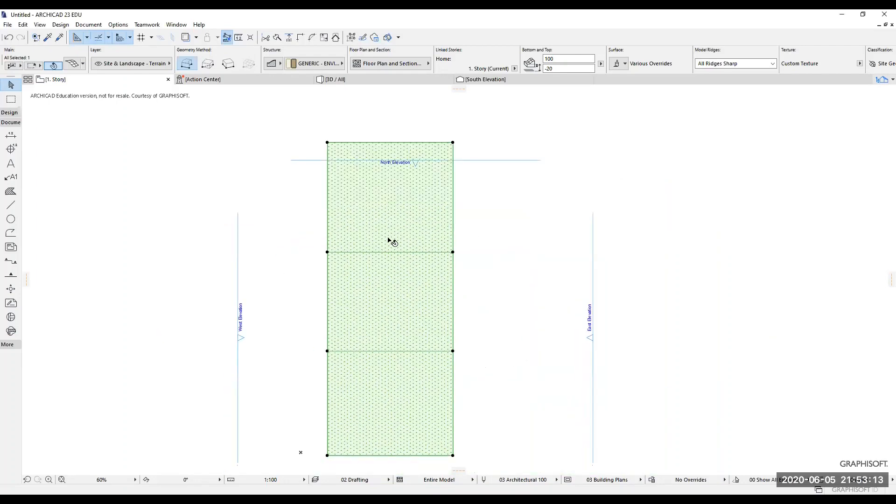
{"action": "left_click", "coordinate": [361, 79]}
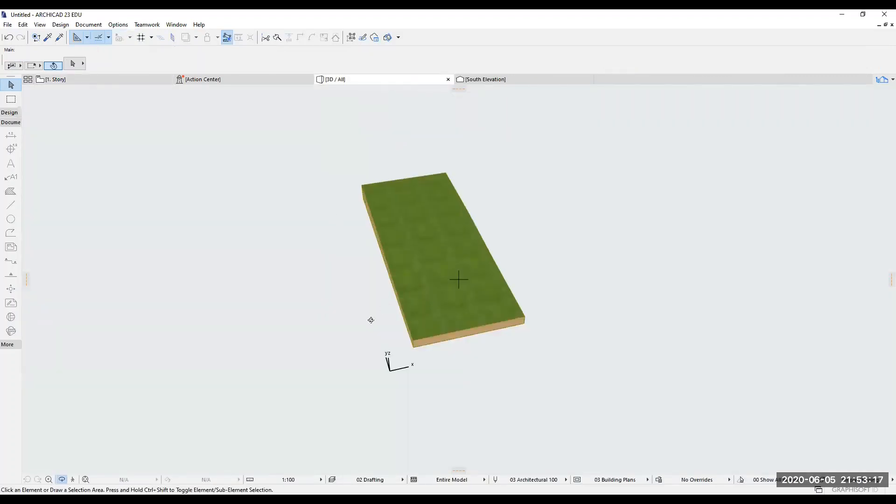
{"action": "left_click_drag", "start_coordinate": [370, 320], "coordinate": [305, 301]}
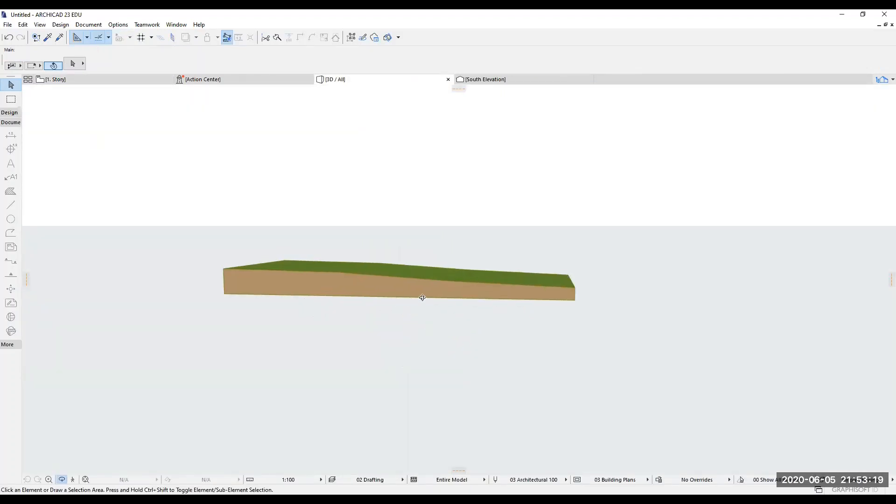
{"action": "left_click_drag", "start_coordinate": [423, 298], "coordinate": [427, 300]}
{"action": "left_click_drag", "start_coordinate": [313, 290], "coordinate": [305, 292]}
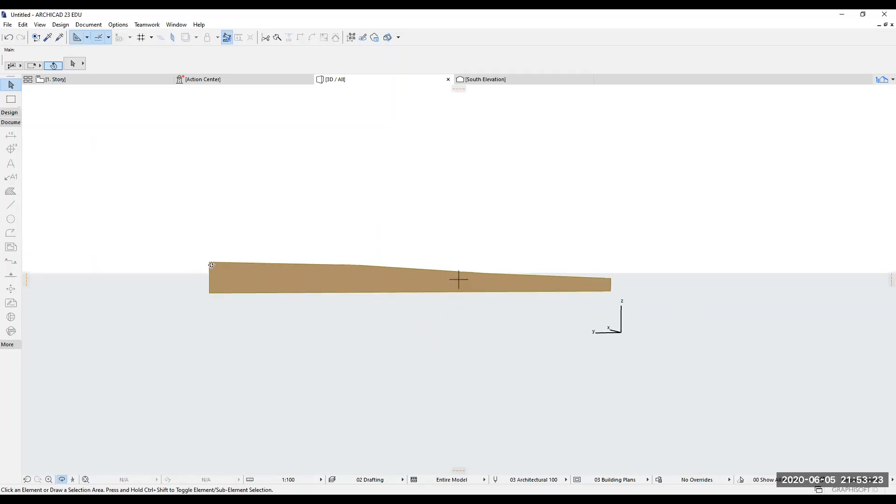
{"action": "left_click_drag", "start_coordinate": [372, 334], "coordinate": [356, 362]}
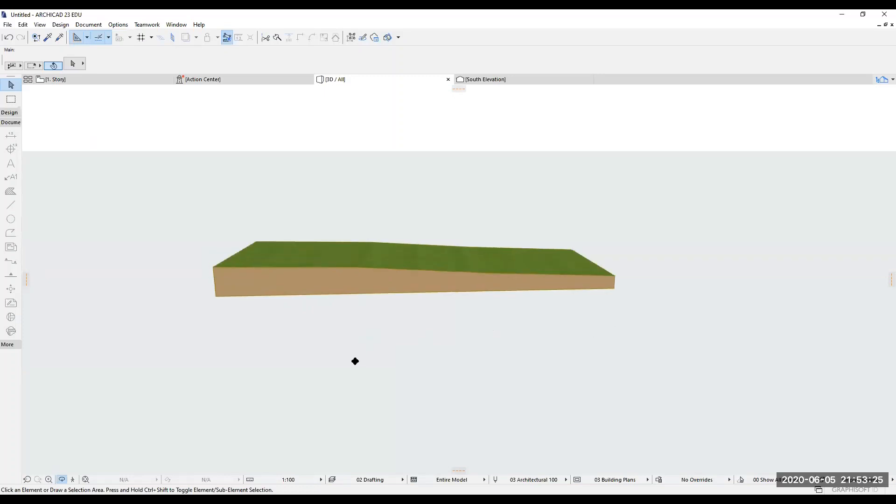
{"action": "left_click_drag", "start_coordinate": [492, 331], "coordinate": [471, 303]}
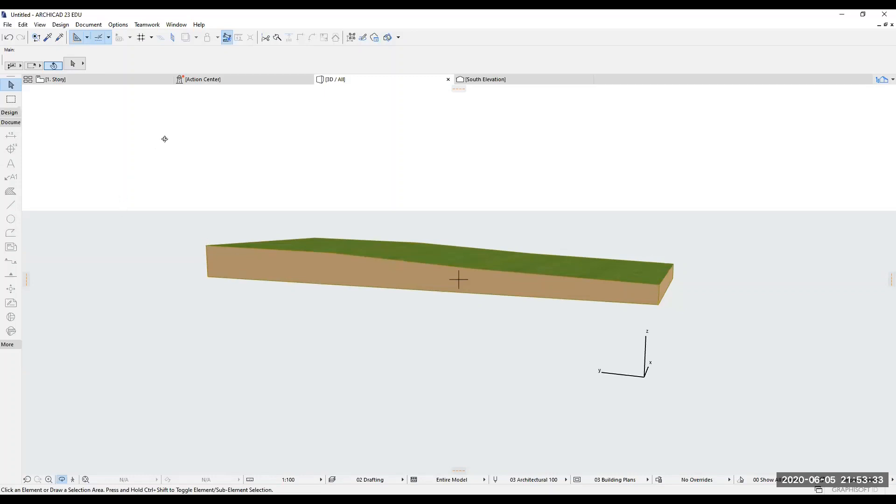
Return to the 1. Story floor plan and deselect the terrain mesh.
{"action": "left_click", "coordinate": [91, 82]}
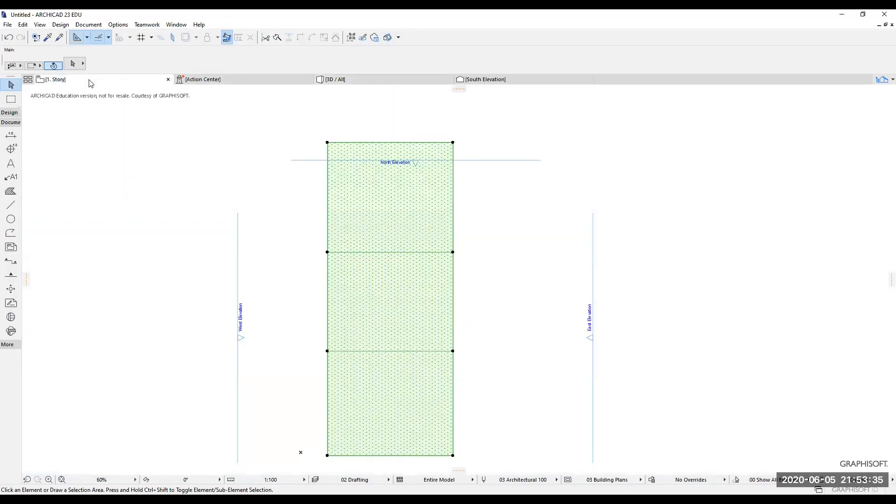
{"action": "left_click", "coordinate": [336, 240]}
{"action": "scroll", "coordinate": [335, 239], "scroll_direction": "down", "scroll_amount": 1}
{"action": "scroll", "coordinate": [396, 282], "scroll_direction": "down", "scroll_amount": 2}
{"action": "middle_click_drag", "start_coordinate": [393, 289], "coordinate": [405, 304]}
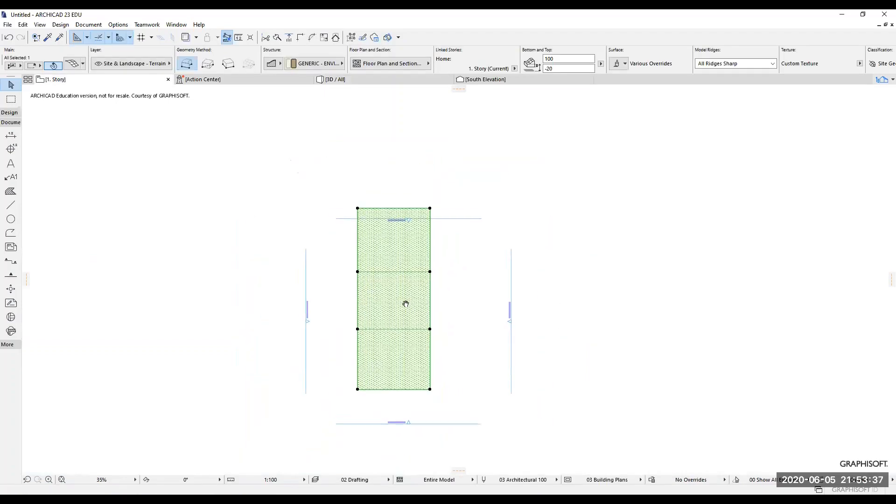
{"action": "key", "text": "Escape"}
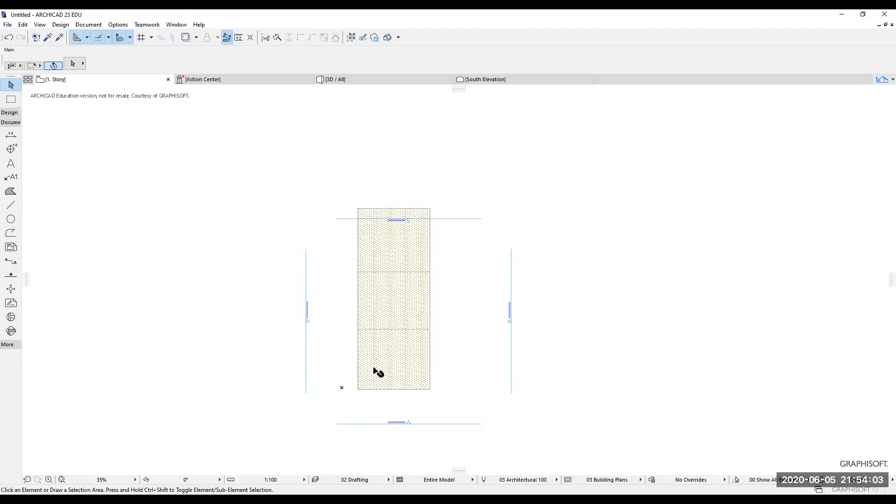
Drag a copy of the terrain mesh one mesh width to the right so it adjoins the original's long edge.
{"action": "scroll", "coordinate": [424, 388], "scroll_direction": "up", "scroll_amount": 2}
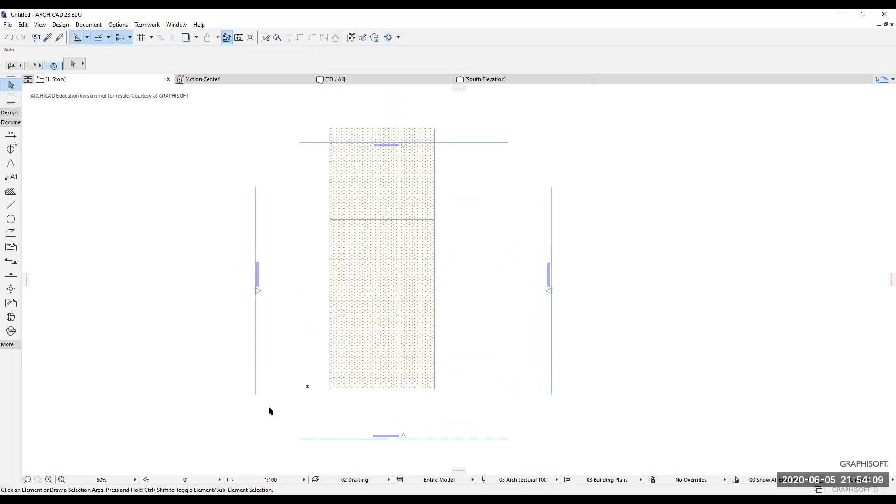
{"action": "left_click", "coordinate": [370, 363]}
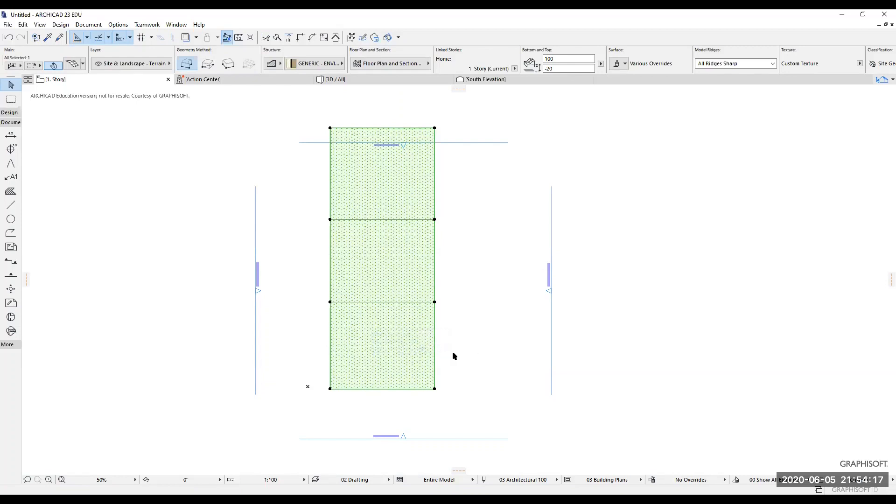
{"action": "key", "text": "ctrl+shift+d"}
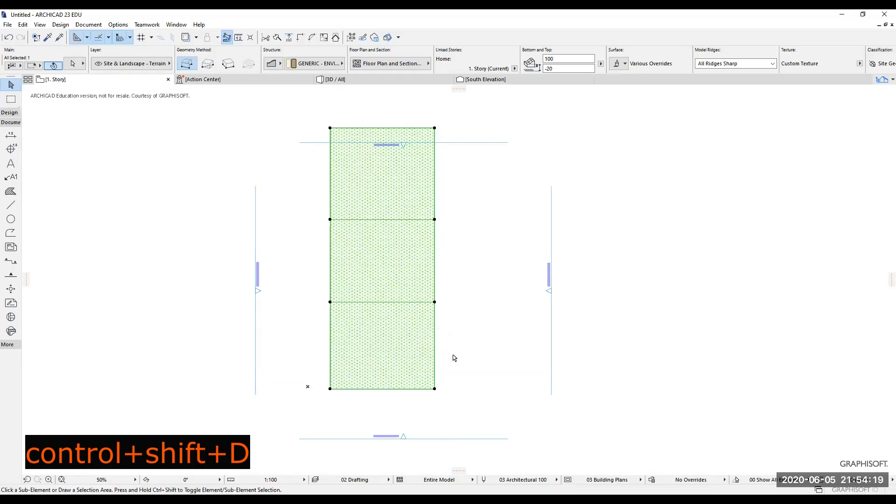
{"action": "left_click", "coordinate": [331, 388]}
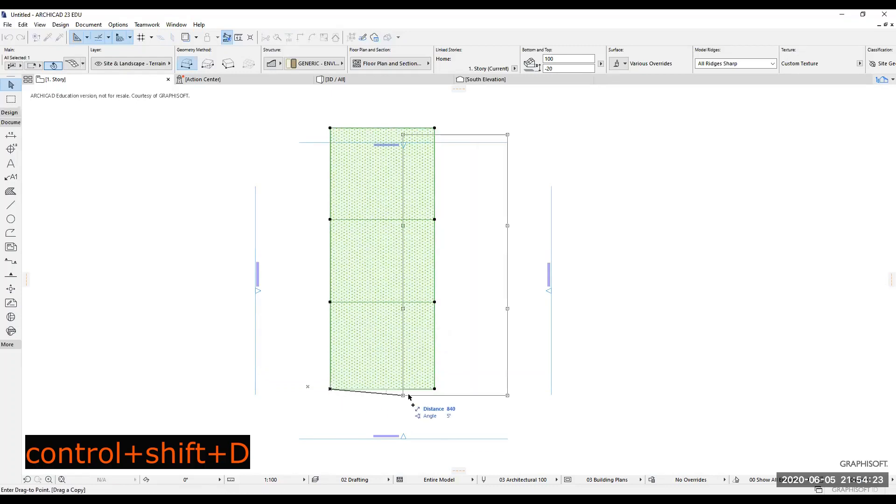
{"action": "left_click", "coordinate": [435, 388]}
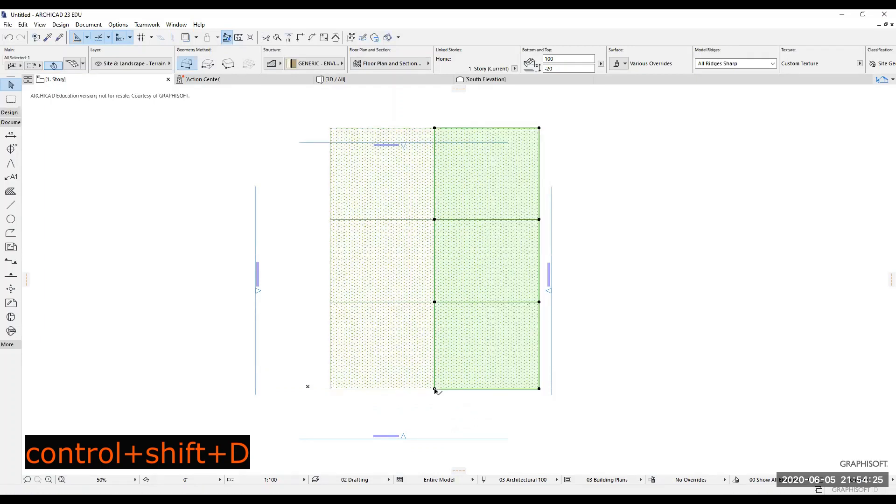
Drag a copy of the original mesh one mesh width to the left, adjoining its other long edge, and deselect it.
{"action": "left_click", "coordinate": [365, 373]}
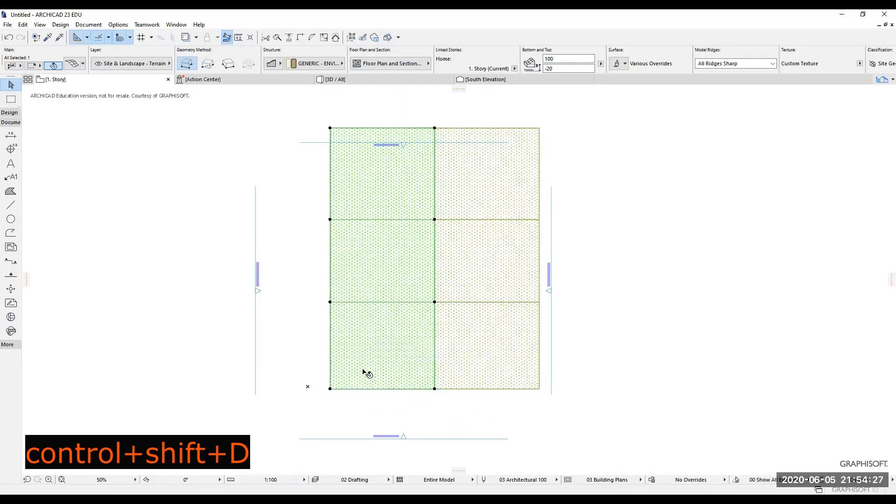
{"action": "key", "text": "ctrl+shift+d"}
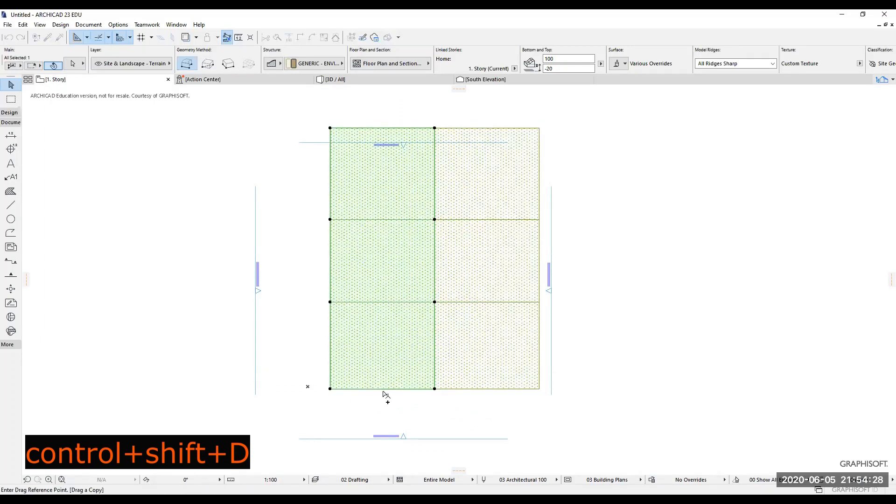
{"action": "left_click", "coordinate": [434, 389]}
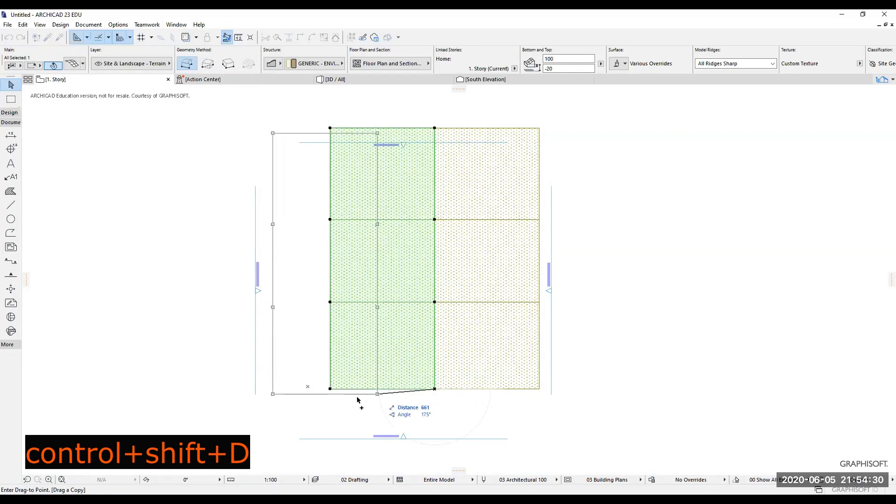
{"action": "left_click", "coordinate": [330, 389]}
{"action": "scroll", "coordinate": [384, 407], "scroll_direction": "down", "scroll_amount": 1}
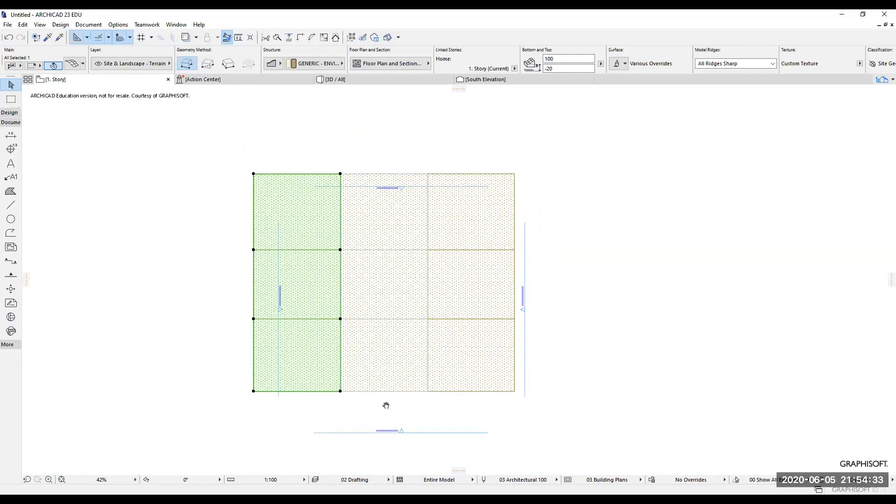
{"action": "left_click", "coordinate": [263, 399]}
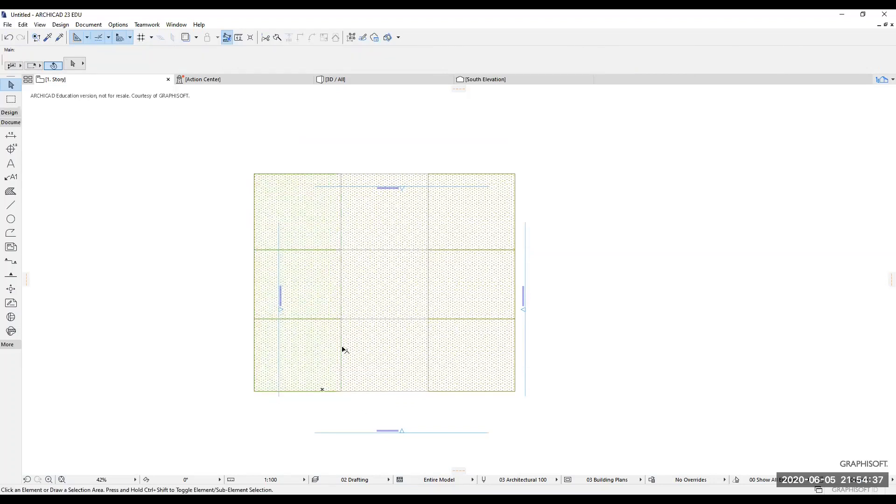
Draw a rectangular terrain mesh 2400 long and 200 deep along the southern edge of the original and eastern meshes.
{"action": "left_click", "coordinate": [341, 284]}
{"action": "left_click", "coordinate": [8, 113]}
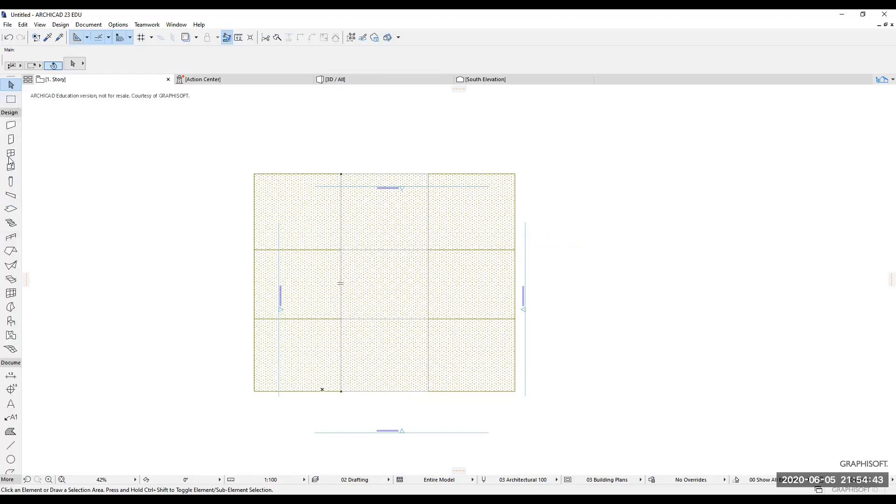
{"action": "left_click", "coordinate": [11, 349]}
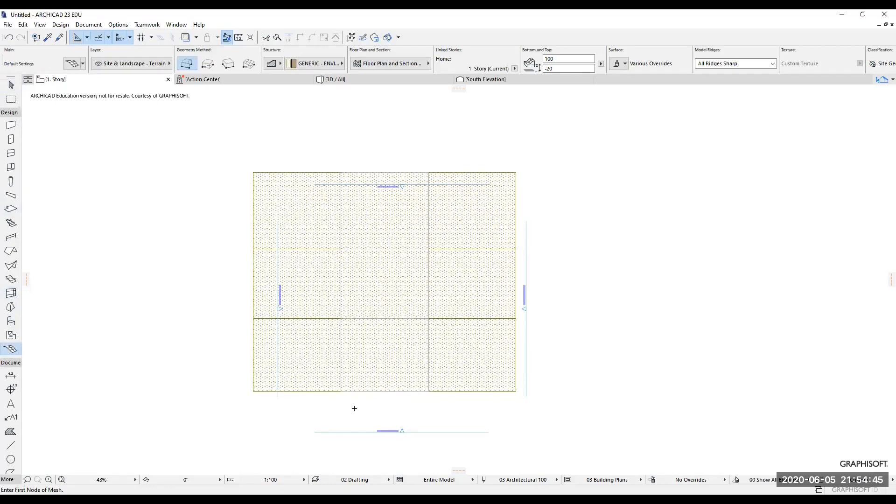
{"action": "scroll", "coordinate": [354, 407], "scroll_direction": "up", "scroll_amount": 3}
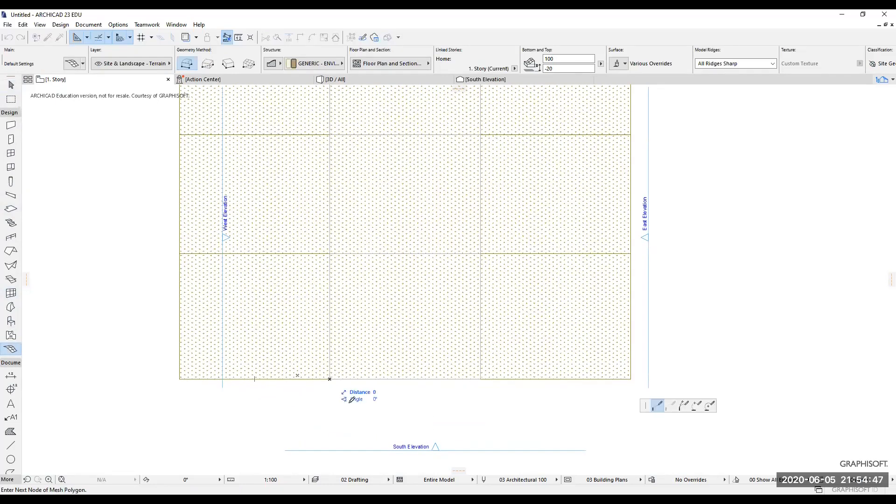
{"action": "left_click", "coordinate": [329, 378]}
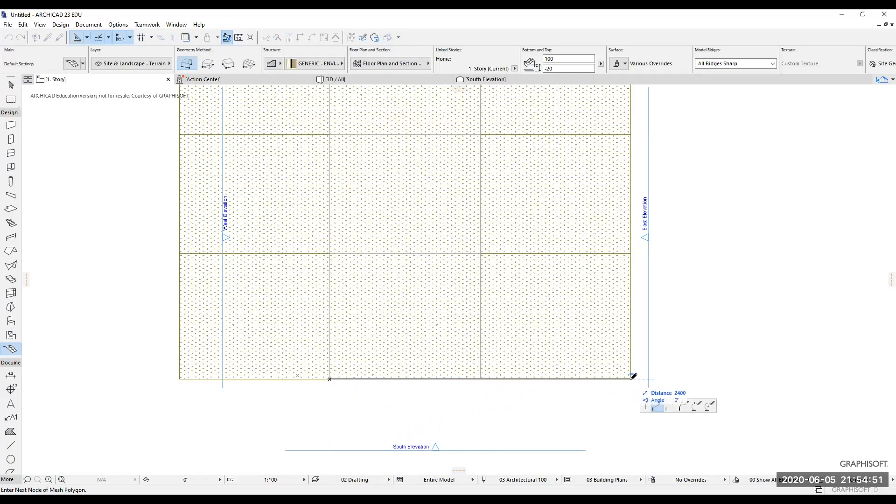
{"action": "left_click", "coordinate": [231, 68]}
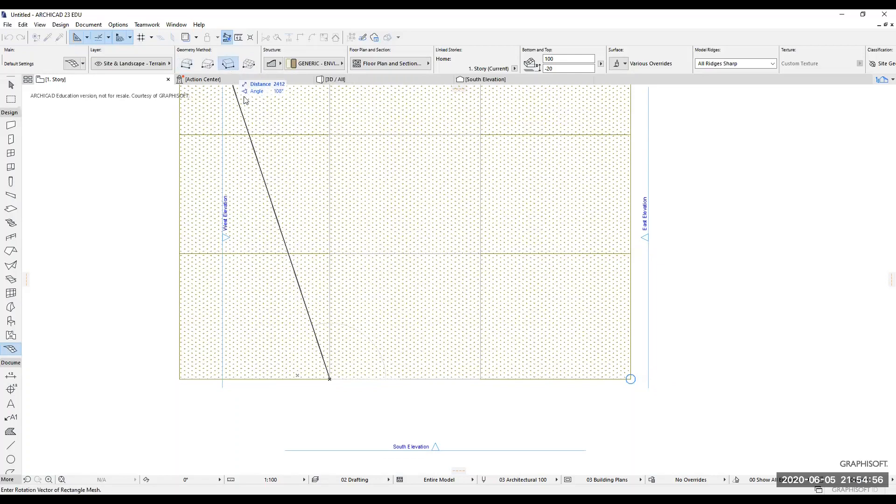
{"action": "left_click", "coordinate": [630, 378]}
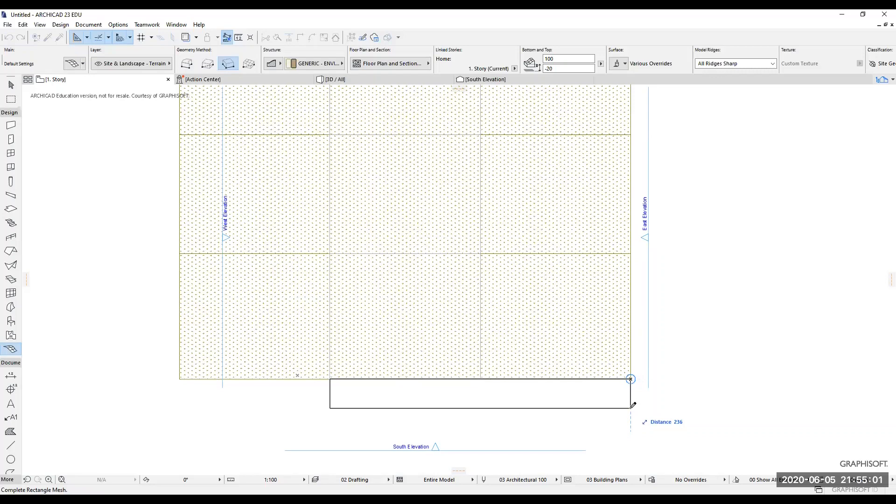
{"action": "type", "text": "200"}
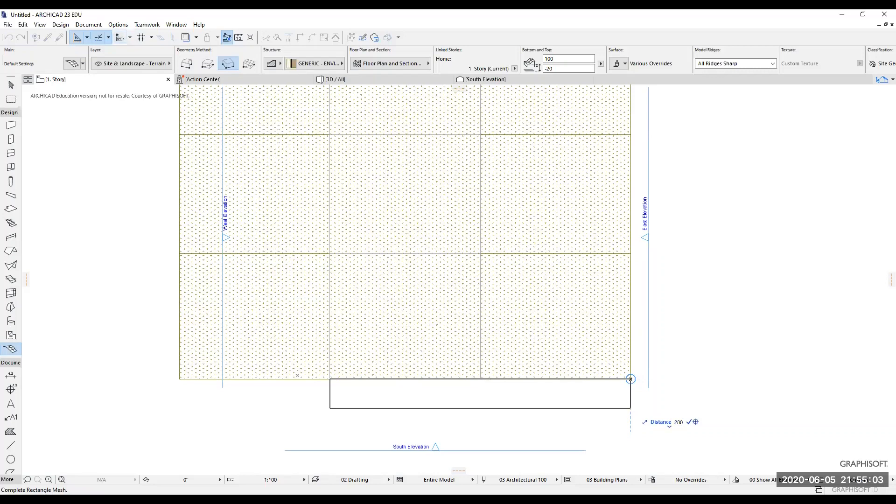
{"action": "key", "text": "Return"}
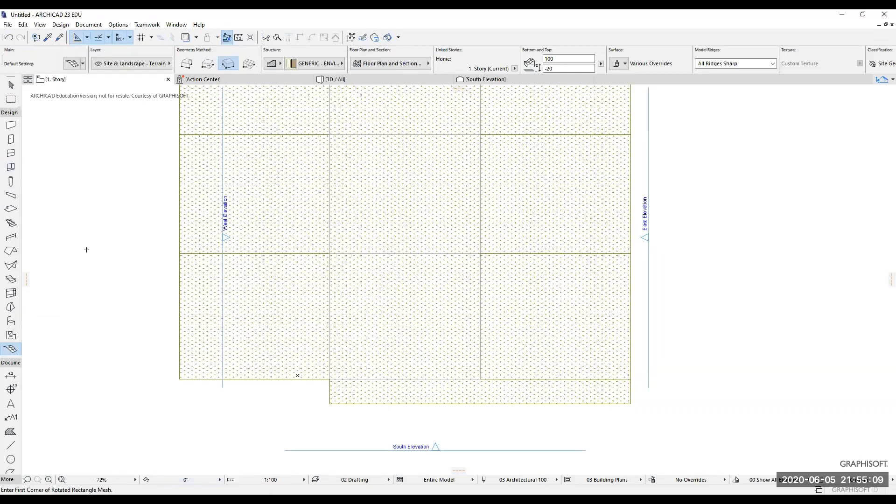
Subtract a full-length rectangle 1000 wide from the outer side of the western mesh.
{"action": "left_click", "coordinate": [10, 84]}
{"action": "left_click", "coordinate": [283, 312]}
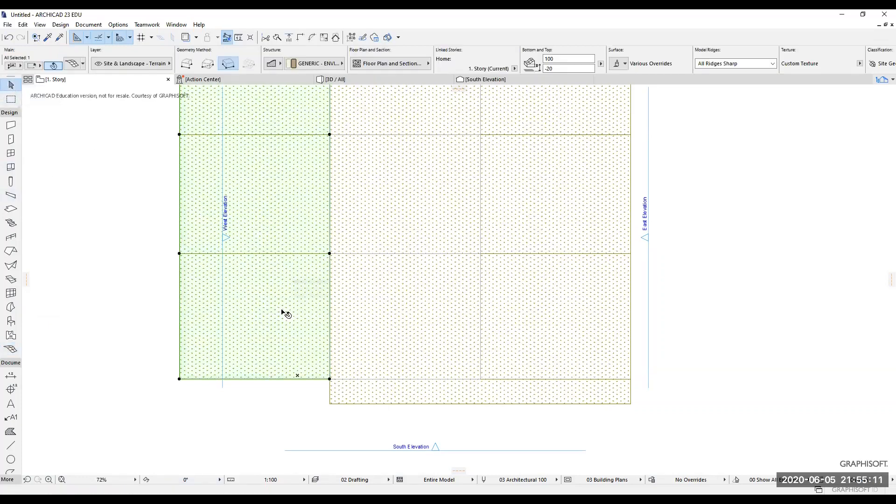
{"action": "scroll", "coordinate": [284, 312], "scroll_direction": "down", "scroll_amount": 2}
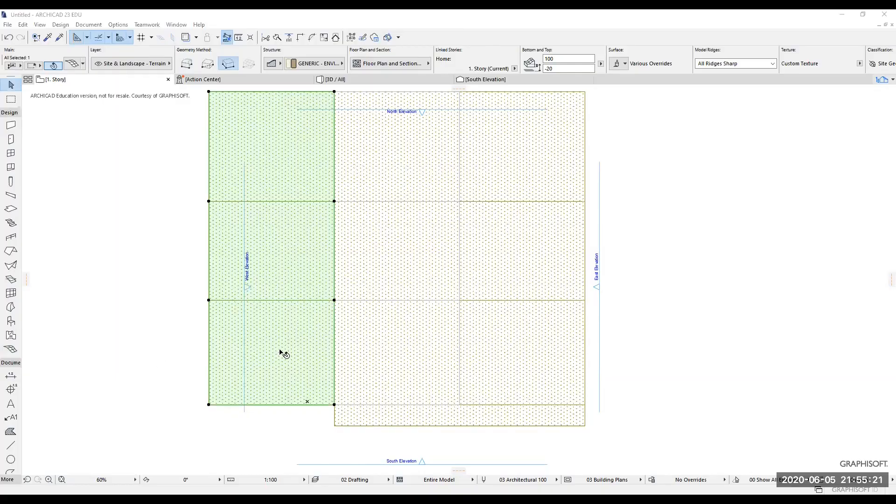
{"action": "left_click", "coordinate": [208, 404]}
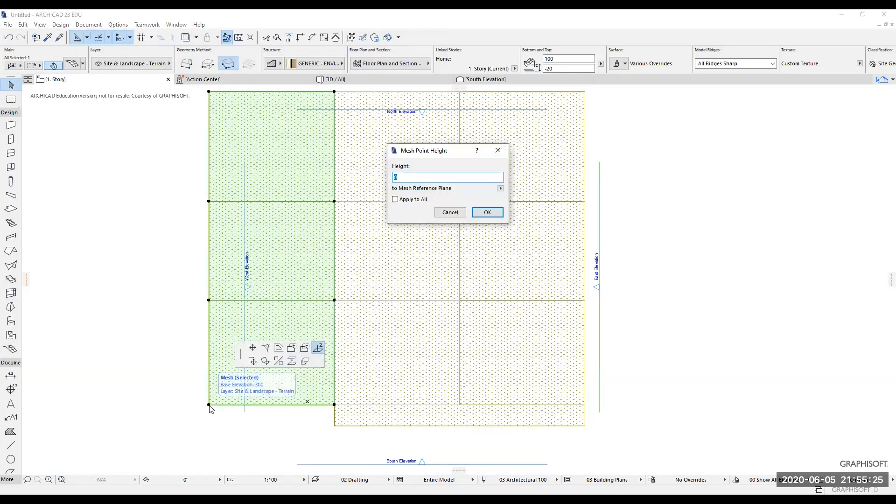
{"action": "left_click", "coordinate": [450, 212]}
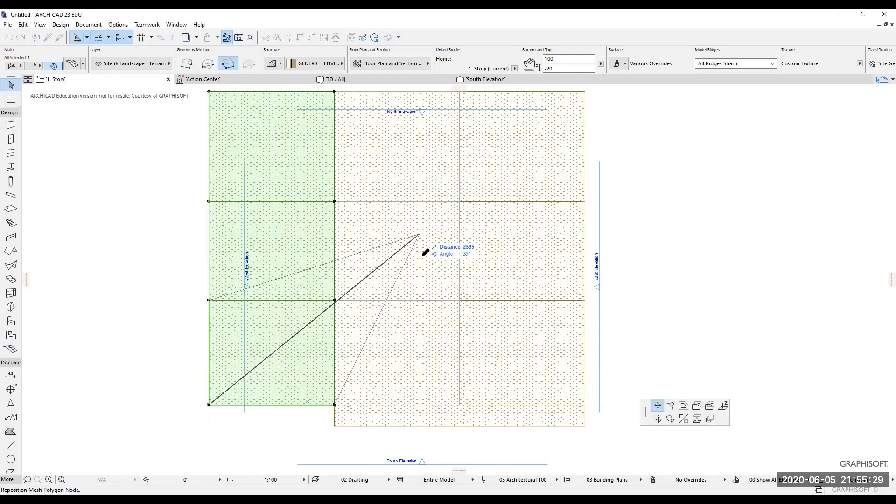
{"action": "left_click", "coordinate": [709, 407]}
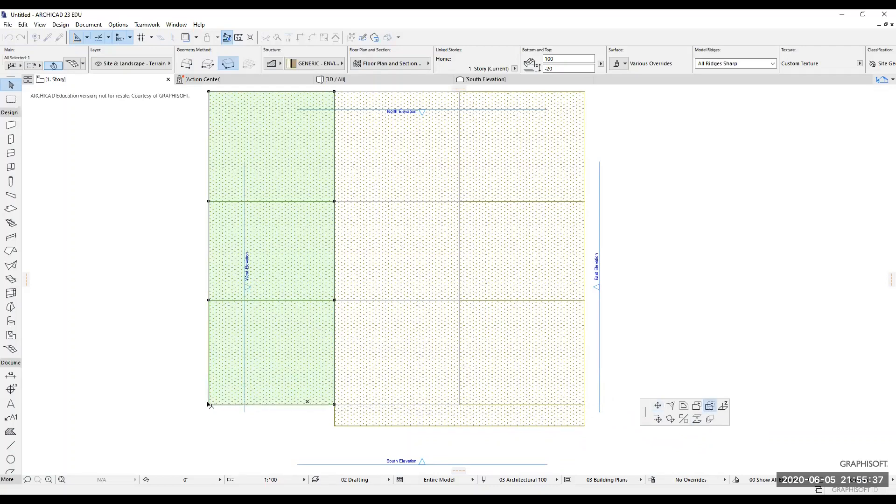
{"action": "scroll", "coordinate": [209, 406], "scroll_direction": "down", "scroll_amount": 3}
{"action": "left_click", "coordinate": [222, 391]}
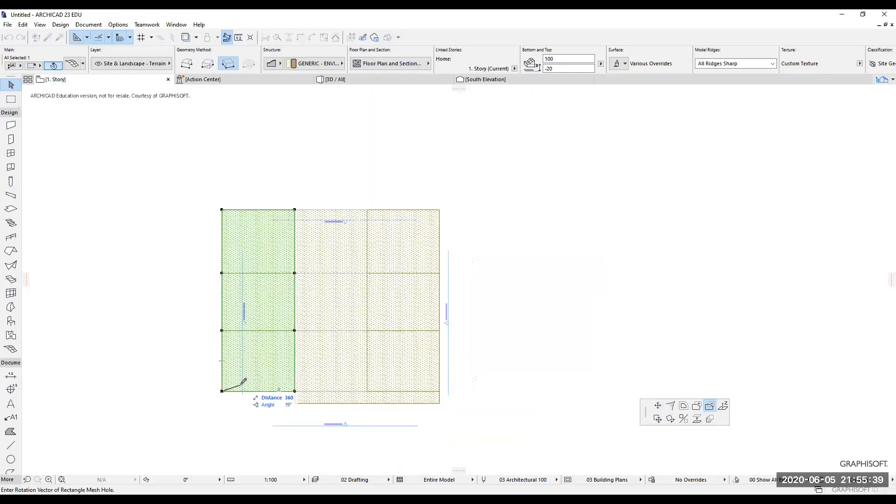
{"action": "left_click", "coordinate": [222, 209]}
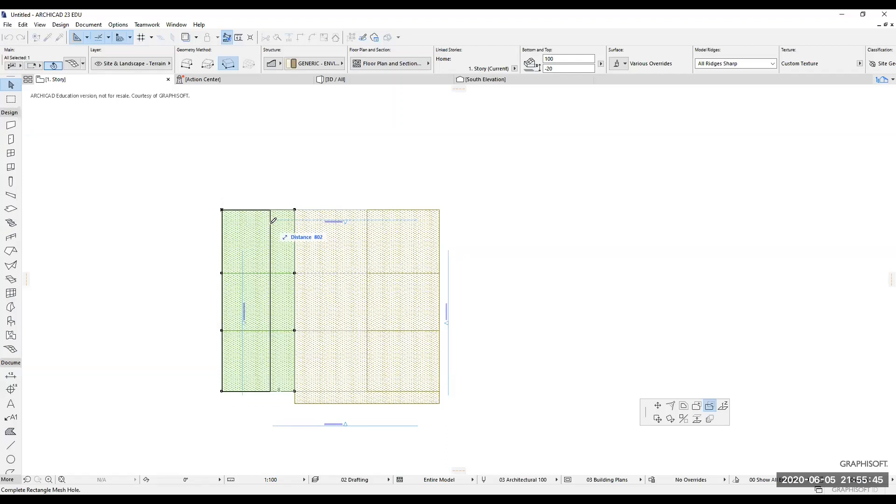
{"action": "type", "text": "1000"}
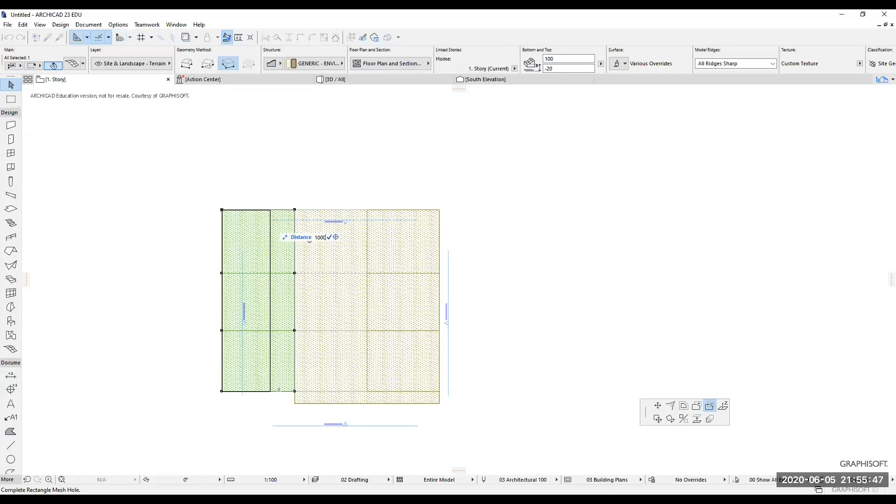
{"action": "key", "text": "Return"}
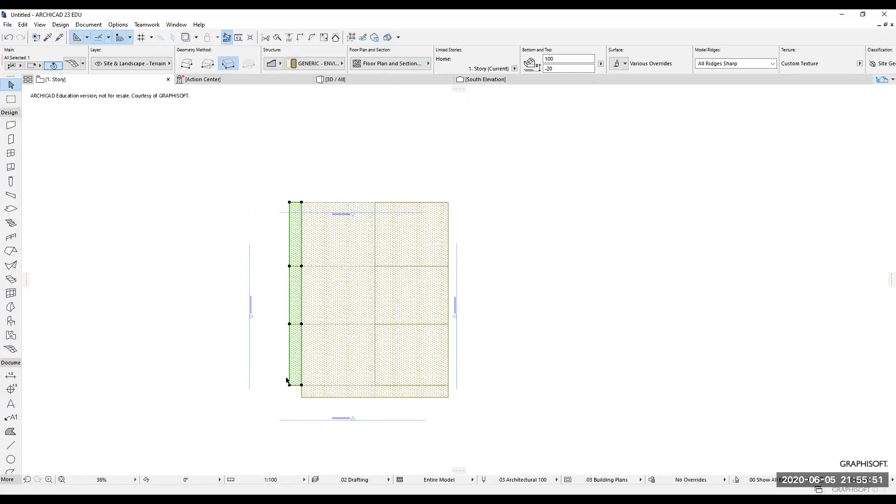
Add a 200 by 200 rectangle to the western end of the southern strip mesh to close the corner, and deselect it.
{"action": "scroll", "coordinate": [326, 392], "scroll_direction": "up", "scroll_amount": 3}
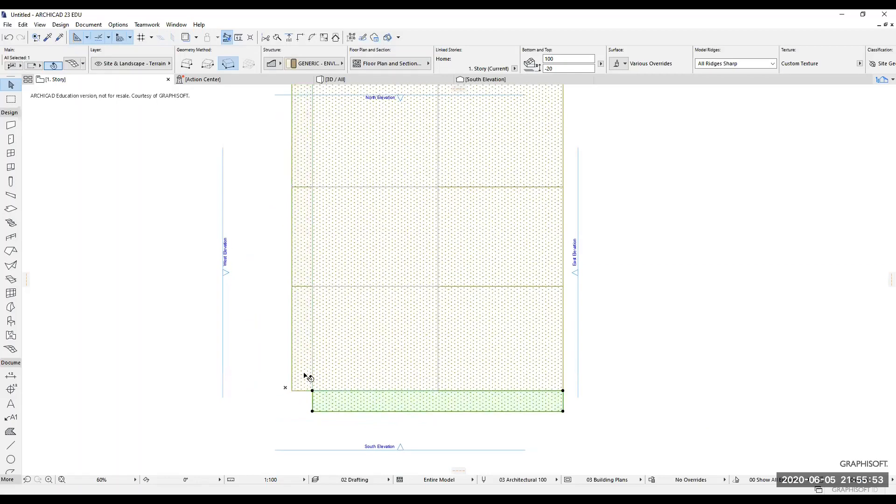
{"action": "left_click", "coordinate": [312, 412]}
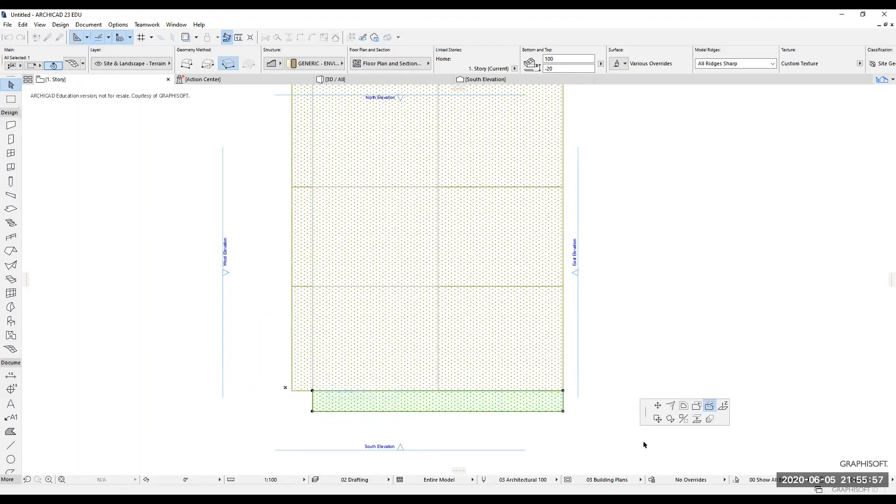
{"action": "left_click", "coordinate": [697, 407]}
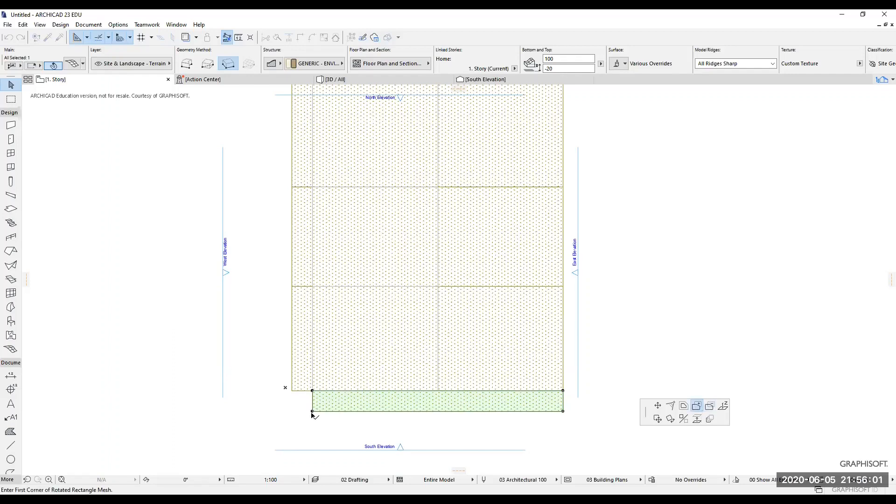
{"action": "left_click", "coordinate": [312, 411]}
{"action": "left_click", "coordinate": [312, 390]}
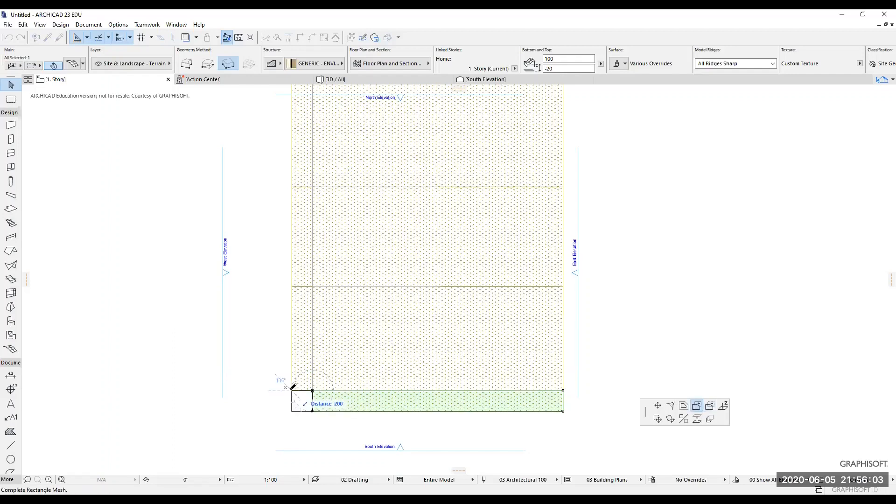
{"action": "left_click", "coordinate": [291, 390]}
{"action": "scroll", "coordinate": [307, 416], "scroll_direction": "down", "scroll_amount": 1}
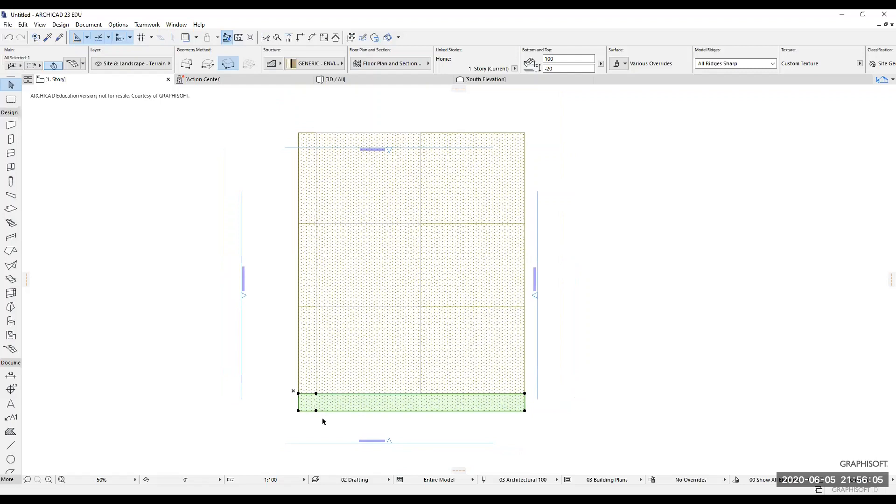
{"action": "key", "text": "Escape"}
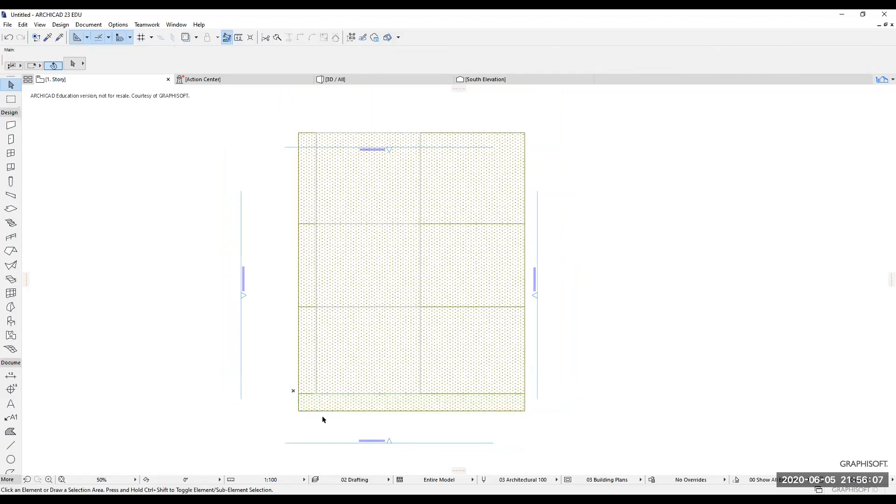
Show the terrain in 3D from the south-west corner and select the narrow western and southern strip meshes together.
{"action": "key", "text": "F5"}
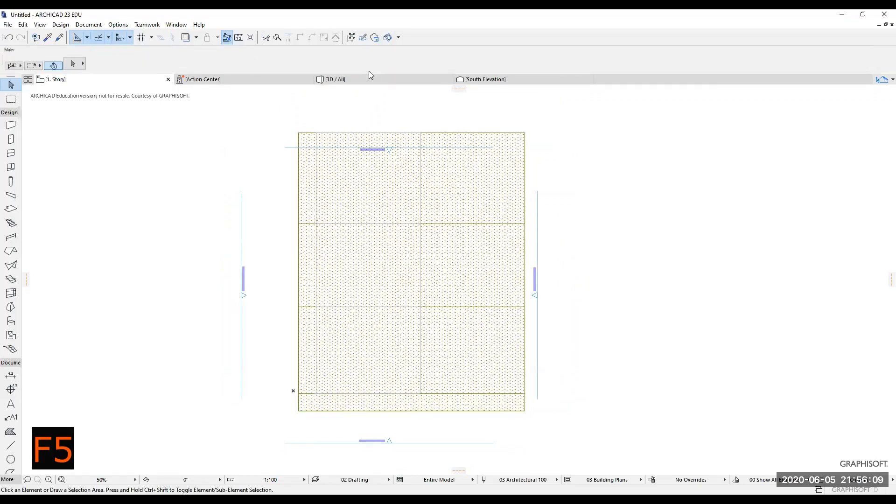
{"action": "mouse_move", "coordinate": [363, 80]}
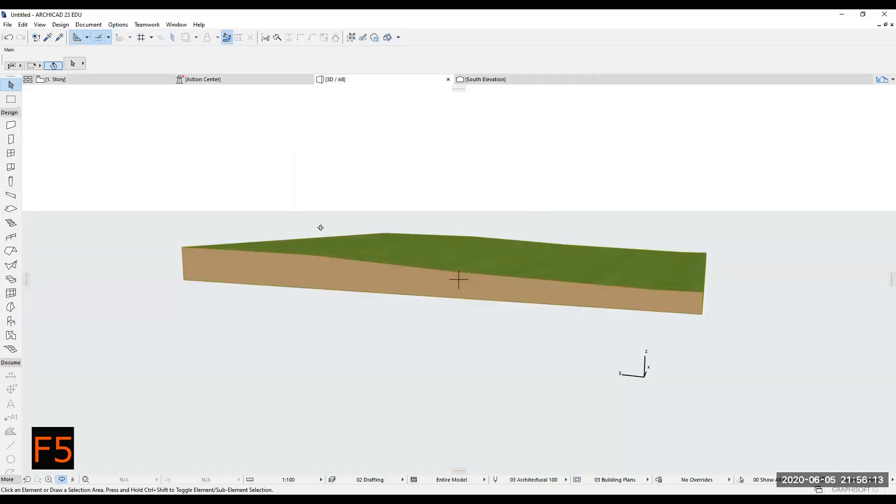
{"action": "left_click_drag", "start_coordinate": [554, 301], "coordinate": [480, 333]}
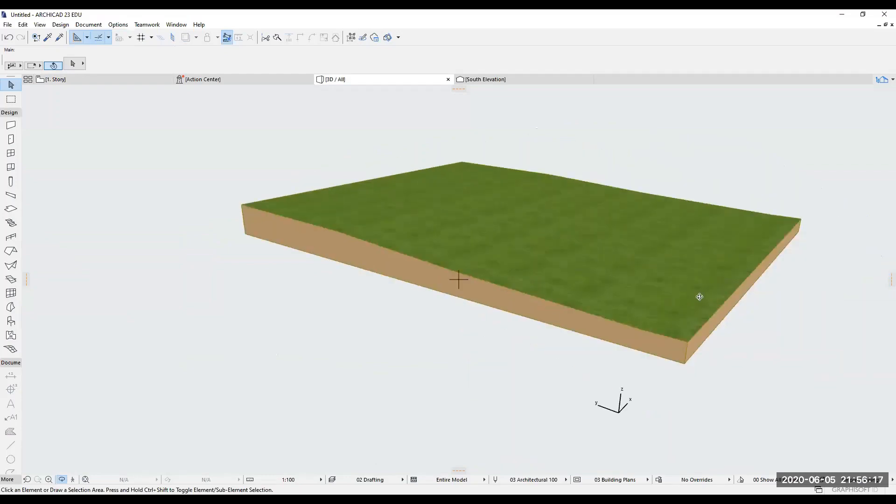
{"action": "left_click_drag", "start_coordinate": [694, 295], "coordinate": [536, 303]}
{"action": "left_click_drag", "start_coordinate": [432, 307], "coordinate": [422, 293]}
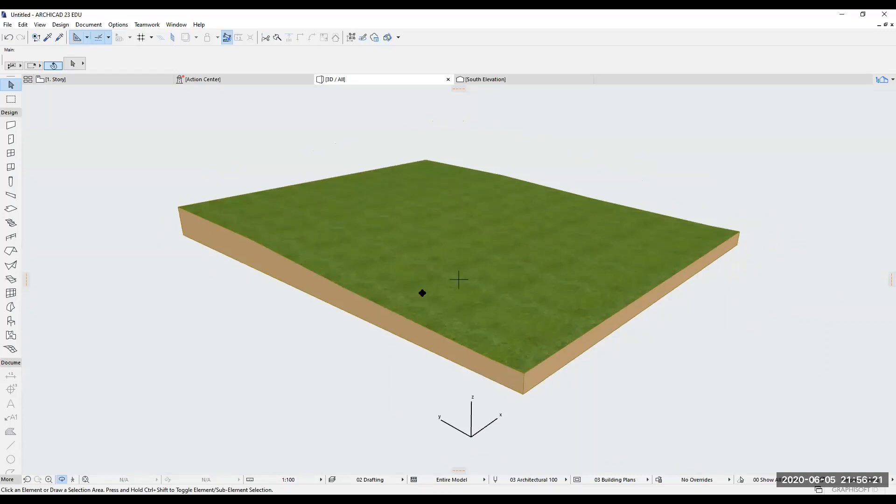
{"action": "key", "text": "Escape"}
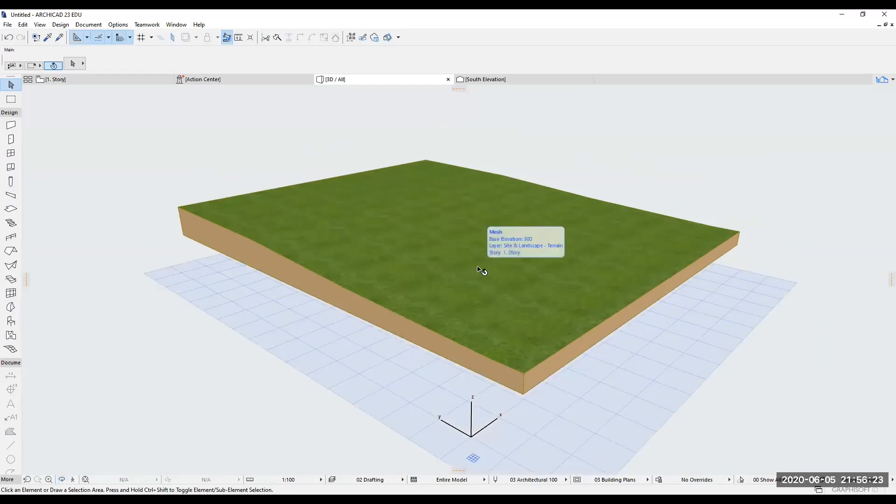
{"action": "left_click", "coordinate": [392, 306]}
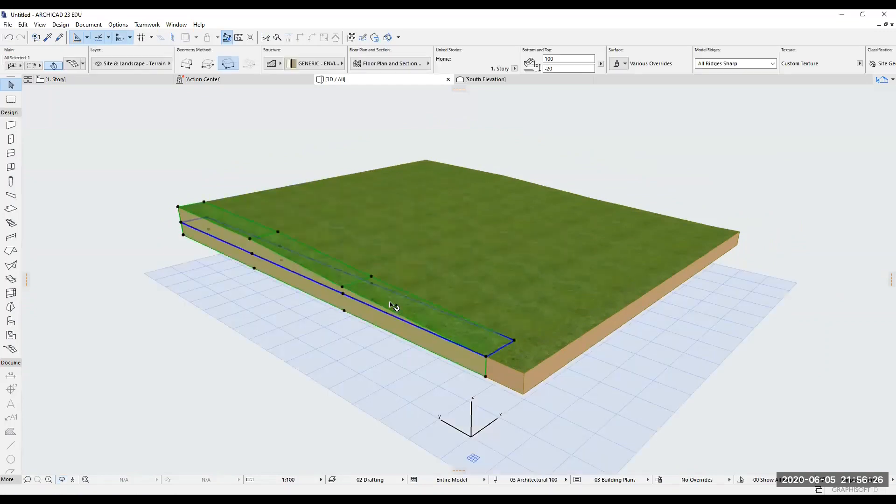
{"action": "left_click", "coordinate": [559, 340], "text": "ctrl"}
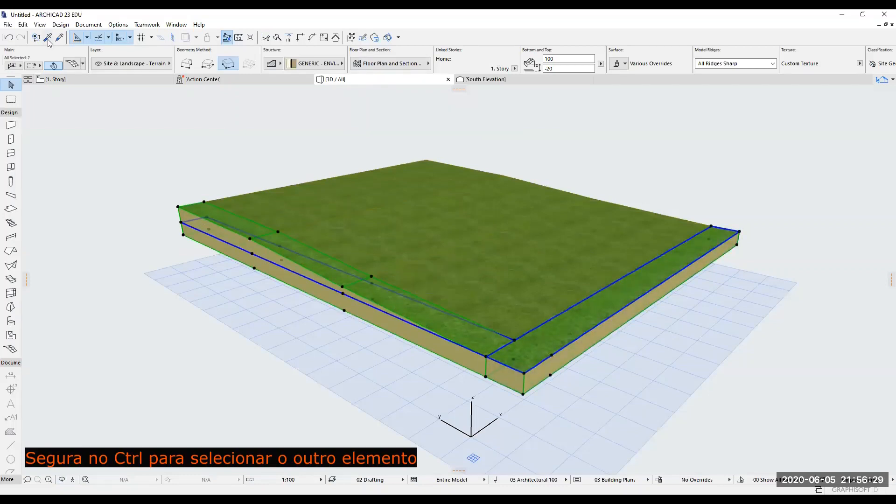
Give both selected strip meshes a light grey top surface and override their side and bottom surfaces with Earth - Brown.
{"action": "left_click", "coordinate": [73, 64]}
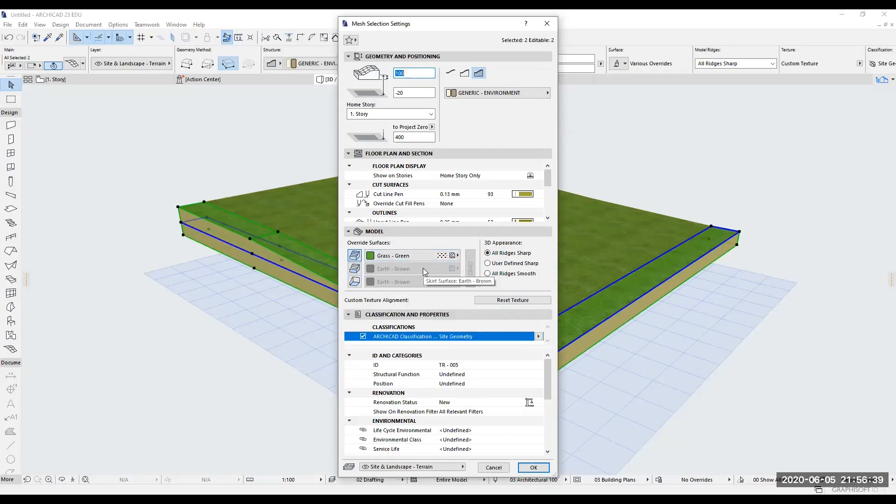
{"action": "left_click", "coordinate": [355, 268]}
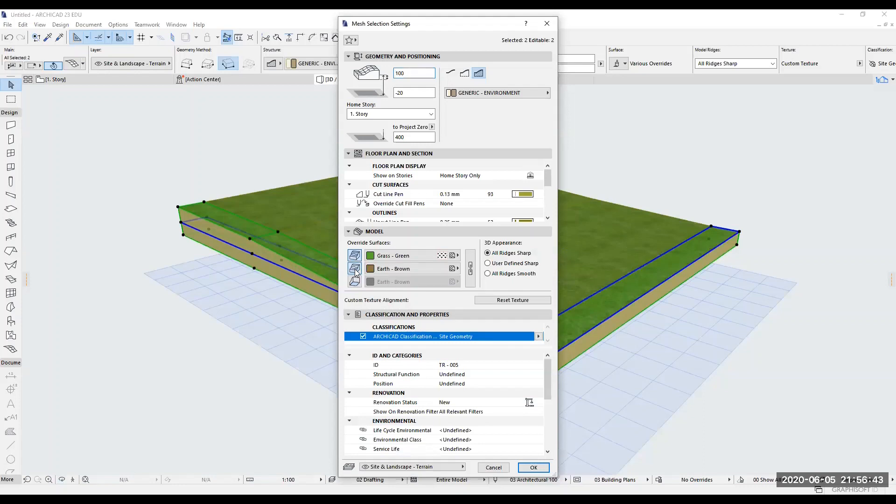
{"action": "left_click", "coordinate": [354, 281]}
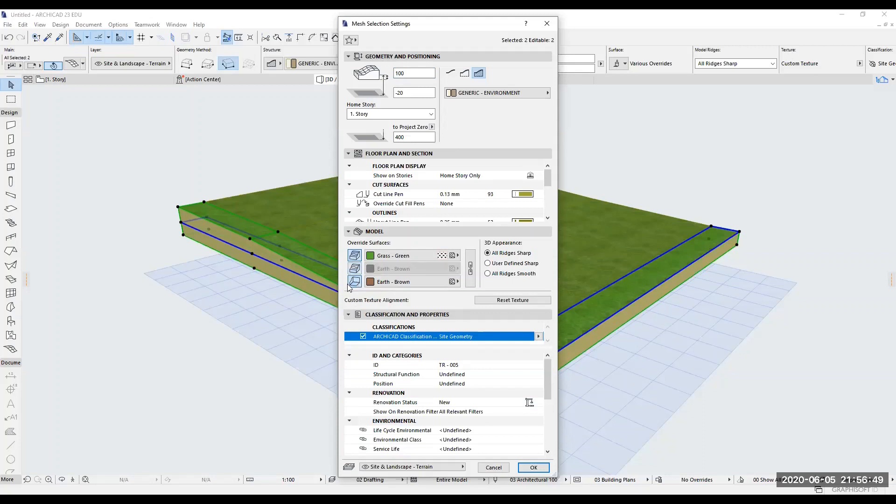
{"action": "left_click", "coordinate": [392, 255]}
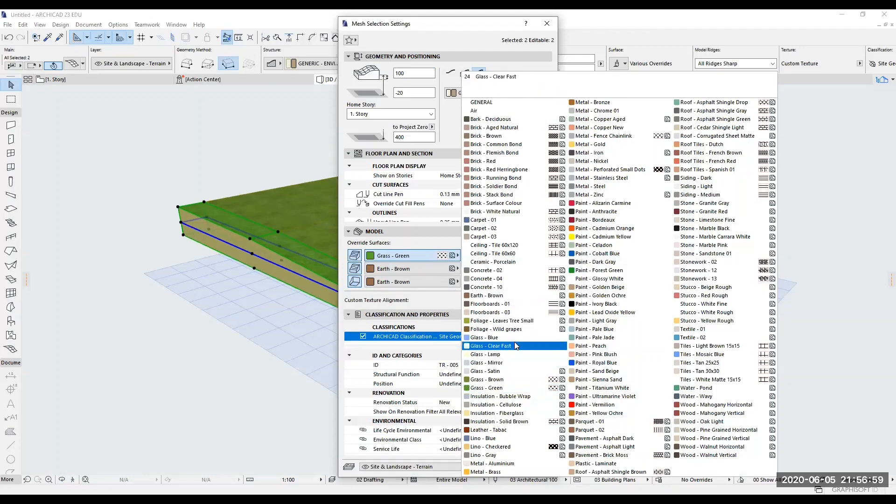
{"action": "key", "text": "Return"}
{"action": "left_click", "coordinate": [531, 467]}
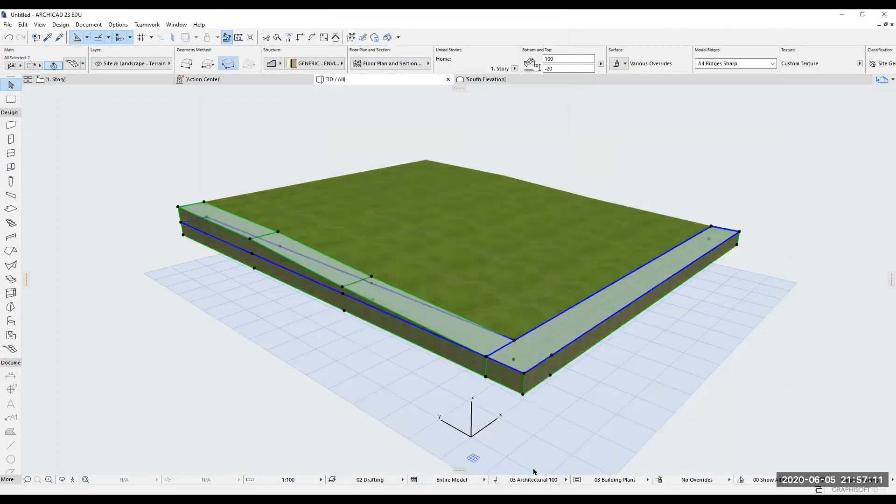
Deselect the strip meshes and examine their grey tops and brown sides in 3D from several angles.
{"action": "key", "text": "Escape"}
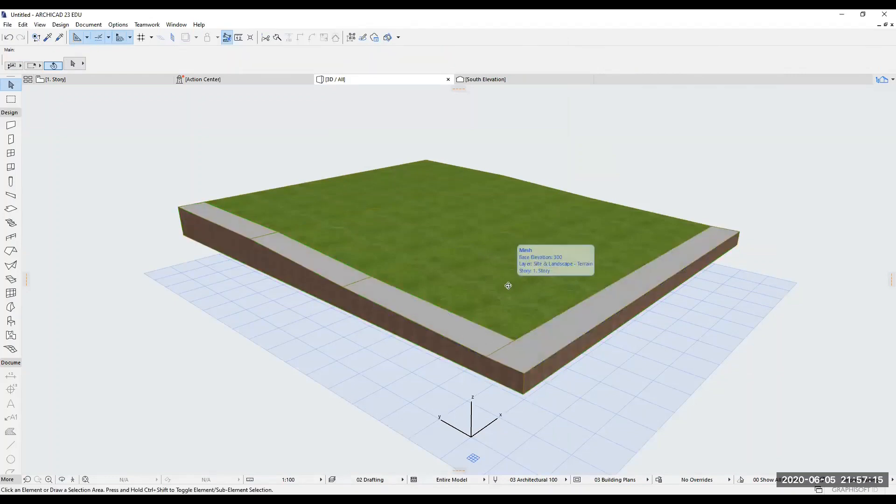
{"action": "middle_click_drag", "start_coordinate": [505, 284], "coordinate": [406, 332], "text": "shift"}
{"action": "scroll", "coordinate": [405, 332], "scroll_direction": "down", "scroll_amount": 5}
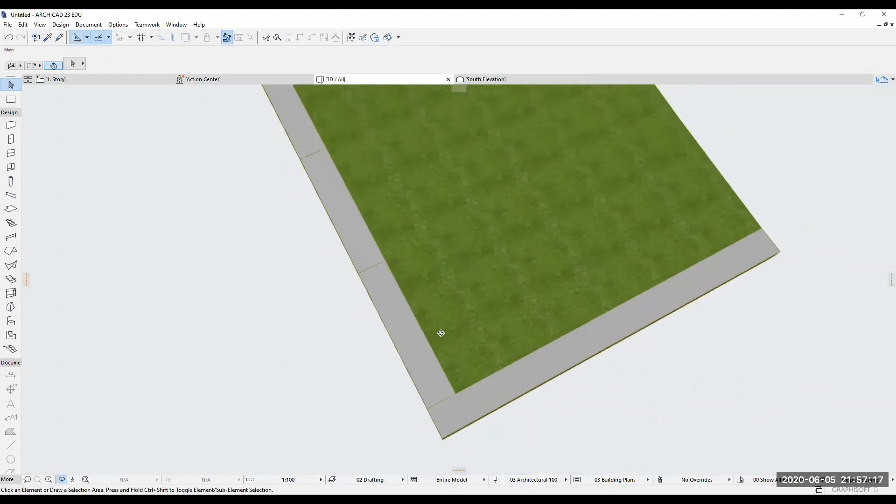
{"action": "mouse_move", "coordinate": [457, 278]}
{"action": "middle_mouse_down", "text": "shift"}
{"action": "mouse_move", "coordinate": [415, 266]}
{"action": "mouse_move", "coordinate": [451, 269]}
{"action": "middle_mouse_up", "text": "shift"}
{"action": "middle_click_drag", "start_coordinate": [434, 299], "coordinate": [459, 306], "text": "shift"}
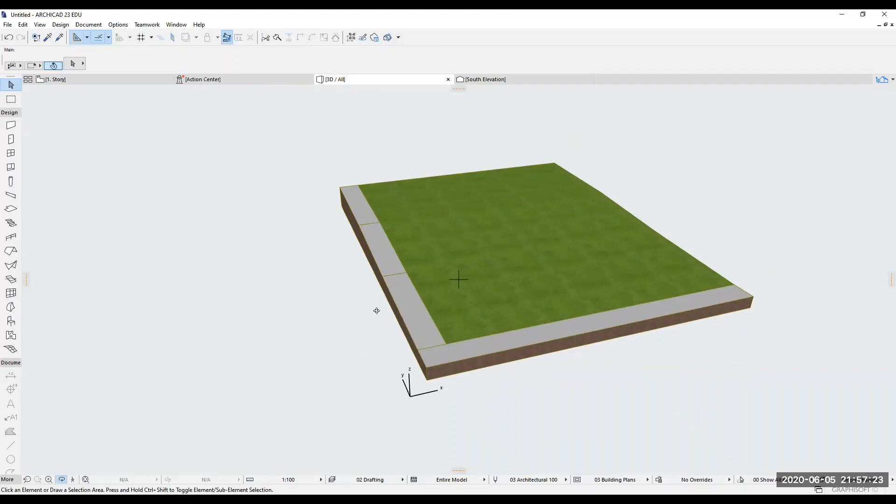
In the floor plan, place a copy of the southern strip mesh directly south of the original, one strip width away.
{"action": "left_click", "coordinate": [94, 81]}
{"action": "scroll", "coordinate": [392, 311], "scroll_direction": "up", "scroll_amount": 3}
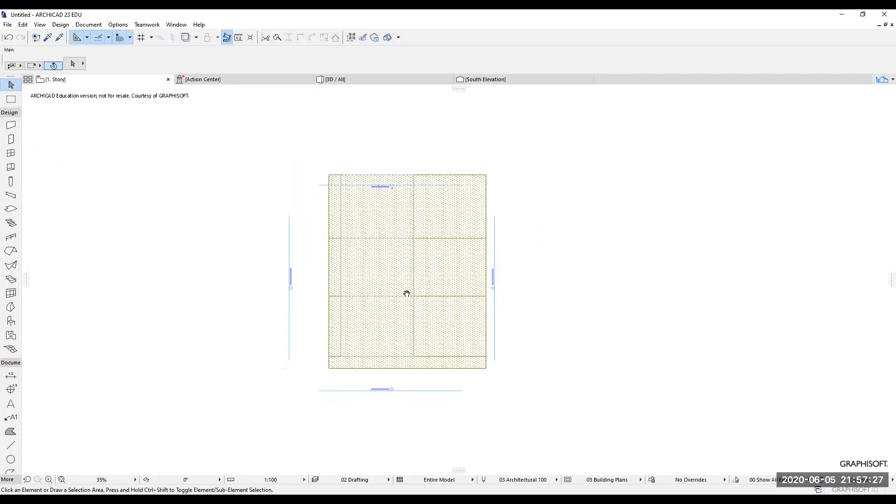
{"action": "left_click", "coordinate": [334, 353]}
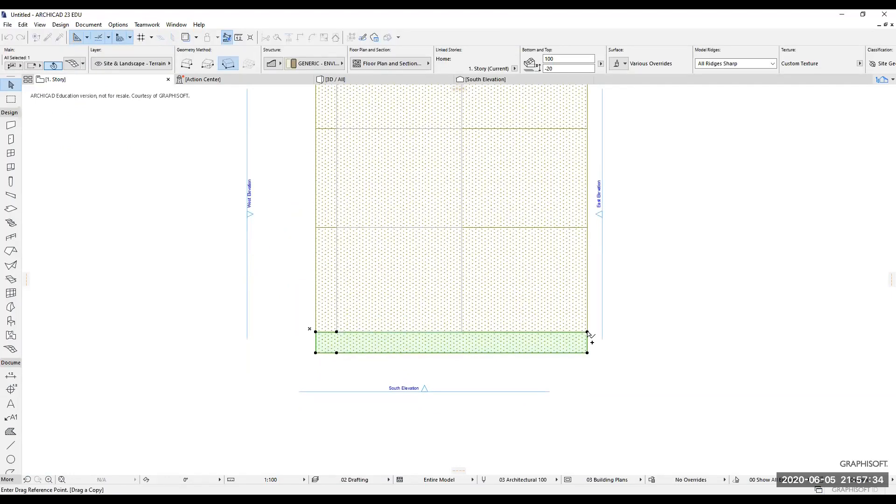
{"action": "left_click_drag", "start_coordinate": [329, 352], "coordinate": [329, 373]}
Place a copy of the western strip mesh directly west of the original, one strip width away.
{"action": "left_click", "coordinate": [326, 315]}
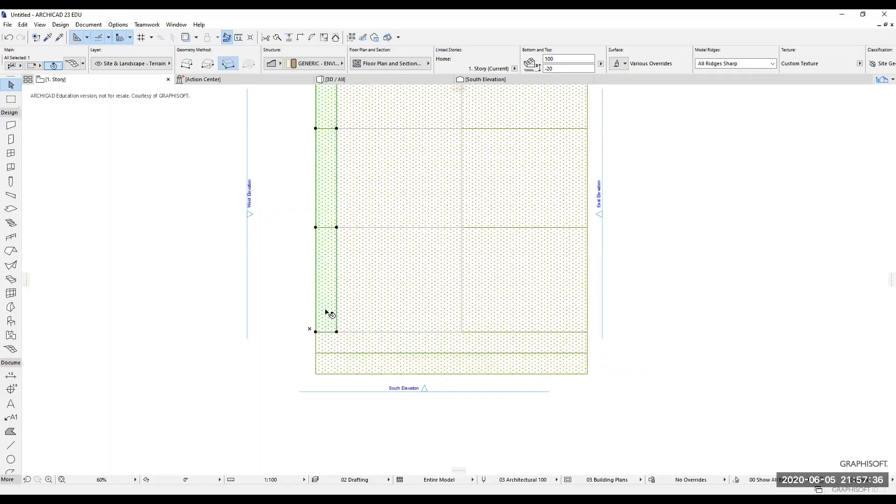
{"action": "left_click_drag", "start_coordinate": [336, 331], "coordinate": [304, 334], "text": "ctrl"}
{"action": "scroll", "coordinate": [315, 357], "scroll_direction": "down", "scroll_amount": 2}
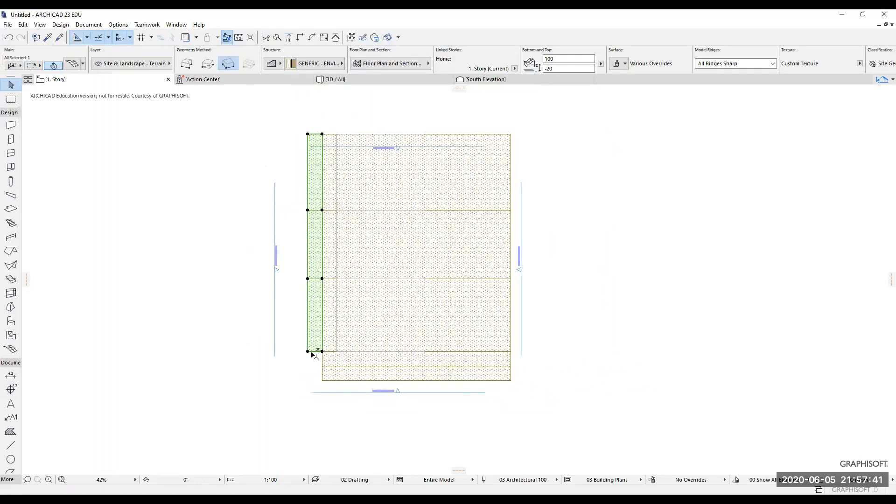
Add a full-length rectangle 1300 wide to the outer western side of the copied western mesh.
{"action": "left_click", "coordinate": [308, 352]}
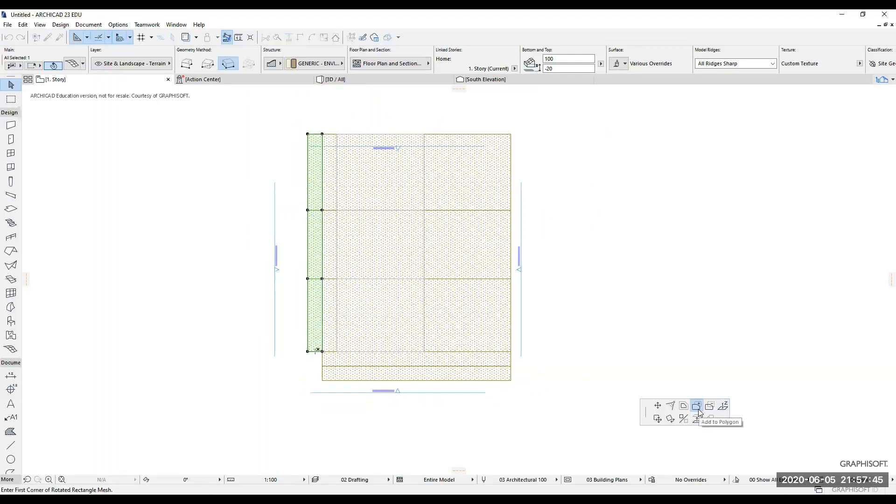
{"action": "left_click", "coordinate": [307, 351]}
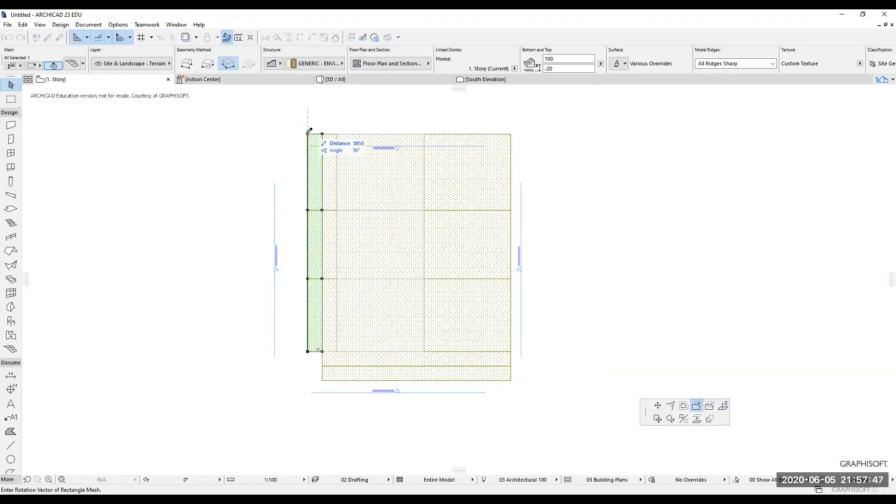
{"action": "left_click", "coordinate": [307, 134]}
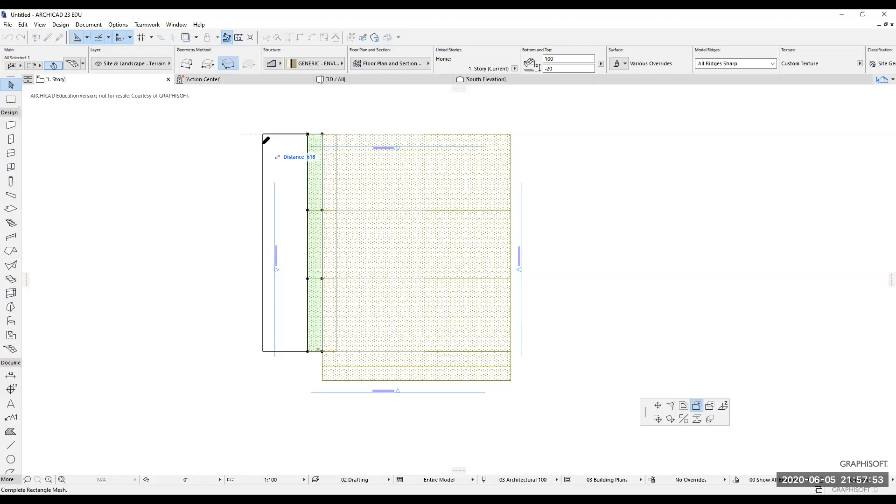
{"action": "type", "text": "1300"}
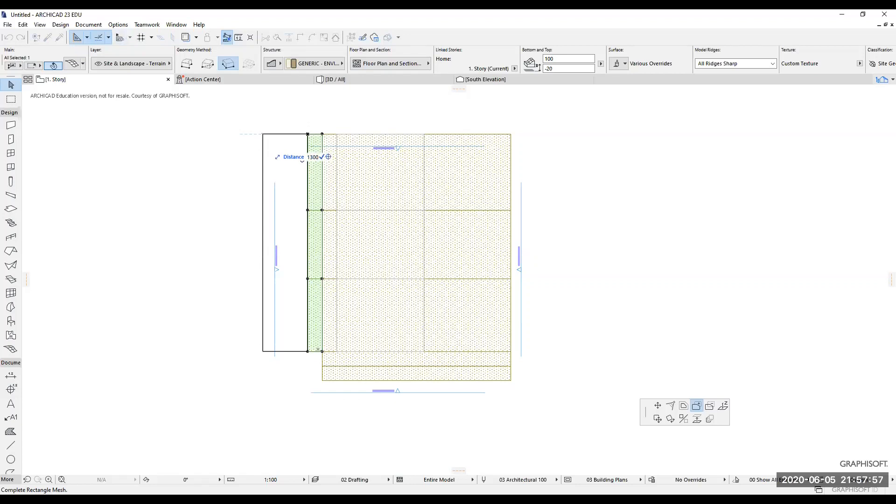
{"action": "key", "text": "Return"}
Add a full-length rectangle 1300 deep to the outer southern side of the copied southern mesh.
{"action": "left_click", "coordinate": [415, 379]}
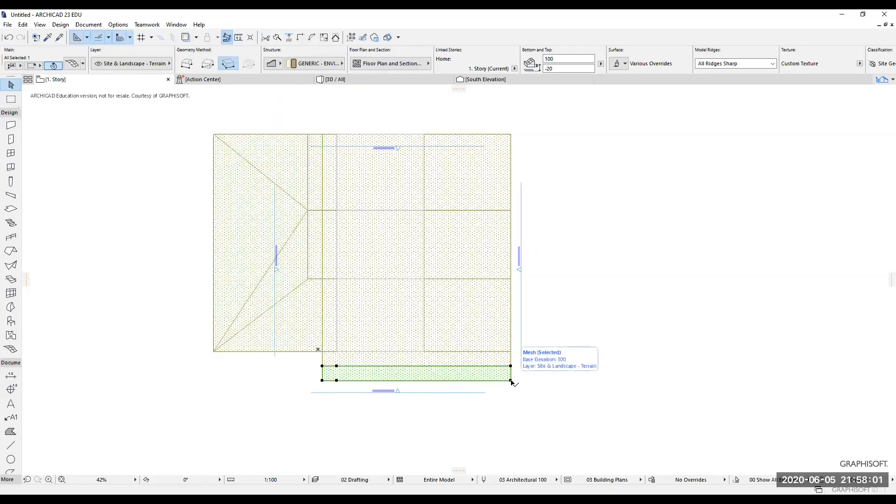
{"action": "left_click", "coordinate": [511, 380]}
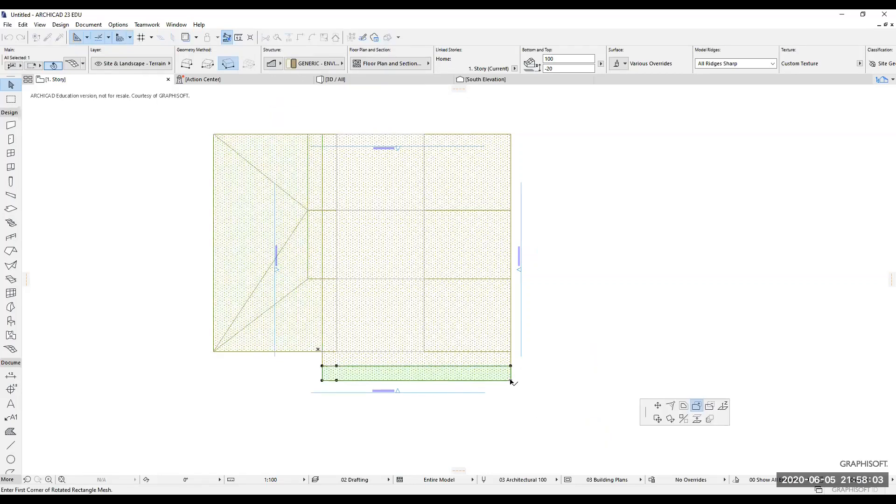
{"action": "left_click", "coordinate": [322, 380]}
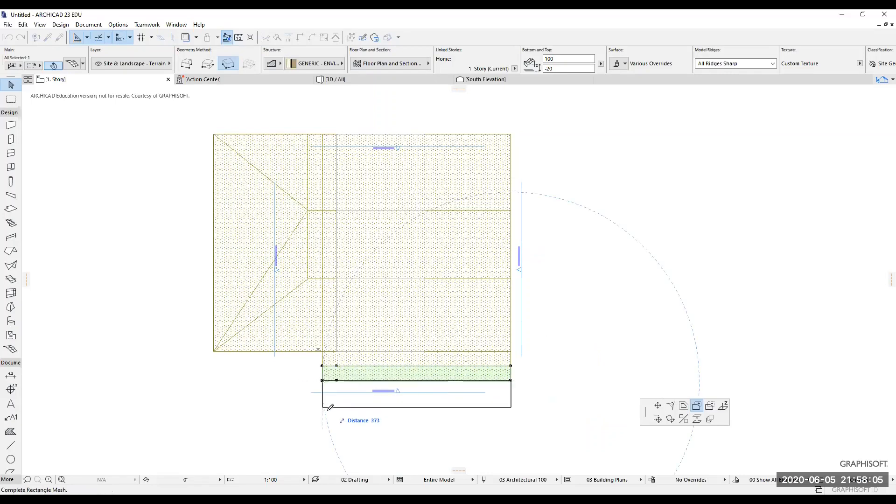
{"action": "type", "text": "130"}
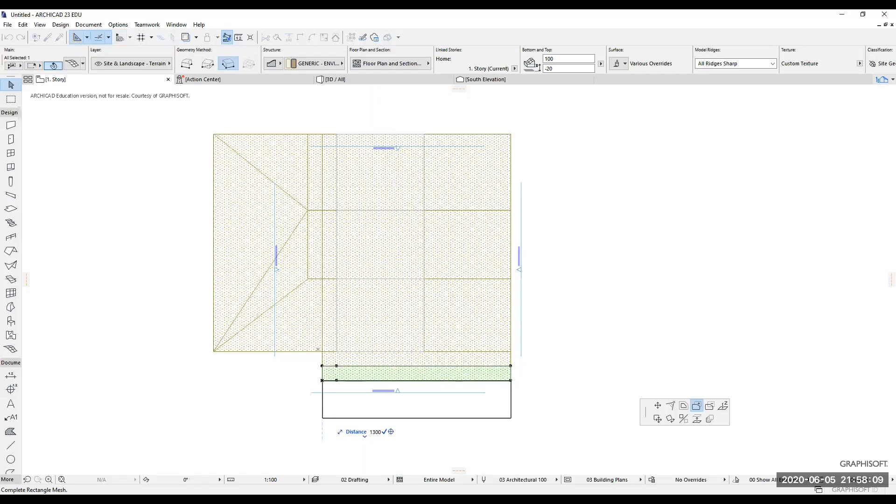
{"action": "type", "text": "0"}
{"action": "key", "text": "Return"}
{"action": "scroll", "coordinate": [355, 420], "scroll_direction": "down", "scroll_amount": 2}
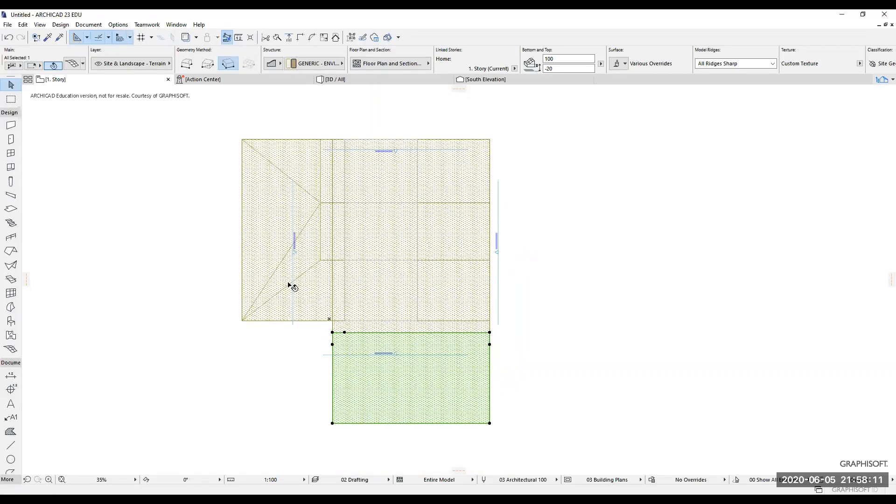
Add a 1500-wide rectangle to the south end of the outer western mesh, down to the southern mesh's lower edge, and deselect it.
{"action": "left_click", "coordinate": [303, 311]}
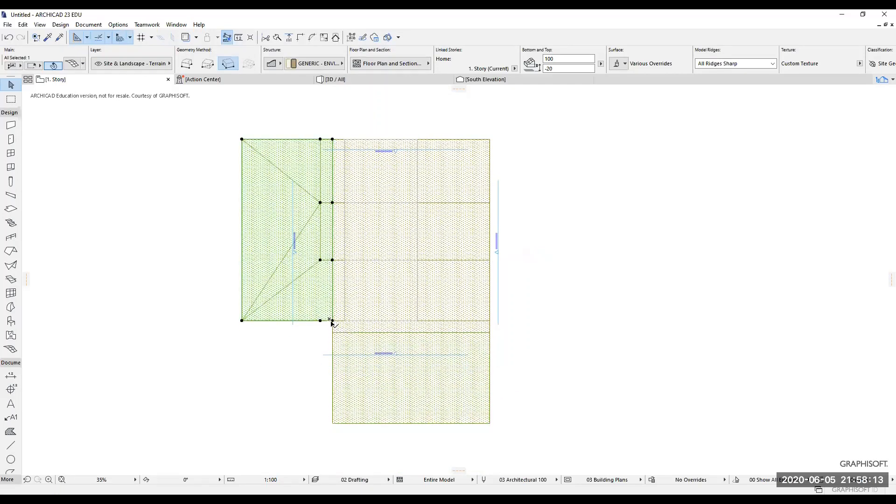
{"action": "left_click", "coordinate": [333, 320]}
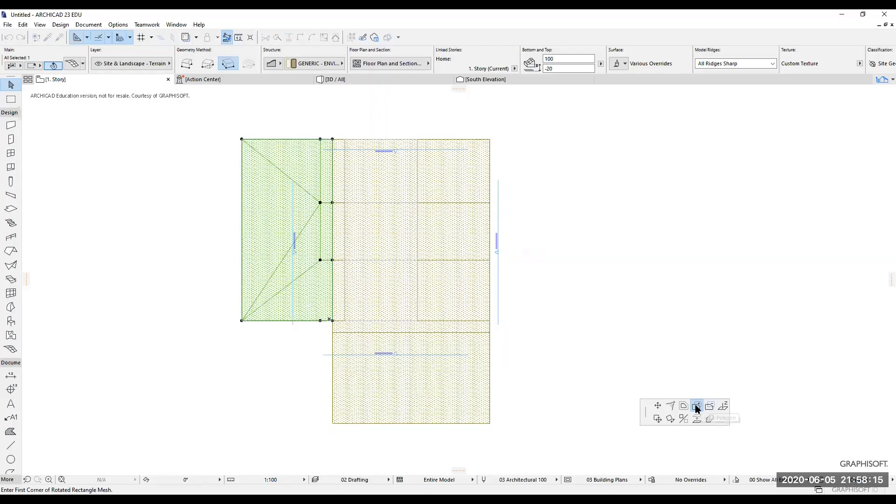
{"action": "left_click", "coordinate": [696, 406]}
{"action": "left_click", "coordinate": [332, 321]}
{"action": "left_click", "coordinate": [332, 423]}
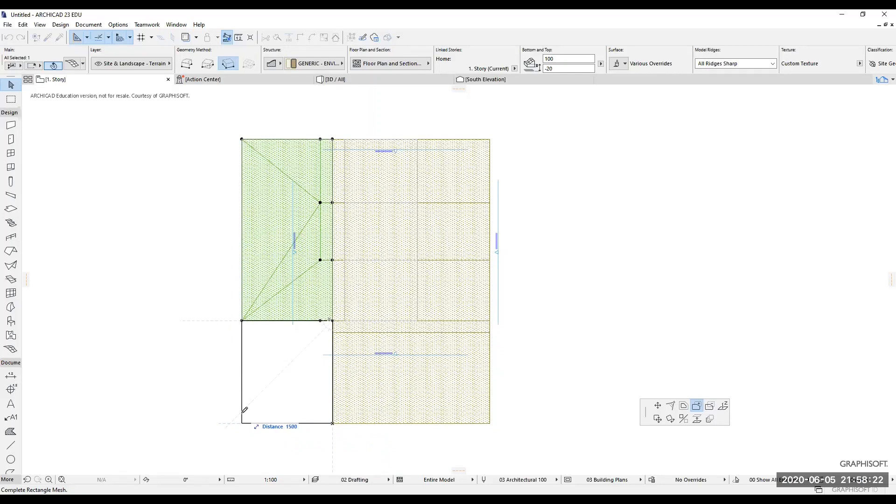
{"action": "type", "text": "1500"}
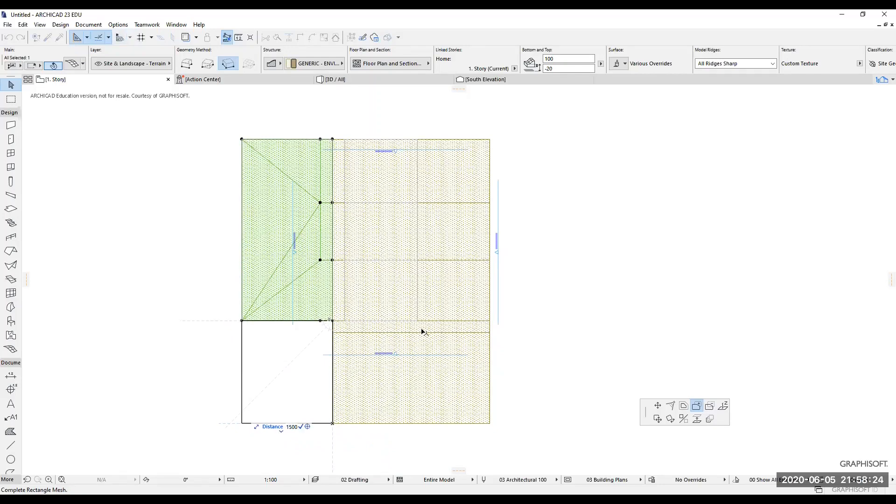
{"action": "key", "text": "Return"}
{"action": "key", "text": "Escape"}
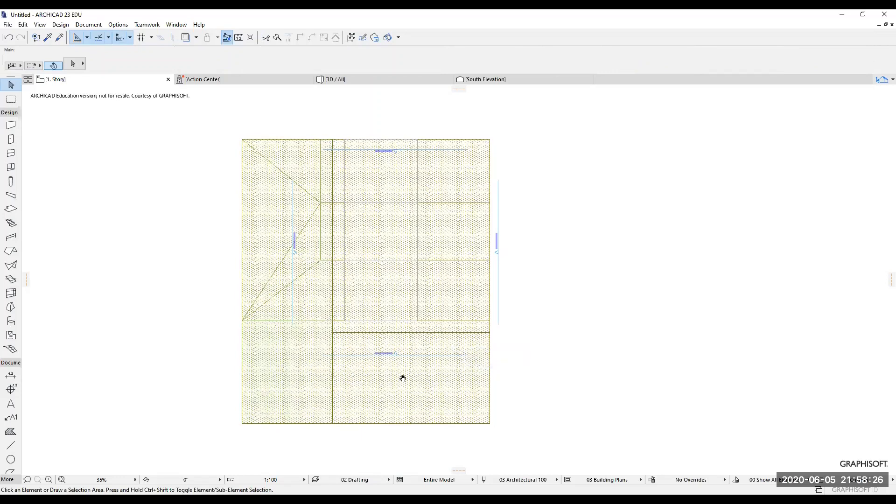
Examine the enlarged outer western and southern meshes in plan and in 3D, including the slopes and ridges of the western one.
{"action": "middle_click_drag", "start_coordinate": [402, 378], "coordinate": [424, 389]}
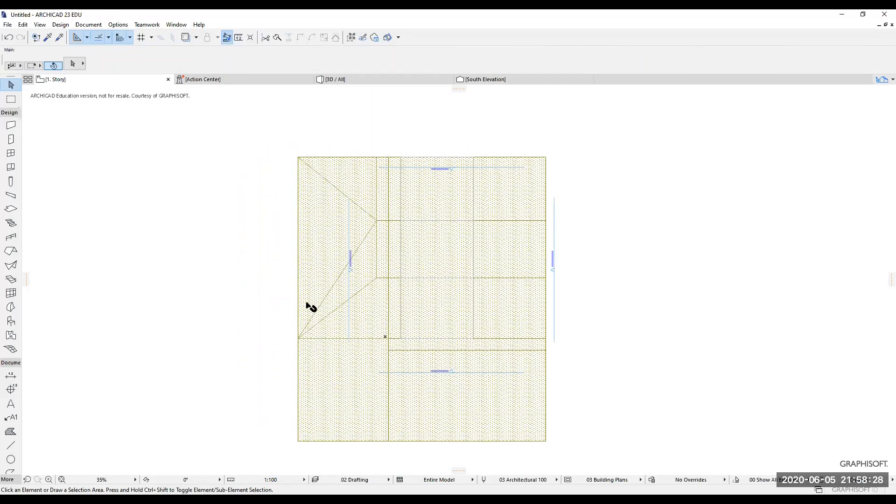
{"action": "left_click", "coordinate": [334, 244]}
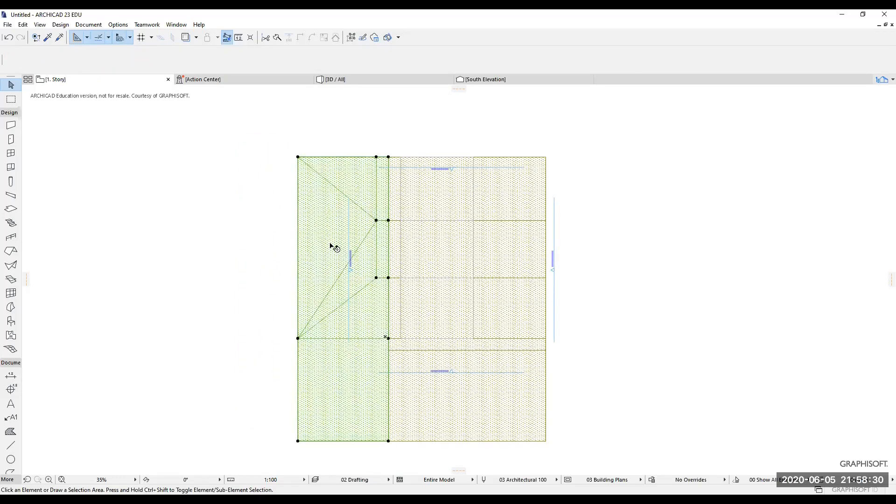
{"action": "left_click", "coordinate": [217, 199]}
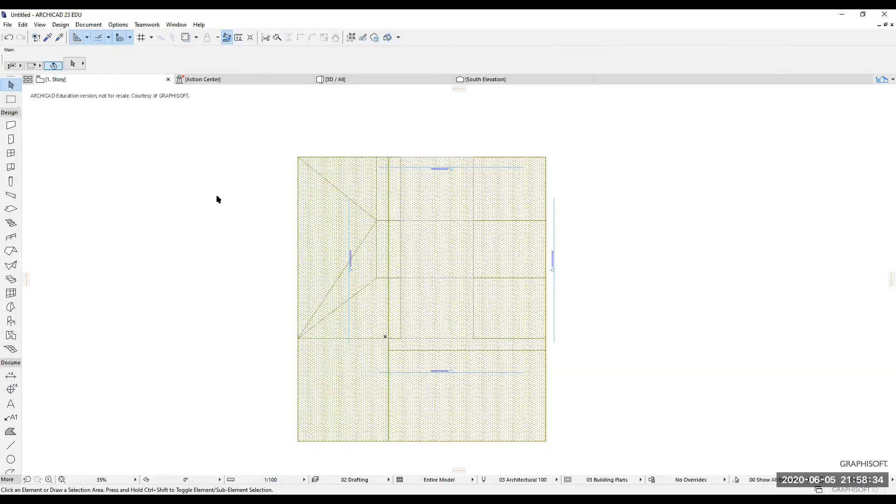
{"action": "left_click", "coordinate": [372, 79]}
{"action": "scroll", "coordinate": [267, 310], "scroll_direction": "up", "scroll_amount": 3}
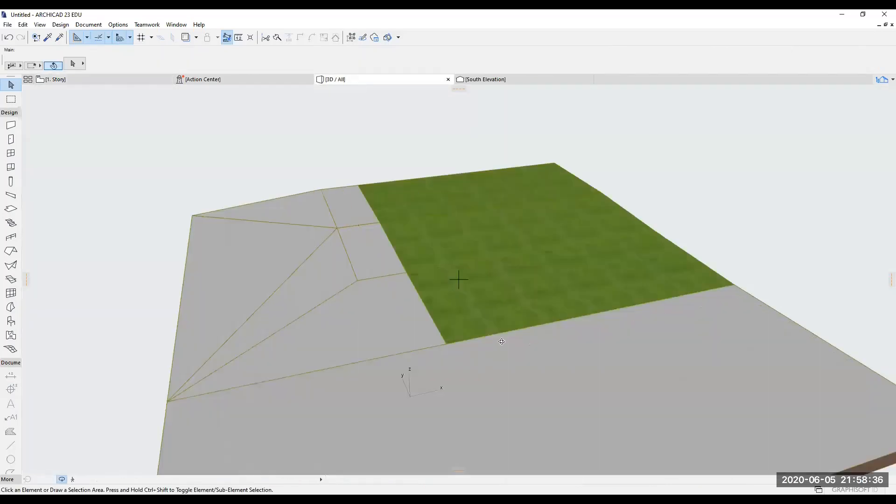
{"action": "scroll", "coordinate": [465, 330], "scroll_direction": "down", "scroll_amount": 3}
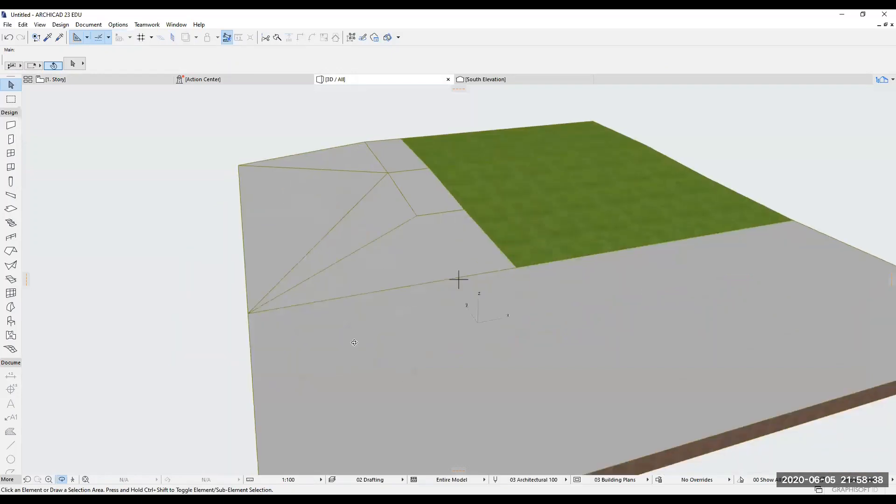
{"action": "left_click_drag", "start_coordinate": [517, 329], "coordinate": [285, 359]}
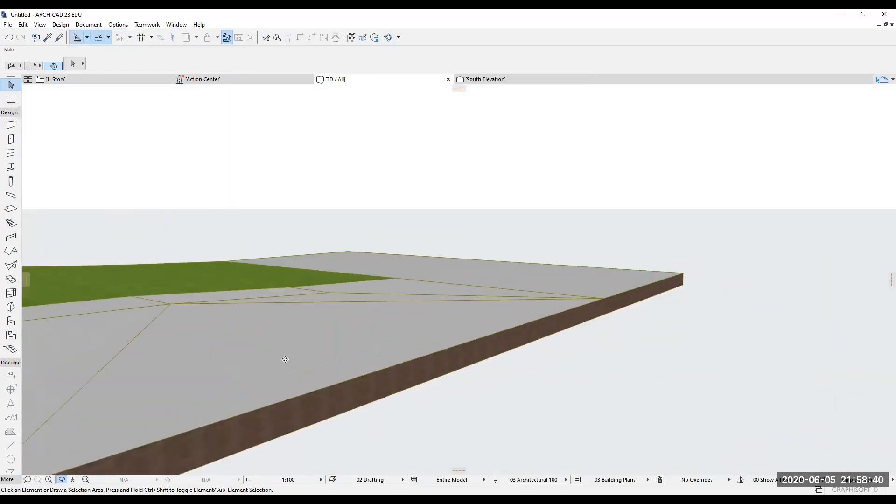
{"action": "left_click_drag", "start_coordinate": [366, 317], "coordinate": [397, 370]}
{"action": "left_click_drag", "start_coordinate": [174, 353], "coordinate": [387, 352]}
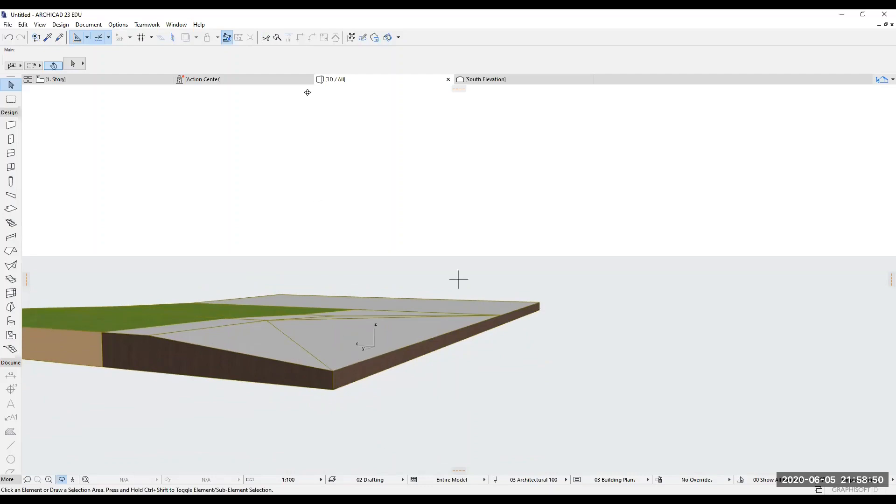
In the floor plan, copy the southern horizontal drafting line inside the site westward so its east end meets the outer western mesh's inner ridge point.
{"action": "left_click", "coordinate": [97, 84]}
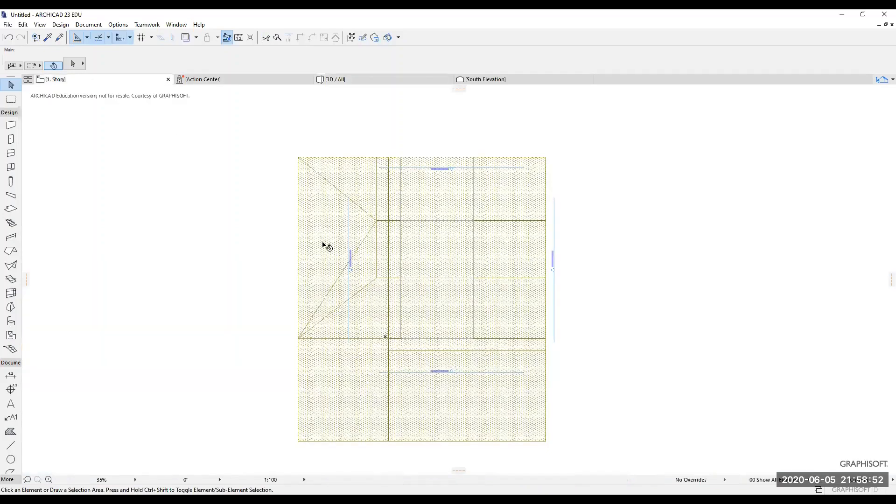
{"action": "left_click", "coordinate": [332, 238]}
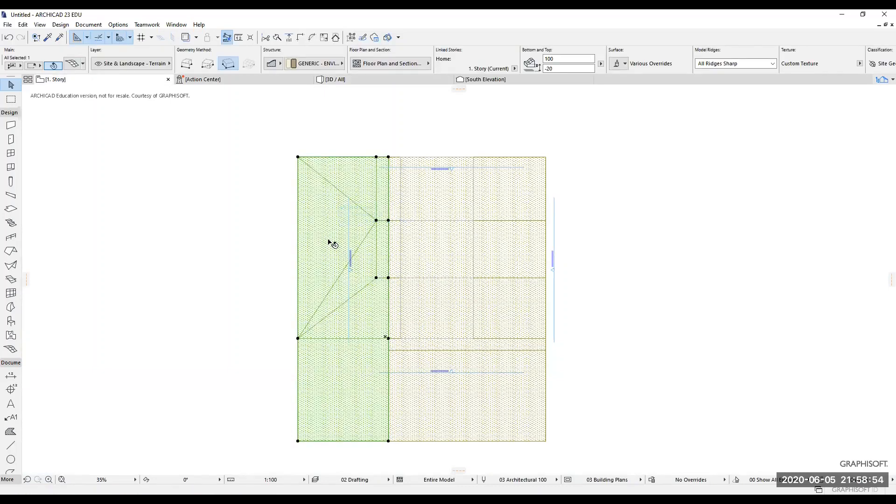
{"action": "middle_click_drag", "start_coordinate": [330, 242], "coordinate": [320, 266]}
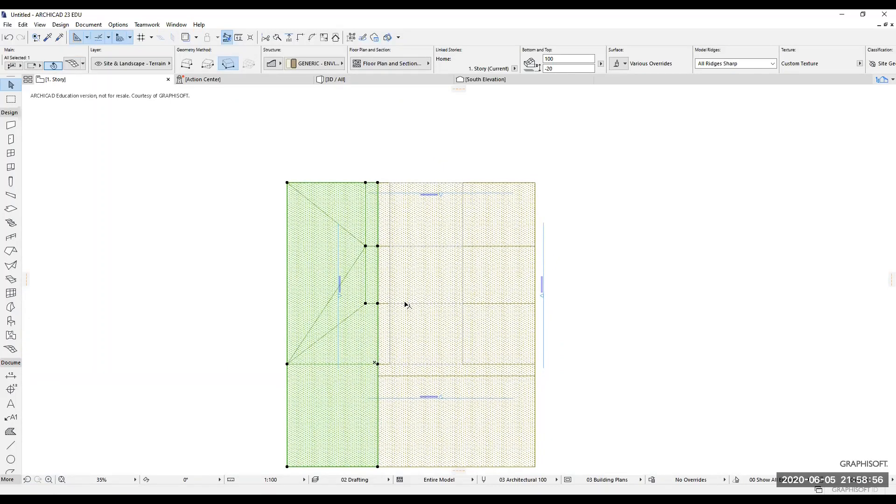
{"action": "left_click", "coordinate": [388, 304]}
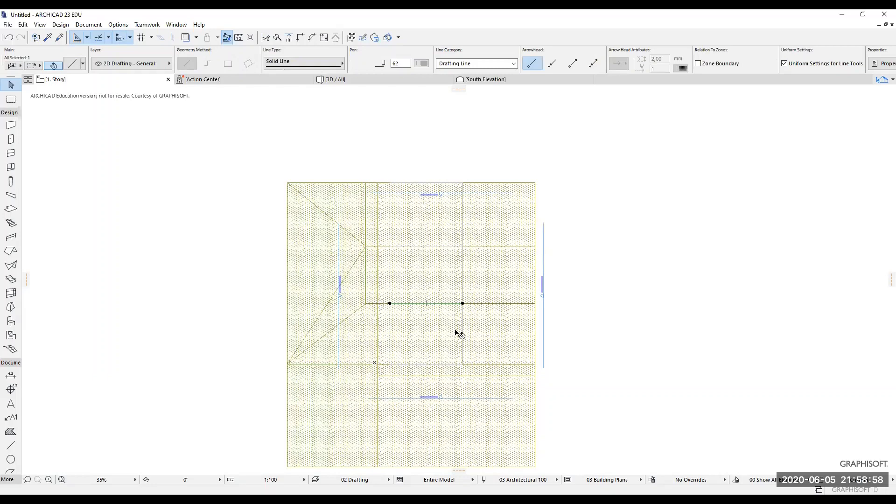
{"action": "left_click", "coordinate": [462, 303], "text": "ctrl"}
{"action": "left_click", "coordinate": [365, 303]}
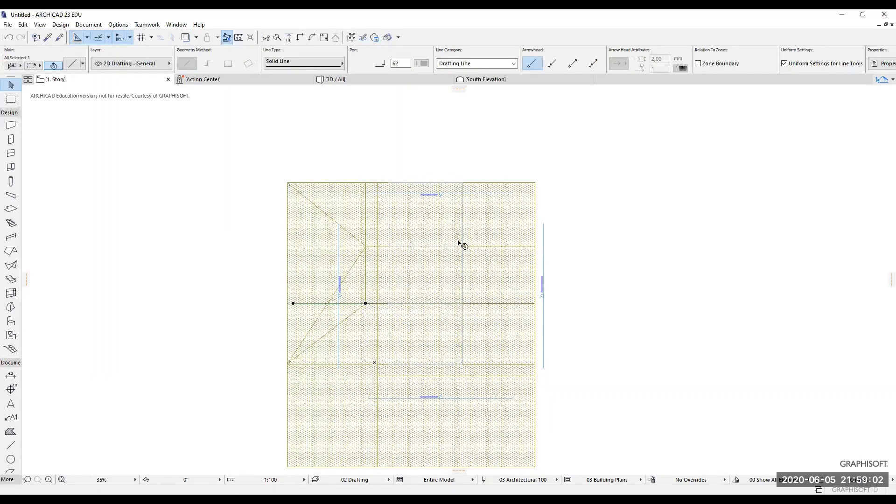
Stretch the copied line's west end to the outer edge of the western mesh.
{"action": "scroll", "coordinate": [302, 300], "scroll_direction": "up", "scroll_amount": 3}
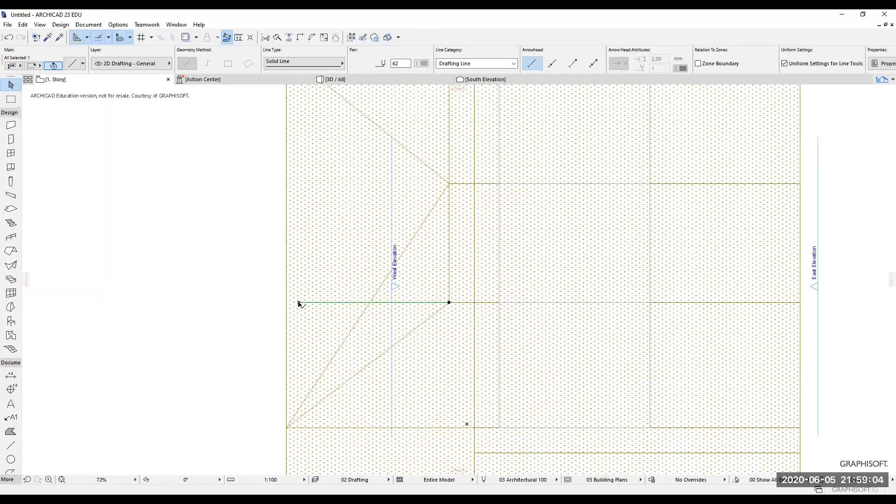
{"action": "left_click", "coordinate": [299, 302]}
{"action": "left_click", "coordinate": [286, 303]}
Copy the site's northern horizontal drafting line westward from the site's west edge, and stretch the copy to the outer western mesh's outer edge.
{"action": "left_click", "coordinate": [578, 184]}
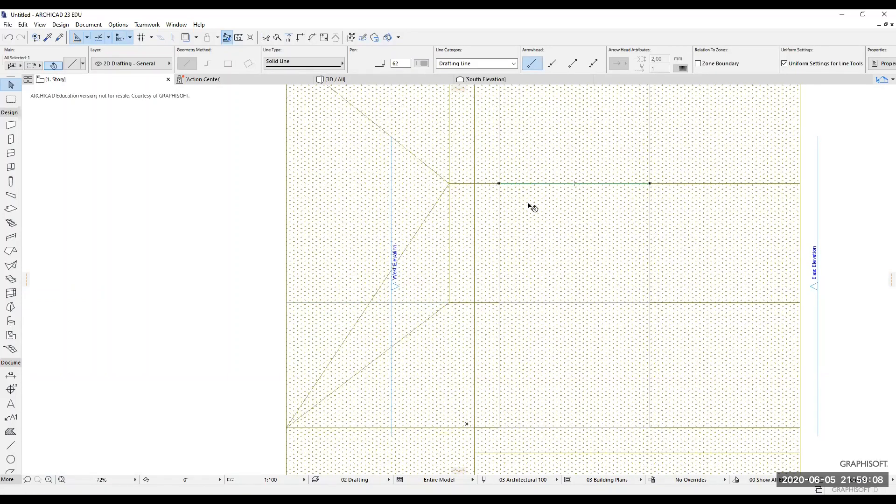
{"action": "key", "text": "ctrl+shift+d"}
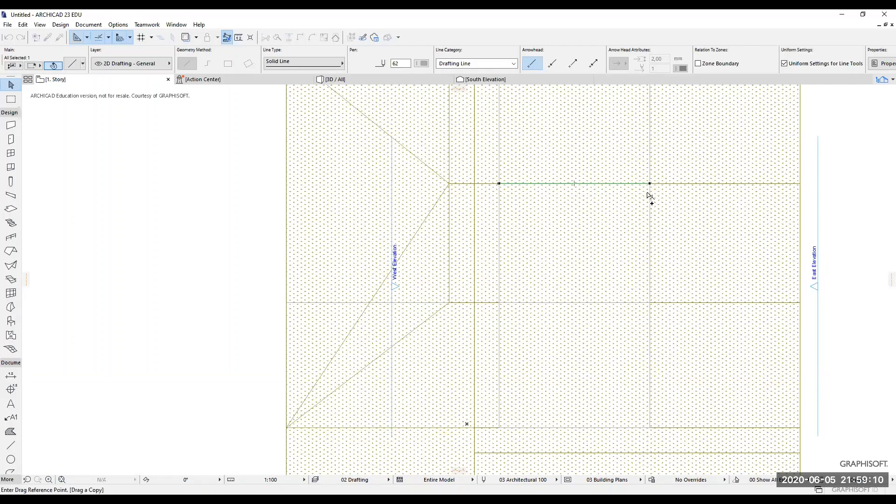
{"action": "left_click", "coordinate": [649, 184]}
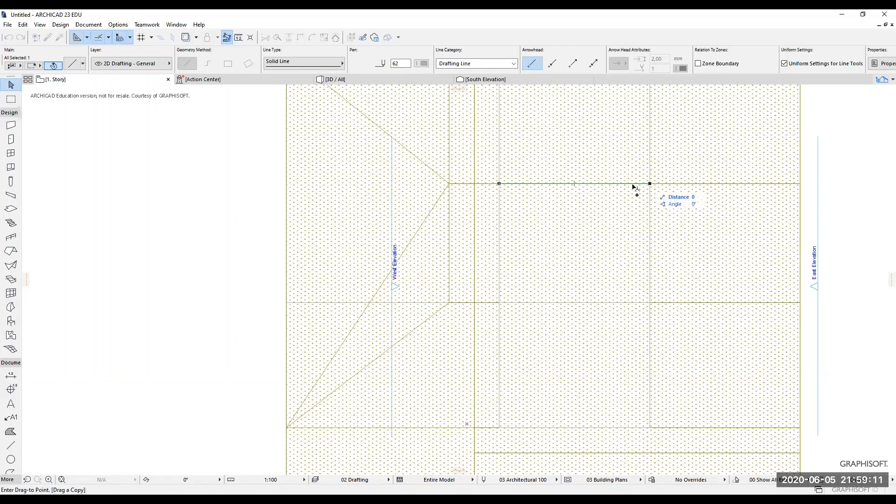
{"action": "left_click", "coordinate": [499, 183]}
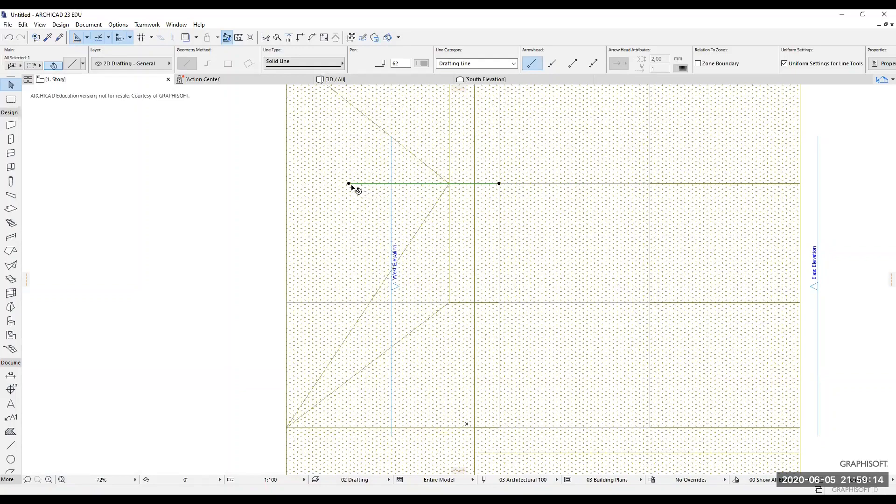
{"action": "left_click", "coordinate": [349, 184]}
{"action": "left_click", "coordinate": [286, 183]}
Add ridges to the outer western mesh along the two drafting lines that cross it to its outer edge.
{"action": "scroll", "coordinate": [325, 206], "scroll_direction": "down", "scroll_amount": 3}
{"action": "left_click", "coordinate": [370, 249]}
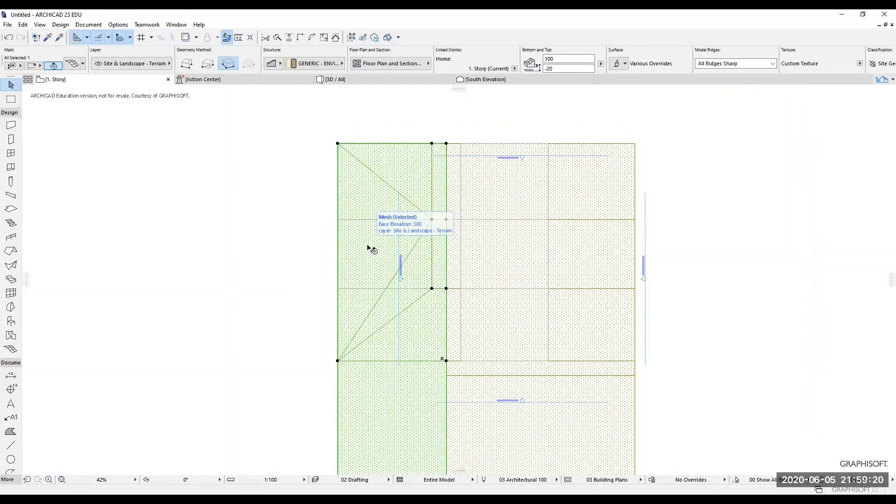
{"action": "right_click", "coordinate": [368, 249]}
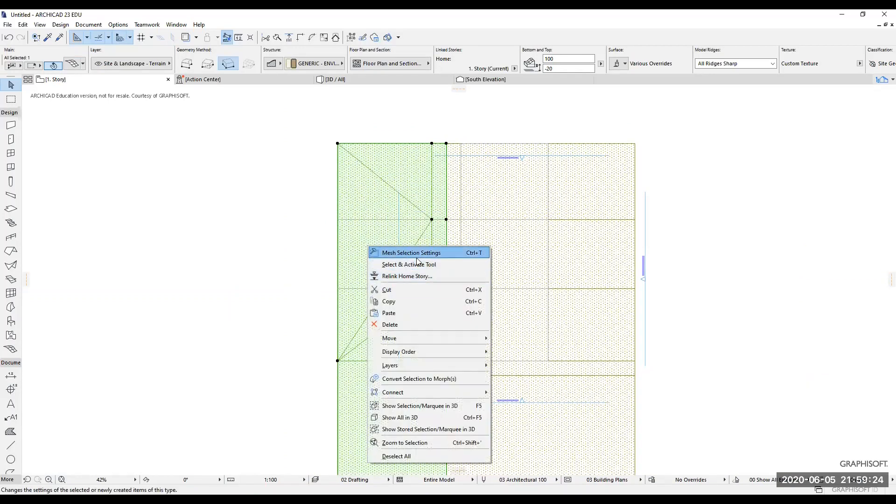
{"action": "left_click", "coordinate": [412, 264]}
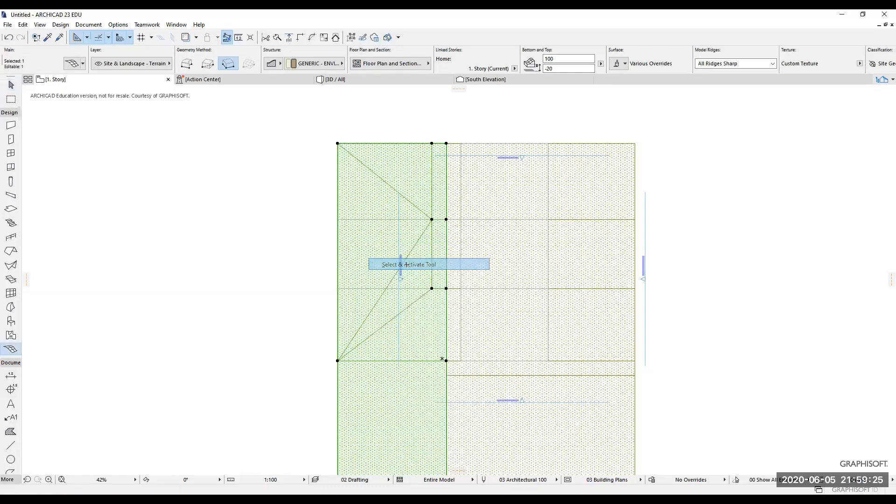
{"action": "double_click", "coordinate": [365, 289]}
{"action": "key", "text": "Return"}
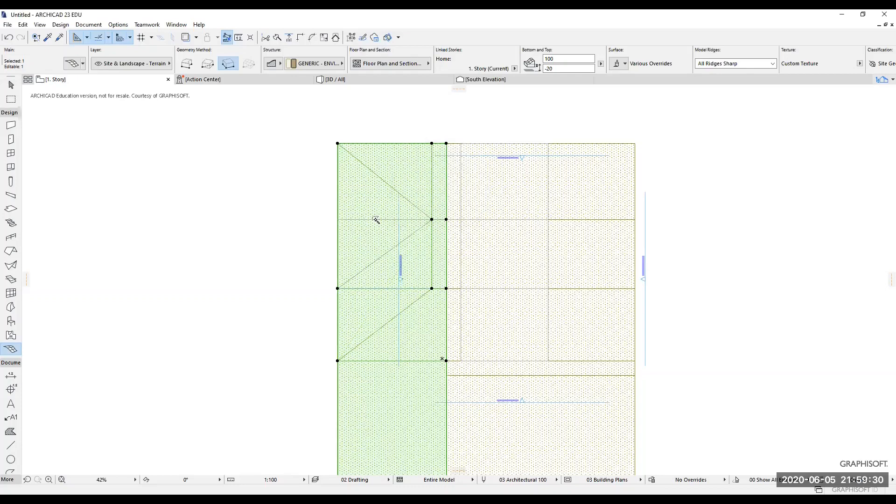
{"action": "left_click", "coordinate": [487, 213]}
{"action": "right_click", "coordinate": [338, 288]}
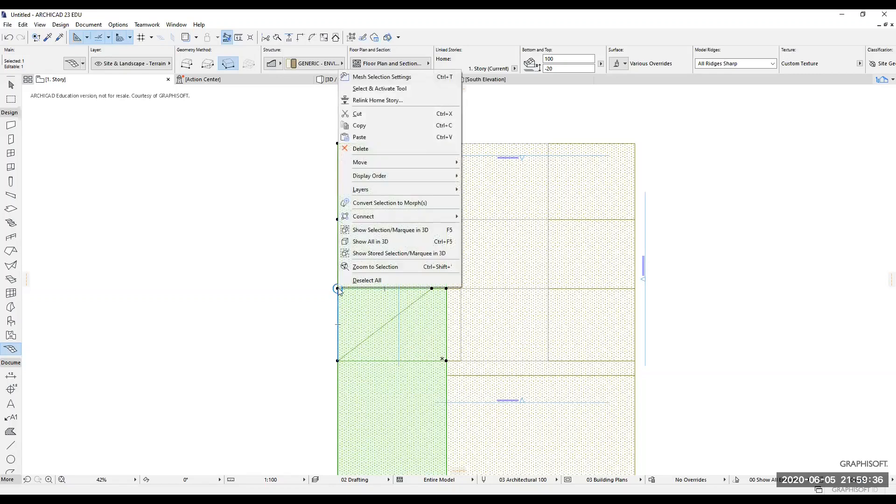
{"action": "left_click", "coordinate": [346, 303]}
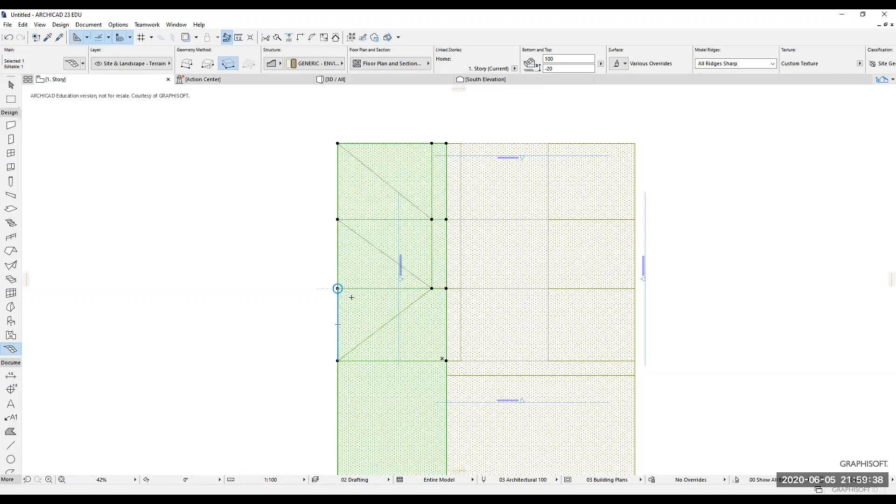
{"action": "left_click", "coordinate": [356, 303]}
Reselect the outer western mesh and set the height of its outer-edge point on the southern copied line.
{"action": "key", "text": "Escape"}
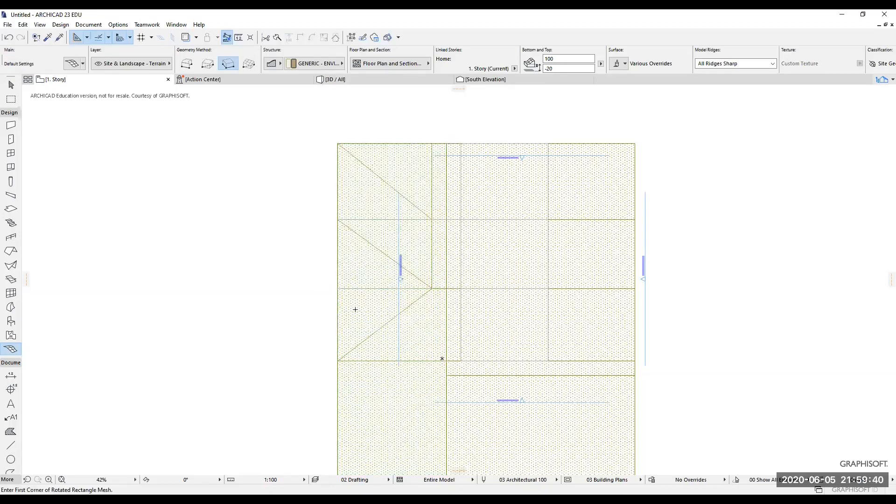
{"action": "key", "text": "Escape"}
{"action": "left_click", "coordinate": [357, 309]}
{"action": "left_click", "coordinate": [337, 288]}
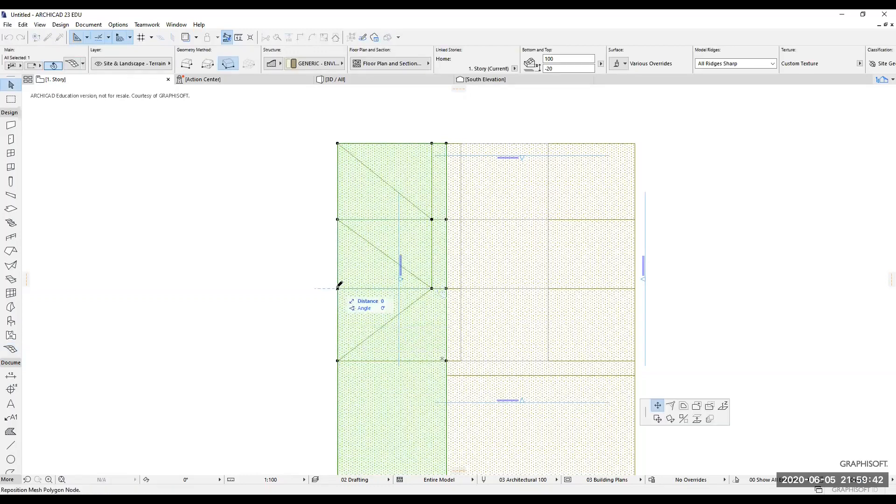
{"action": "left_click", "coordinate": [724, 407]}
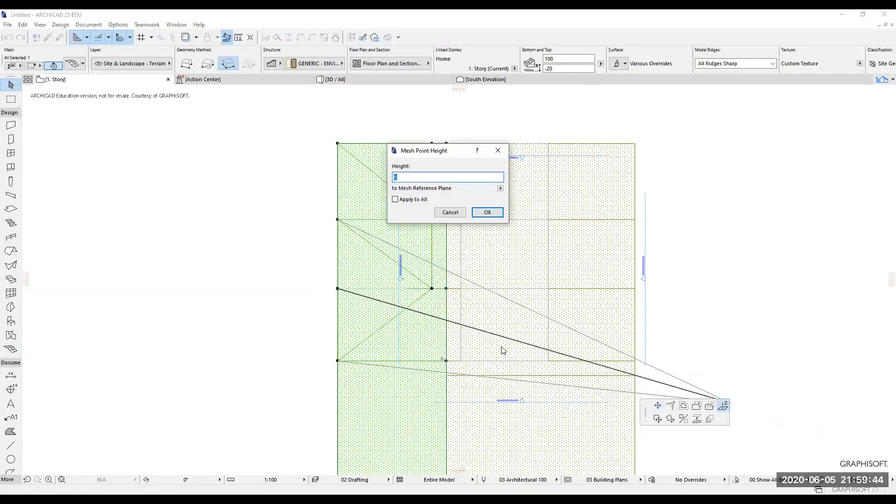
{"action": "left_click", "coordinate": [485, 212]}
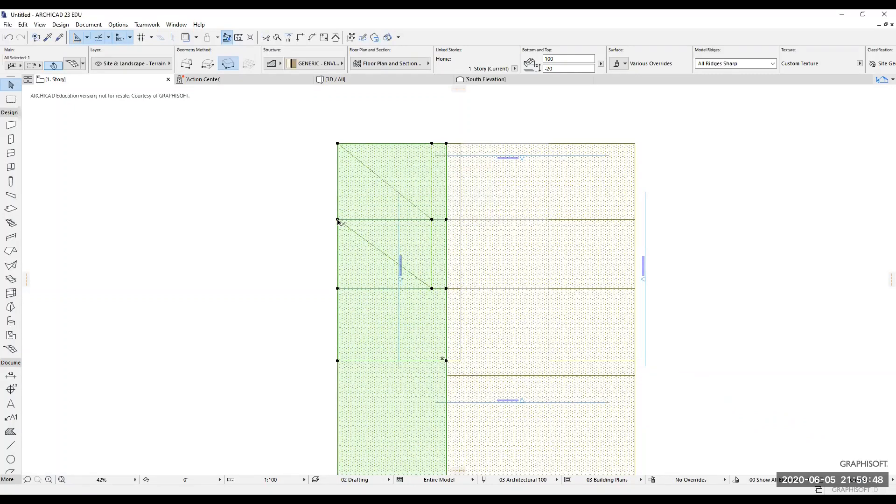
Set the outer western mesh's outer-edge point on the northern copied line to height 100 and its northwest corner to 120.
{"action": "left_click", "coordinate": [338, 219]}
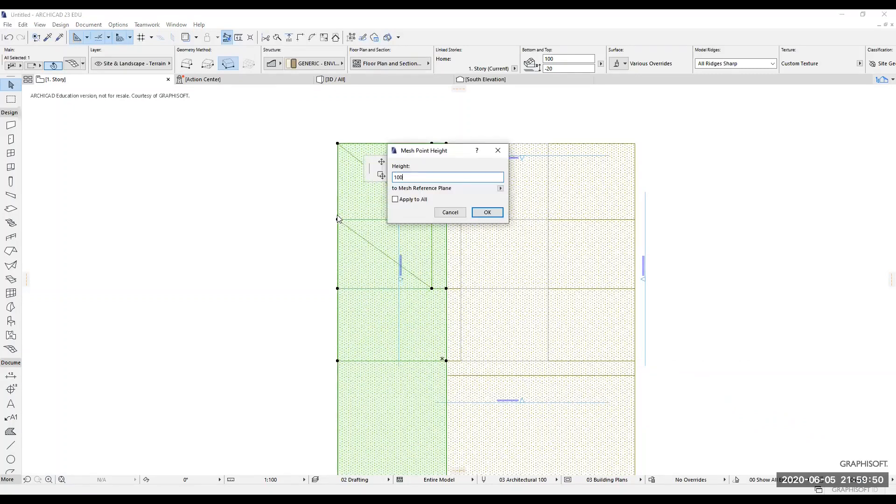
{"action": "left_click", "coordinate": [503, 214]}
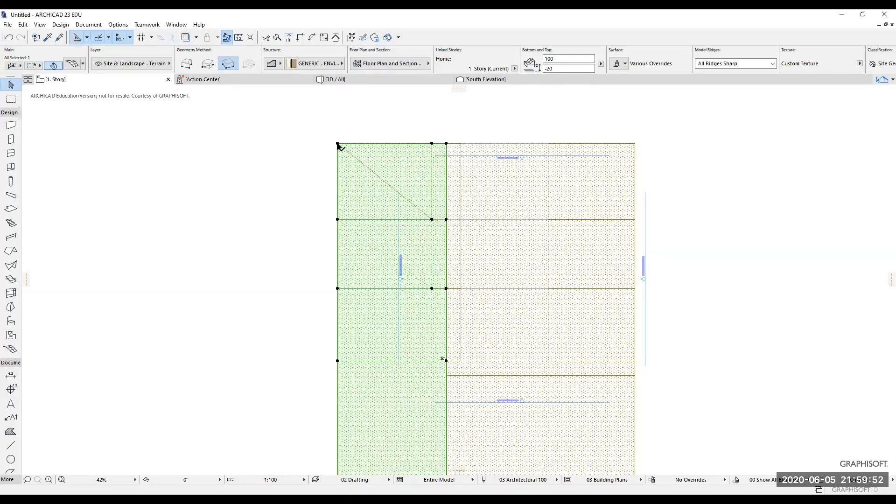
{"action": "left_click", "coordinate": [338, 144]}
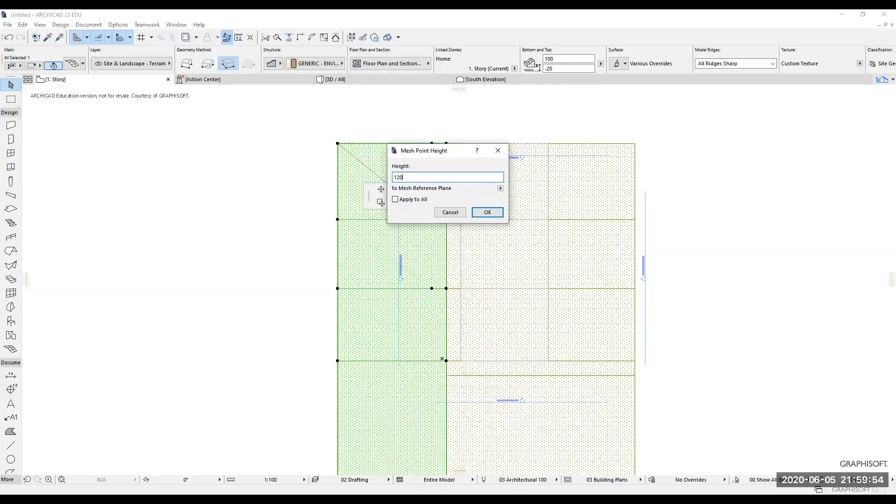
{"action": "type", "text": "120"}
{"action": "left_click", "coordinate": [487, 212]}
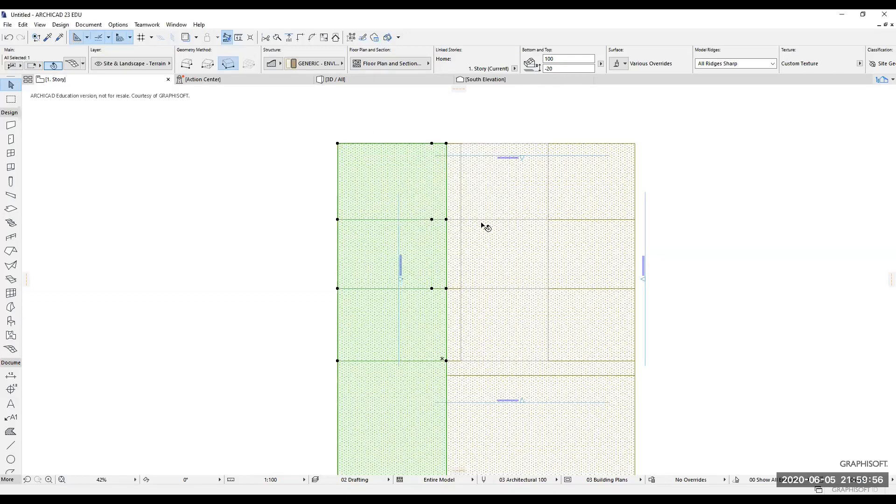
In the 3D view, set the top surface override of the outer western and southern meshes to Concrete - 10, and deselect them.
{"action": "key", "text": "Escape"}
{"action": "left_click", "coordinate": [336, 80]}
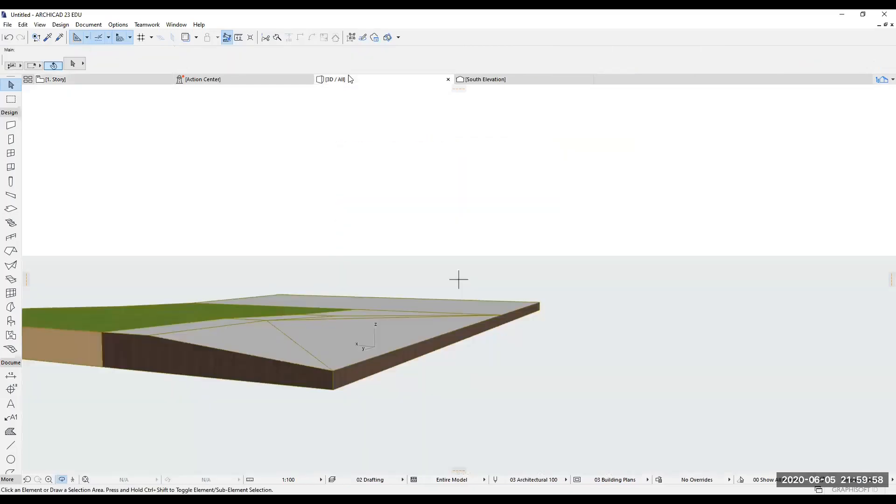
{"action": "left_click_drag", "start_coordinate": [324, 290], "coordinate": [478, 334]}
{"action": "left_click_drag", "start_coordinate": [375, 395], "coordinate": [353, 347]}
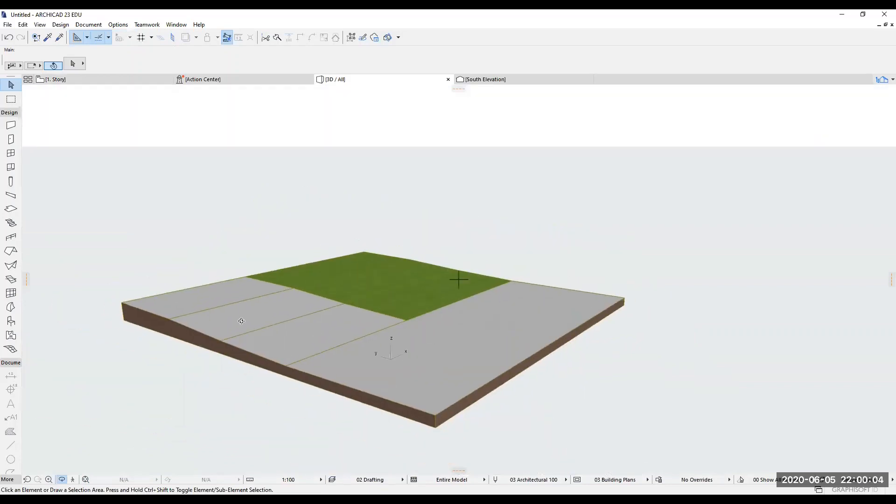
{"action": "left_click", "coordinate": [221, 317]}
{"action": "left_click", "coordinate": [514, 323], "text": "shift"}
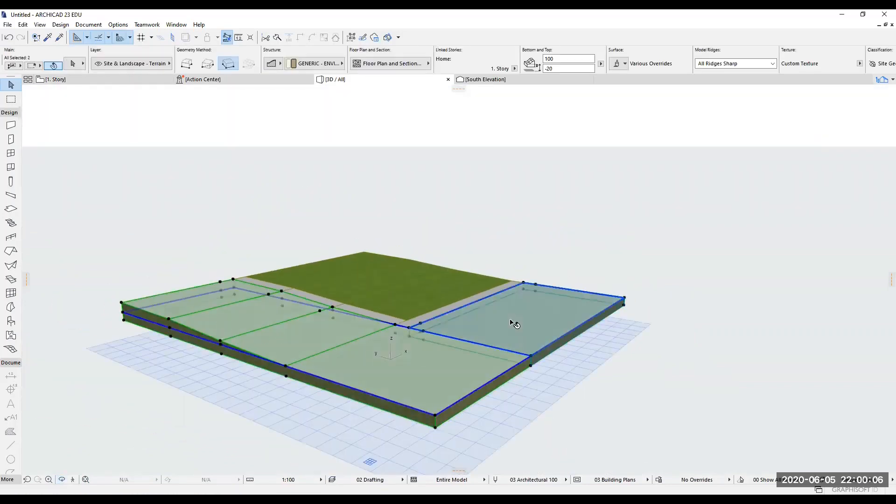
{"action": "left_click", "coordinate": [74, 67]}
{"action": "left_click", "coordinate": [433, 257]}
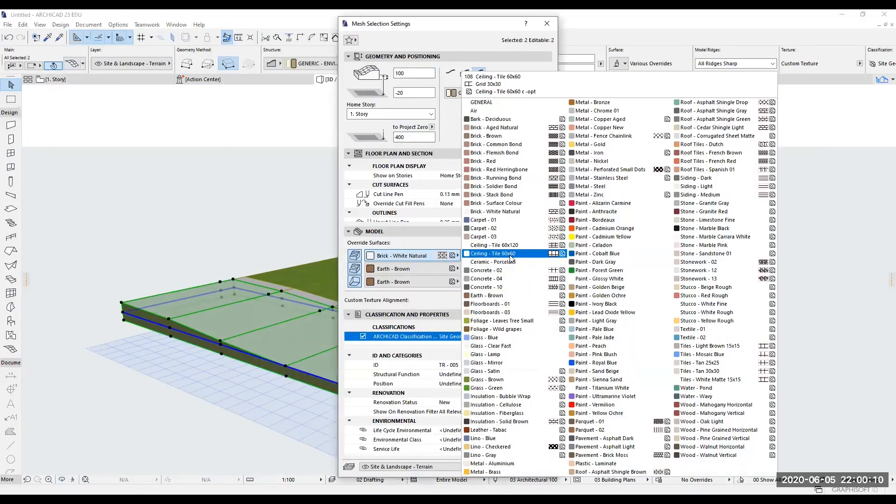
{"action": "left_click", "coordinate": [513, 289]}
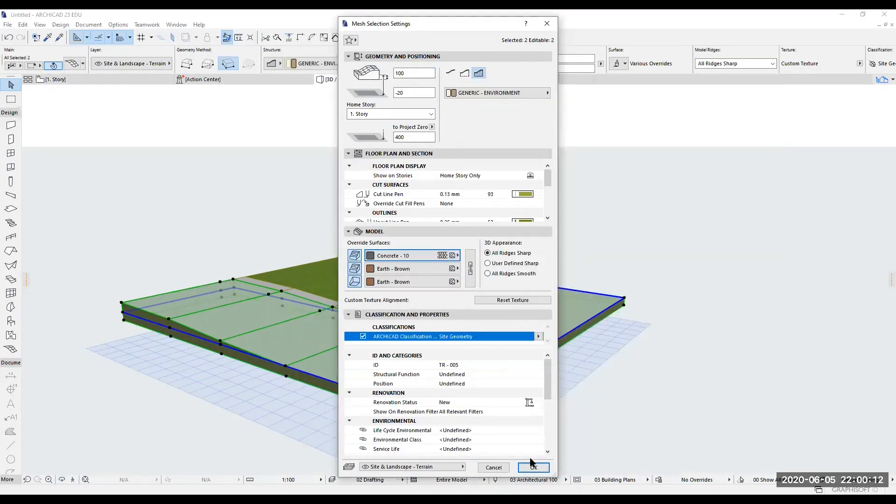
{"action": "left_click", "coordinate": [534, 466]}
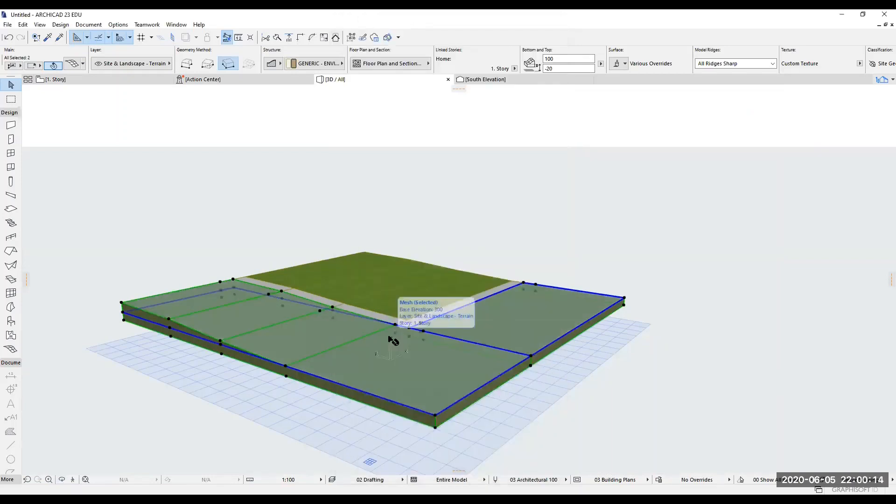
{"action": "key", "text": "Escape"}
Examine the terrain in 3D, and check the height of the site mesh's northwest corner point in the floor plan.
{"action": "middle_click_drag", "start_coordinate": [206, 386], "coordinate": [456, 354], "text": "shift"}
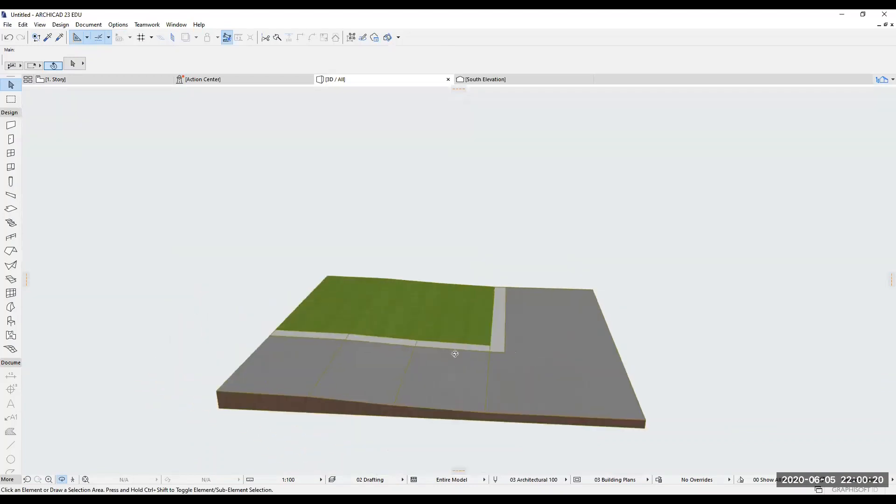
{"action": "middle_click_drag", "start_coordinate": [500, 330], "coordinate": [371, 345], "text": "shift"}
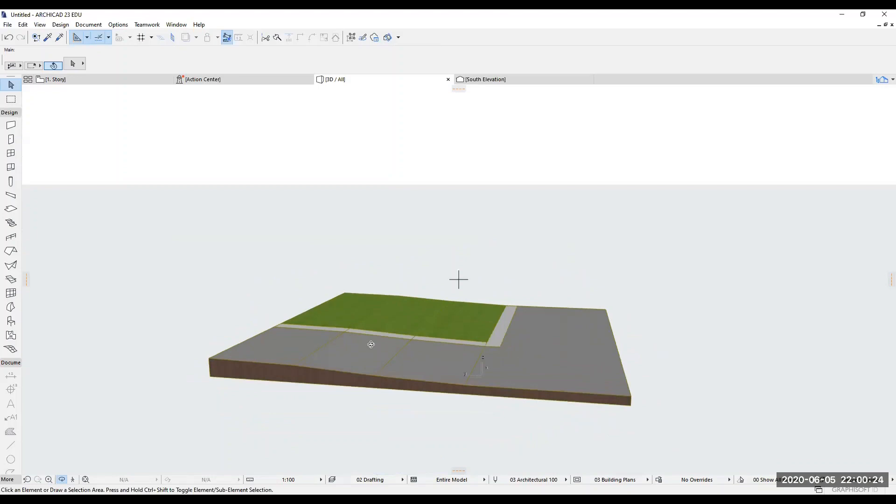
{"action": "left_click", "coordinate": [112, 82]}
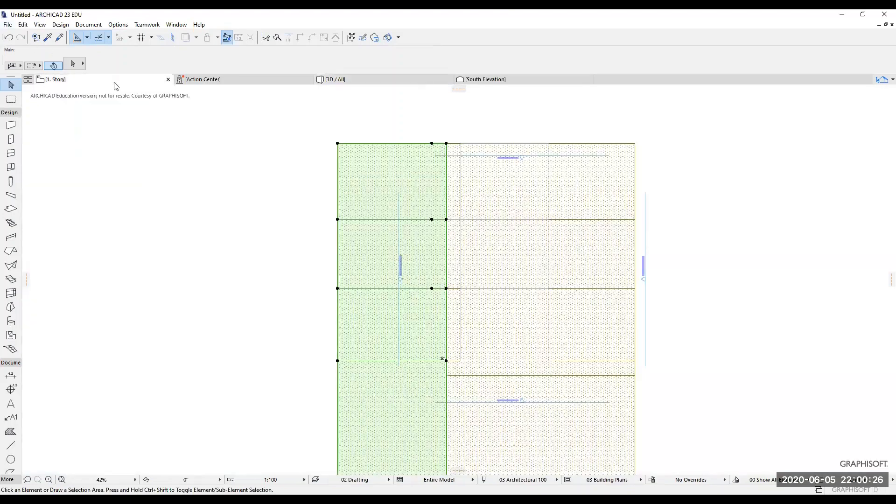
{"action": "scroll", "coordinate": [494, 210], "scroll_direction": "down", "scroll_amount": 3}
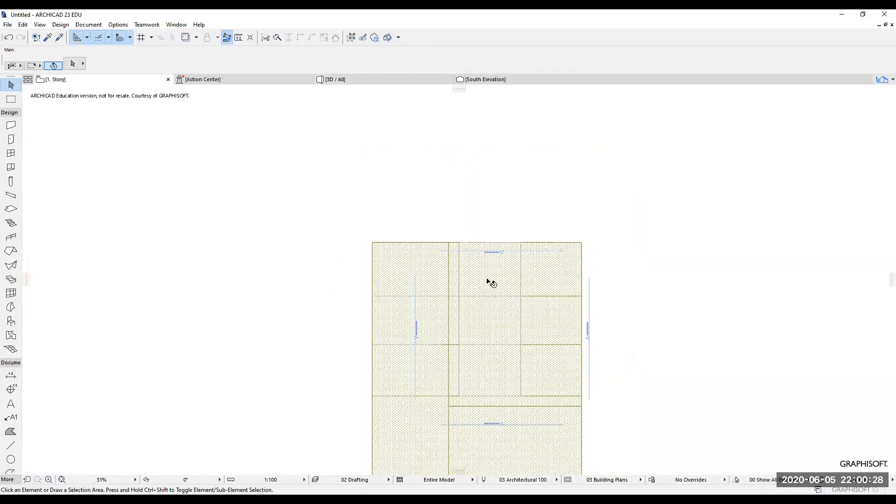
{"action": "scroll", "coordinate": [481, 280], "scroll_direction": "up", "scroll_amount": 3}
{"action": "left_click", "coordinate": [483, 276]}
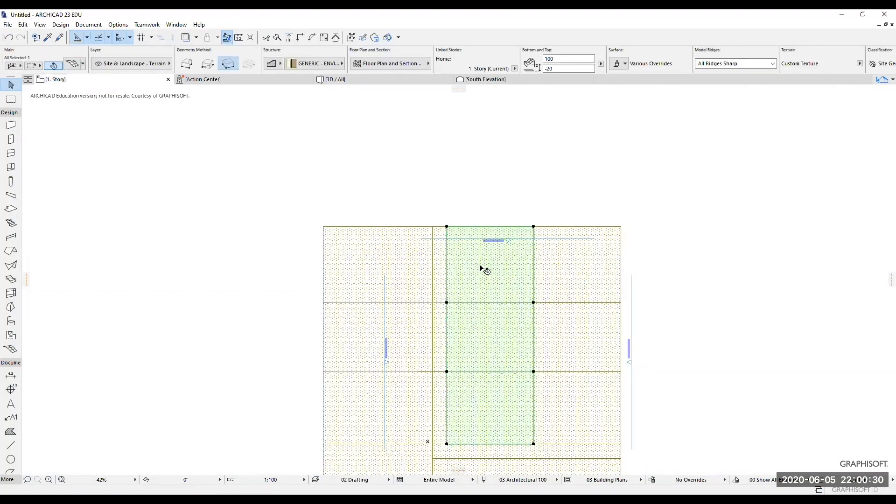
{"action": "left_click", "coordinate": [447, 227]}
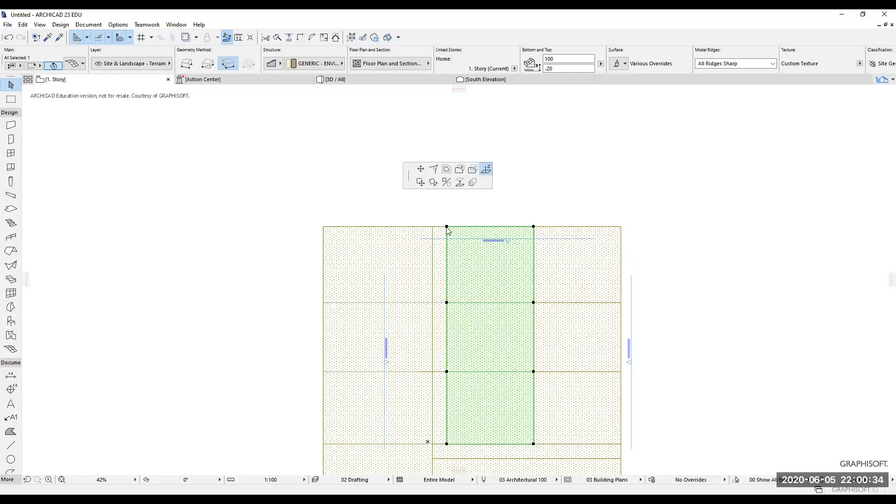
{"action": "left_click", "coordinate": [484, 169]}
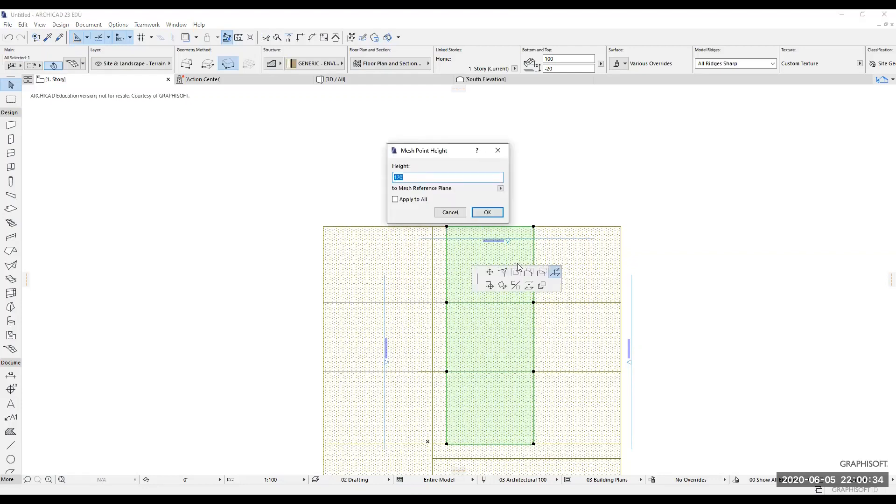
{"action": "left_click", "coordinate": [450, 212]}
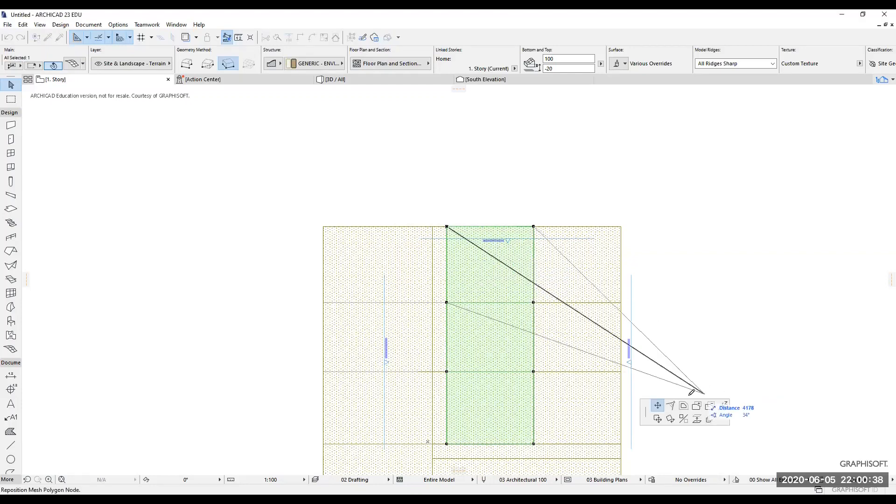
Add a rectangle 1000 deep to the site mesh's north side, spanning from its northwest corner to the eastern mesh's northeast corner, and deselect.
{"action": "left_click", "coordinate": [698, 406]}
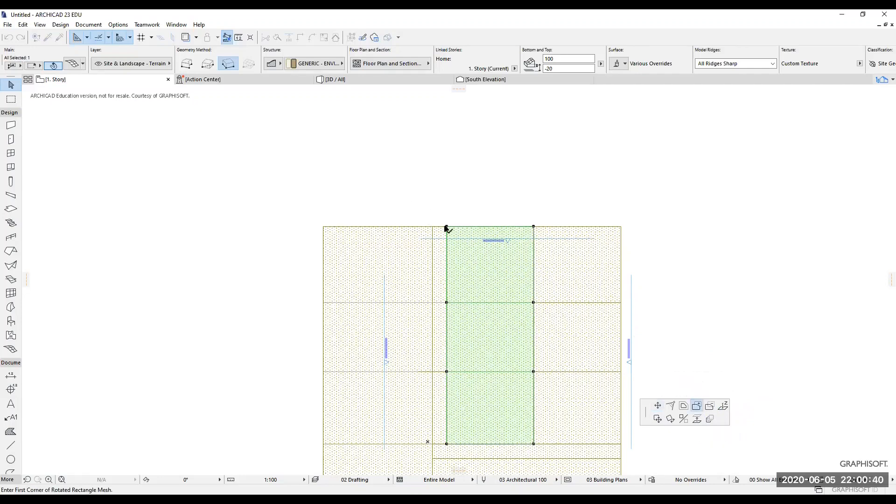
{"action": "left_click", "coordinate": [447, 227]}
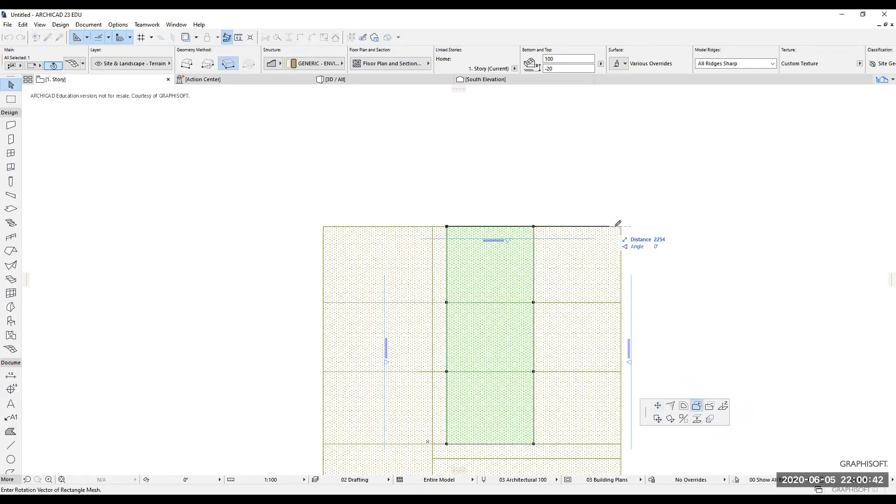
{"action": "left_click", "coordinate": [620, 226]}
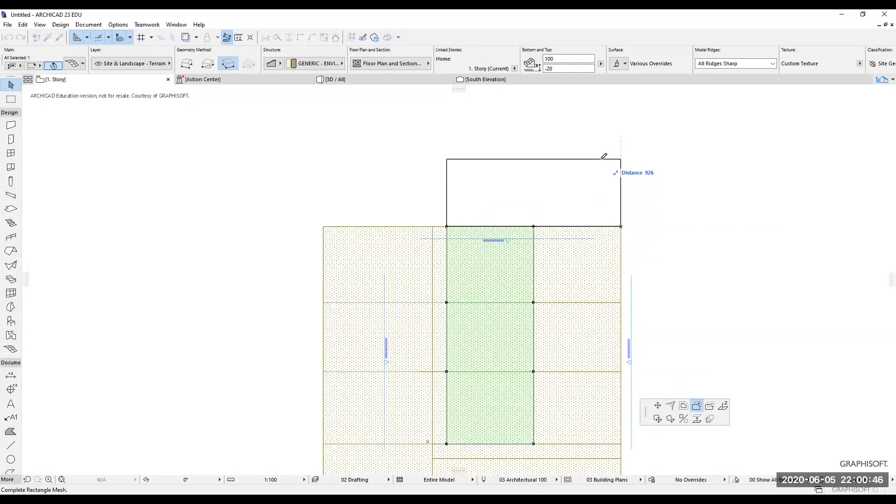
{"action": "type", "text": "1000"}
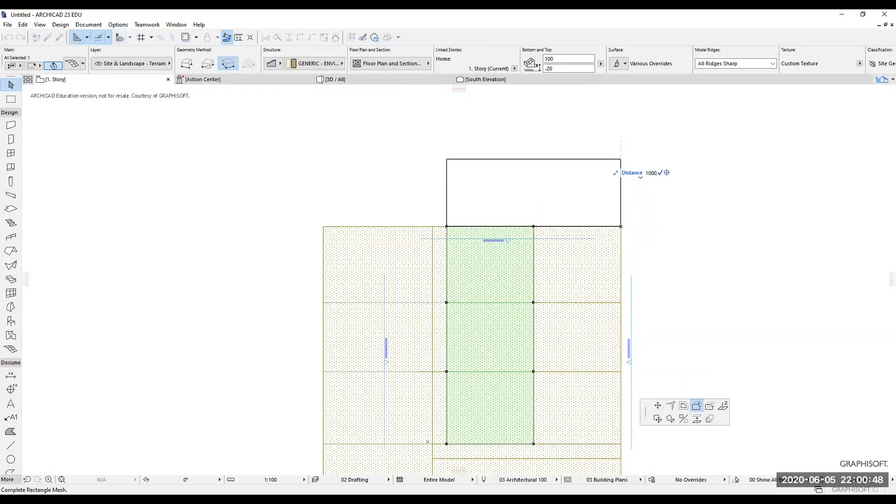
{"action": "key", "text": "Return"}
{"action": "key", "text": "Escape"}
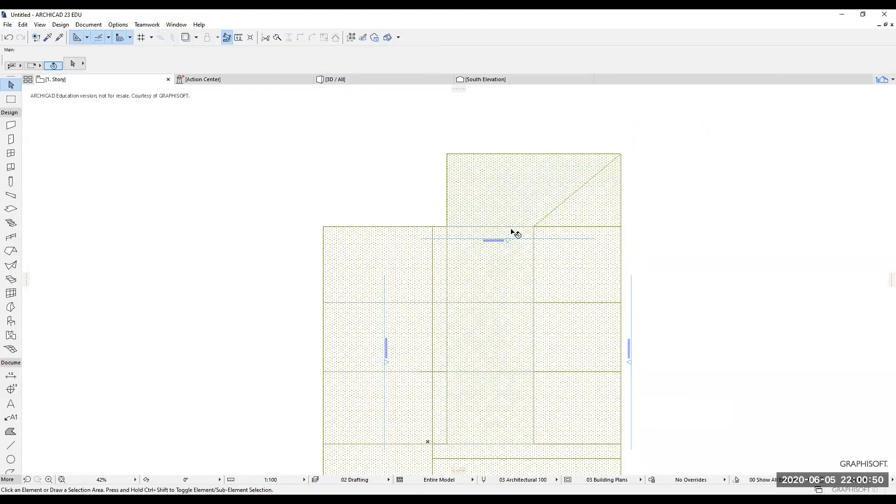
In the 3D view, elevate the new extension's northwest corner to the height of the site's original northwest corner.
{"action": "left_click", "coordinate": [335, 80]}
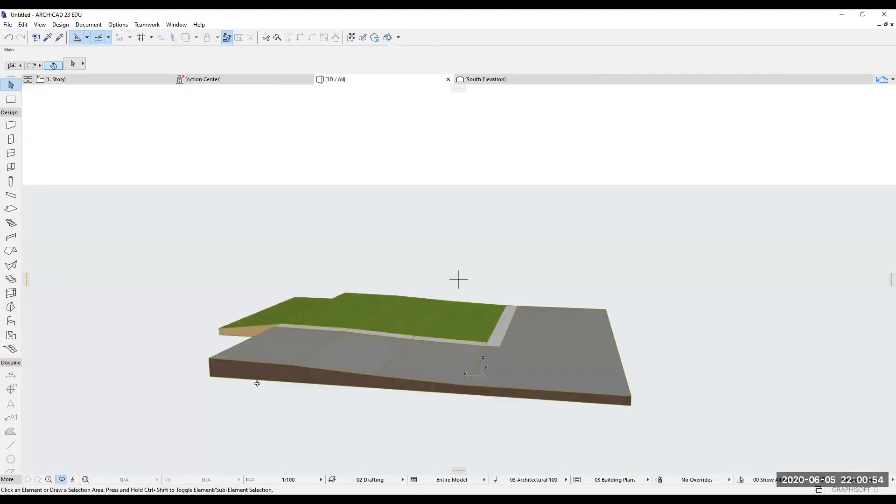
{"action": "middle_click_drag", "start_coordinate": [216, 380], "coordinate": [320, 384], "text": "shift"}
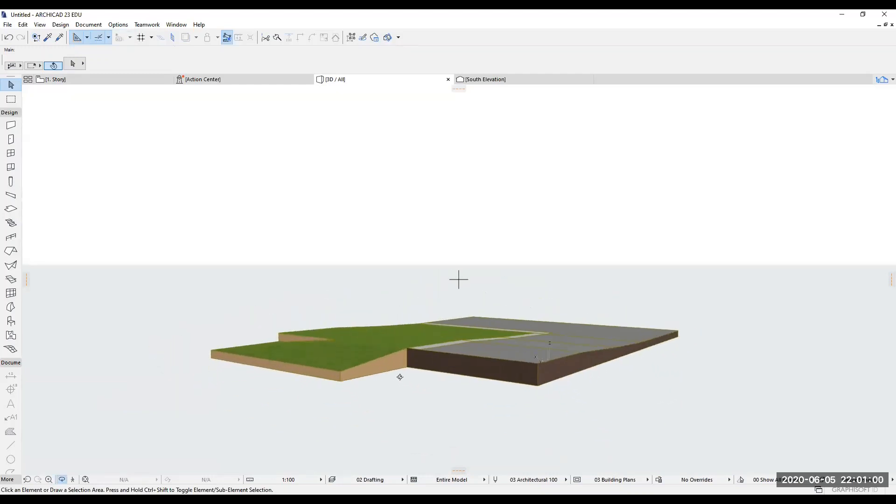
{"action": "scroll", "coordinate": [399, 373], "scroll_direction": "up", "scroll_amount": 5}
{"action": "middle_click_drag", "start_coordinate": [399, 372], "coordinate": [362, 367], "text": "shift"}
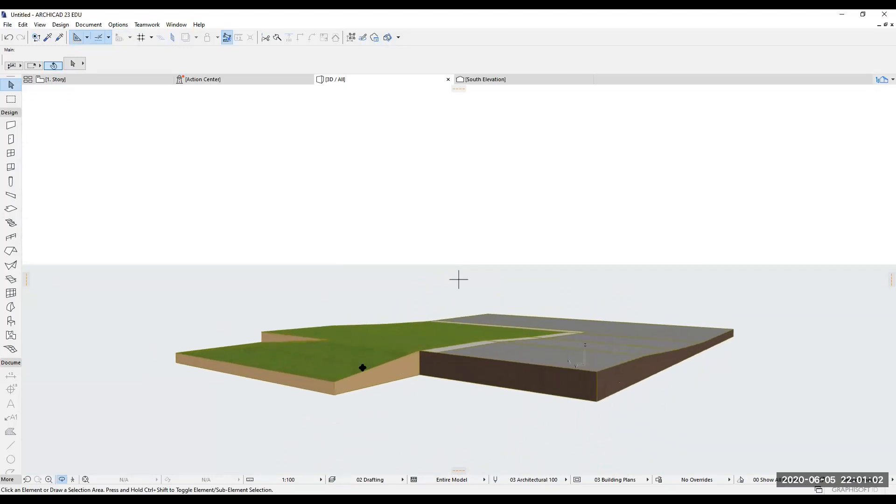
{"action": "middle_click_drag", "start_coordinate": [385, 396], "coordinate": [398, 371], "text": "shift"}
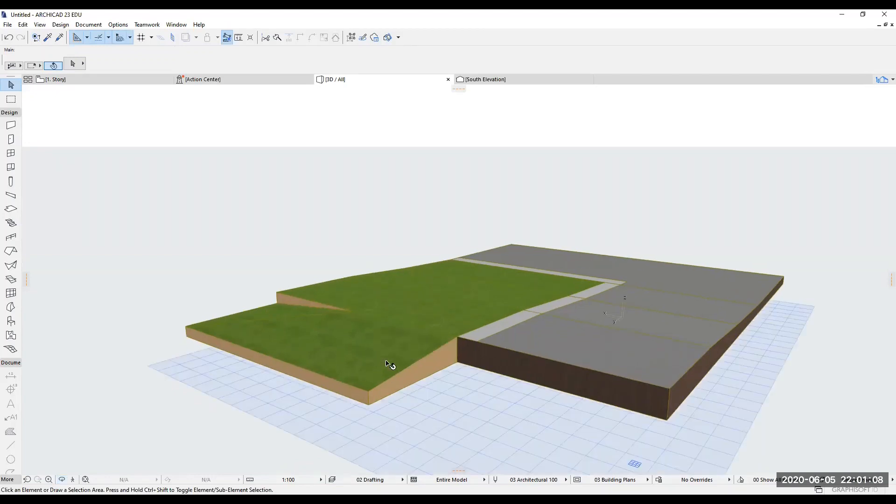
{"action": "left_click", "coordinate": [387, 364]}
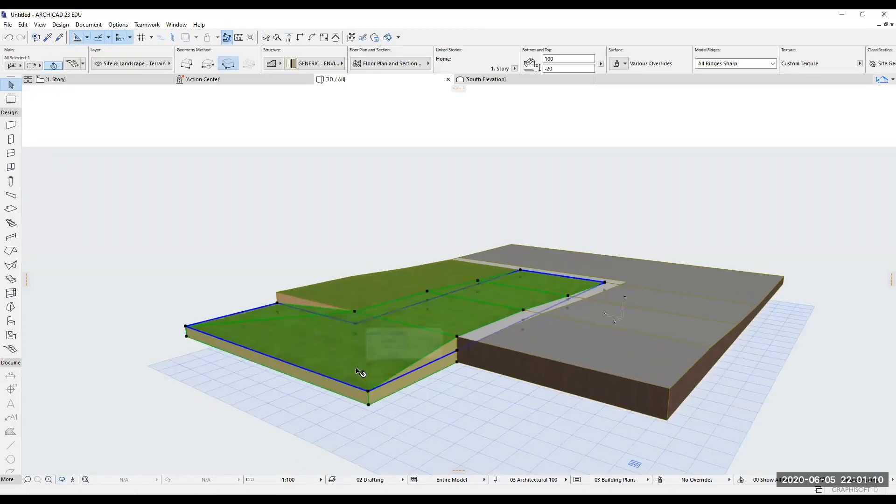
{"action": "left_click", "coordinate": [368, 392]}
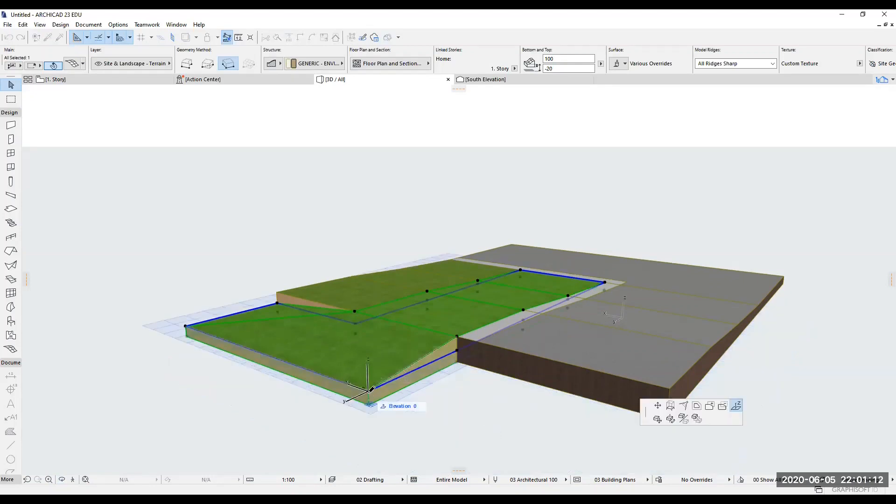
{"action": "left_click", "coordinate": [736, 406]}
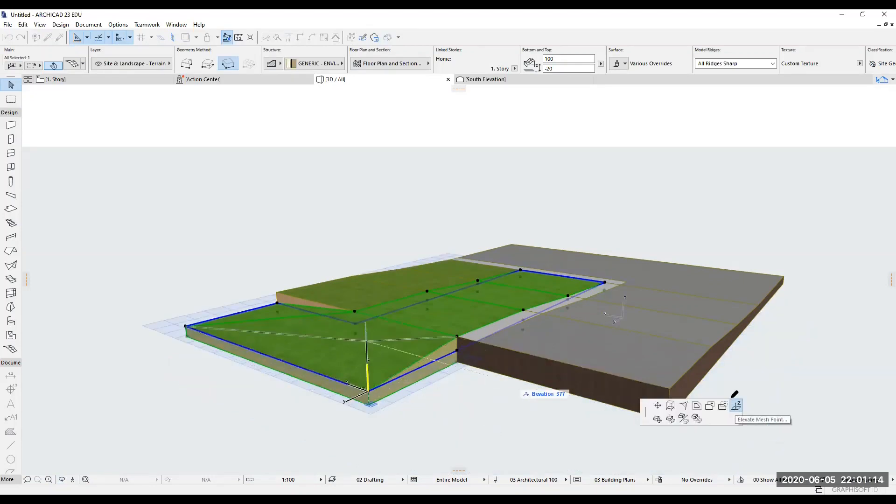
{"action": "left_click", "coordinate": [458, 334]}
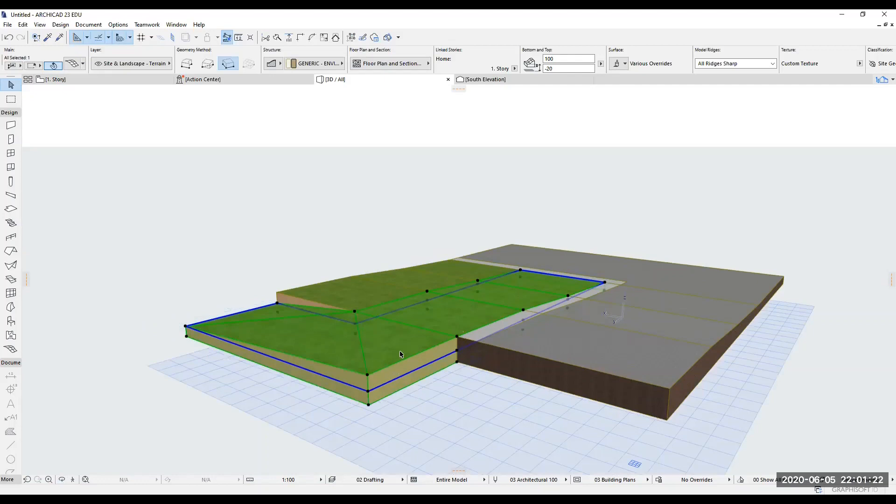
Elevate the extension's southeast corner to 120, matching the adjoining top corner of the eastern mesh.
{"action": "scroll", "coordinate": [376, 376], "scroll_direction": "down", "scroll_amount": 1}
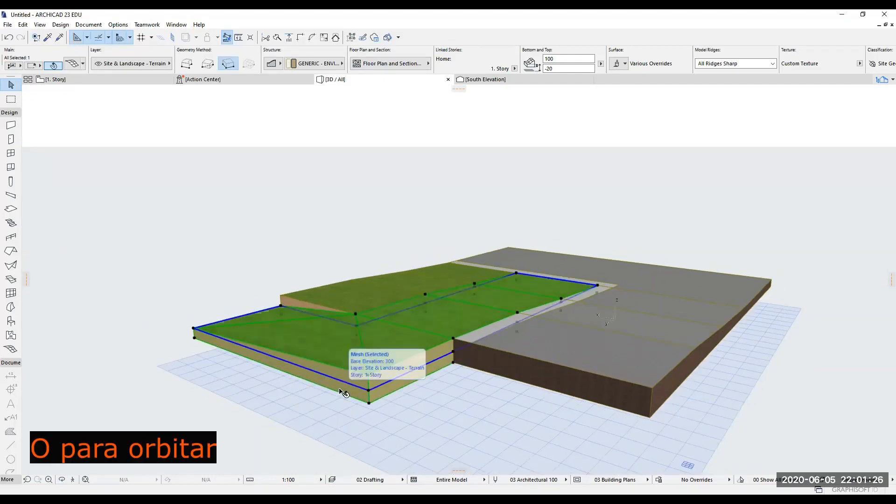
{"action": "key", "text": "o"}
{"action": "left_click_drag", "start_coordinate": [463, 408], "coordinate": [518, 348]}
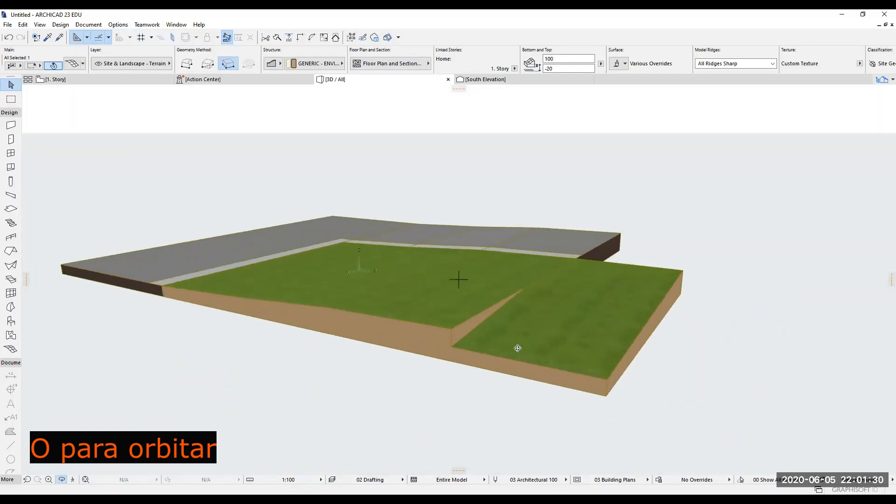
{"action": "key", "text": "o"}
{"action": "left_click", "coordinate": [519, 346]}
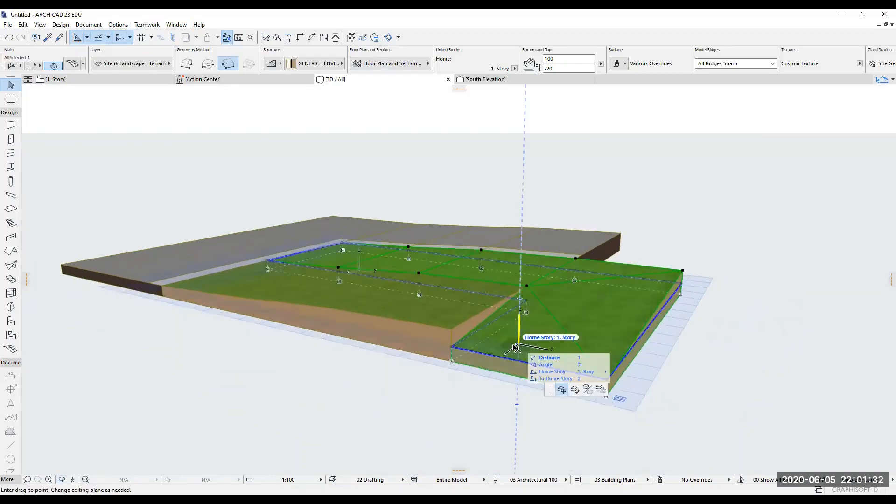
{"action": "left_click", "coordinate": [616, 394]}
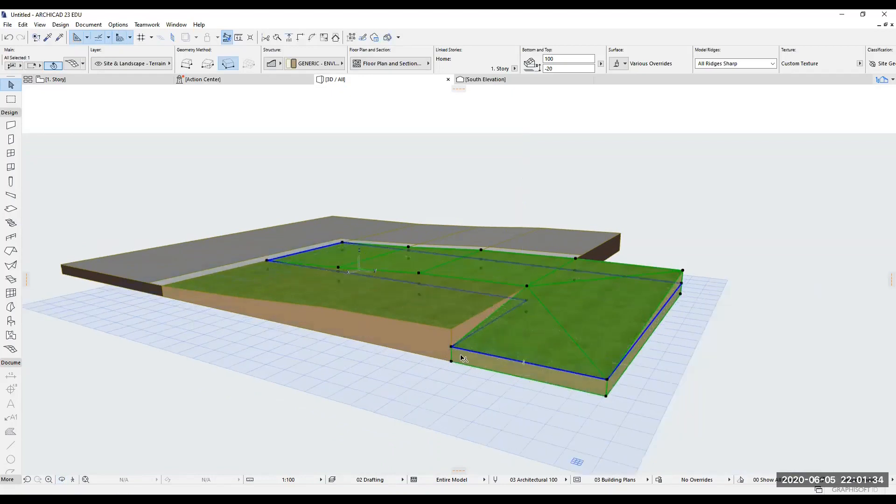
{"action": "left_click", "coordinate": [452, 346]}
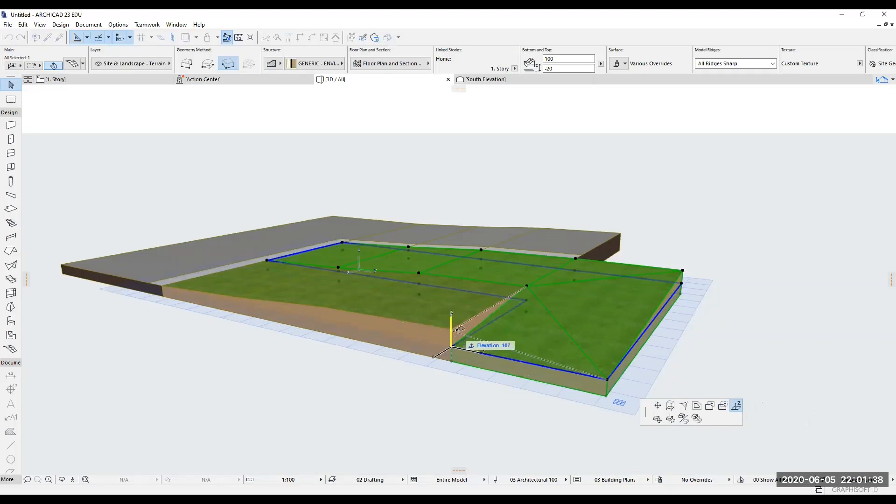
{"action": "scroll", "coordinate": [452, 329], "scroll_direction": "up", "scroll_amount": 1}
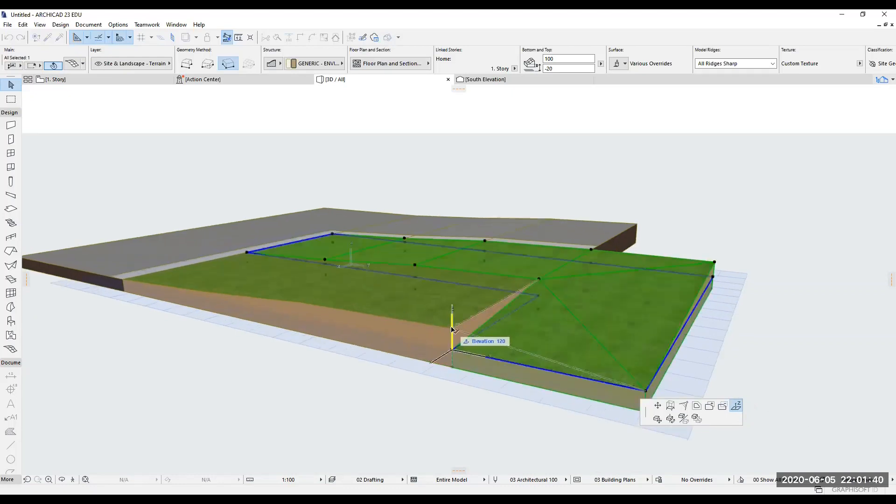
{"action": "left_click", "coordinate": [452, 329]}
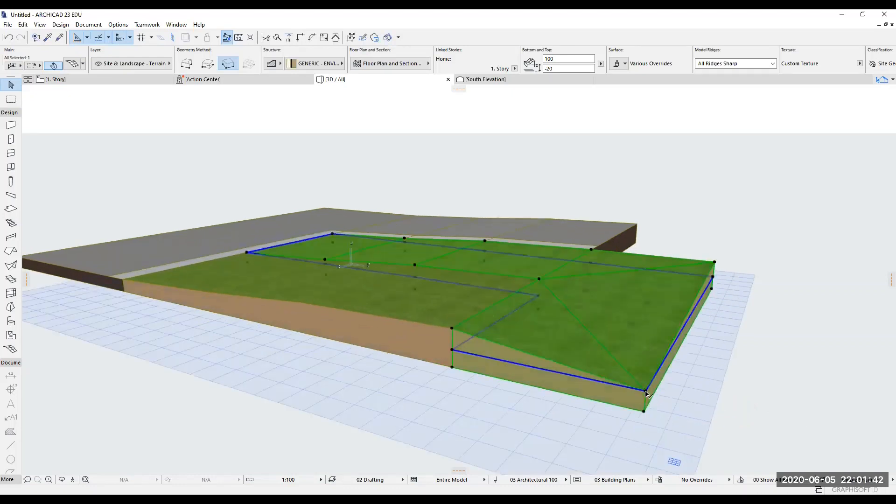
Elevate the extension's northeast corner to 120 by matching its southeast corner, and deselect the mesh.
{"action": "left_click", "coordinate": [646, 393]}
{"action": "left_click", "coordinate": [736, 405]}
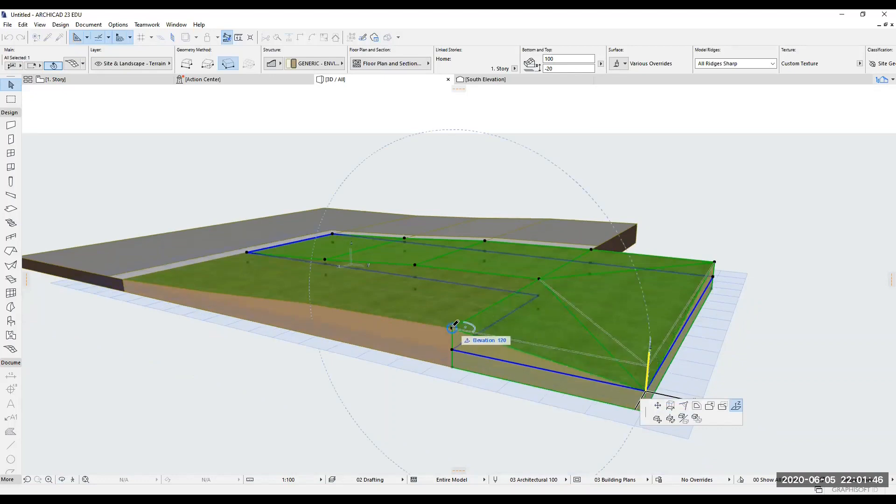
{"action": "left_click", "coordinate": [452, 328]}
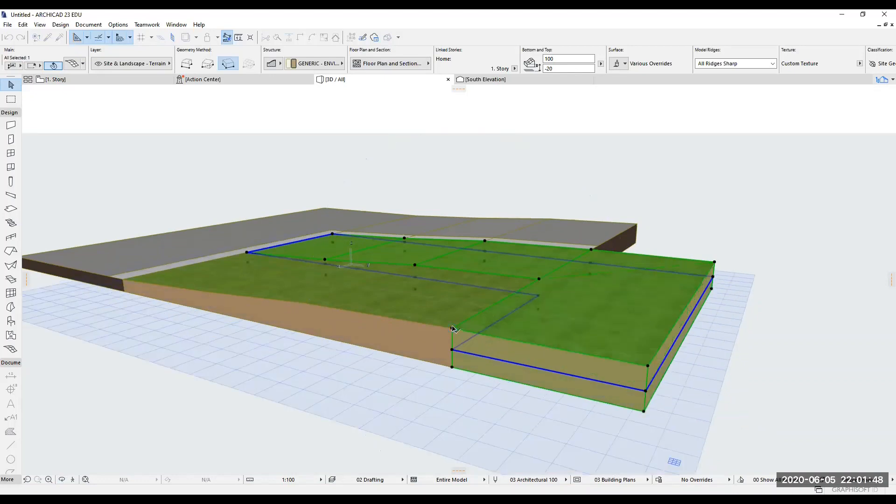
{"action": "key", "text": "Escape"}
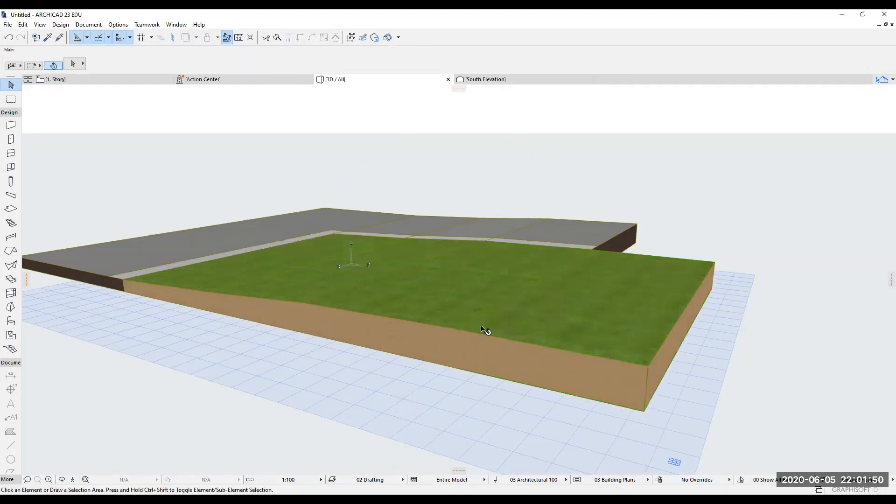
Examine the extended terrain in 3D from several sides, including the northern extension, the border strips and the concrete surfaces.
{"action": "scroll", "coordinate": [379, 327], "scroll_direction": "down", "scroll_amount": 3}
{"action": "scroll", "coordinate": [381, 319], "scroll_direction": "down", "scroll_amount": 1}
{"action": "mouse_move", "coordinate": [341, 334]}
{"action": "middle_mouse_down", "text": "shift"}
{"action": "mouse_move", "coordinate": [332, 334]}
{"action": "mouse_move", "coordinate": [693, 370]}
{"action": "mouse_move", "coordinate": [508, 355]}
{"action": "mouse_move", "coordinate": [480, 388]}
{"action": "mouse_move", "coordinate": [370, 356]}
{"action": "mouse_move", "coordinate": [490, 335]}
{"action": "mouse_move", "coordinate": [341, 350]}
{"action": "middle_mouse_up", "text": "shift"}
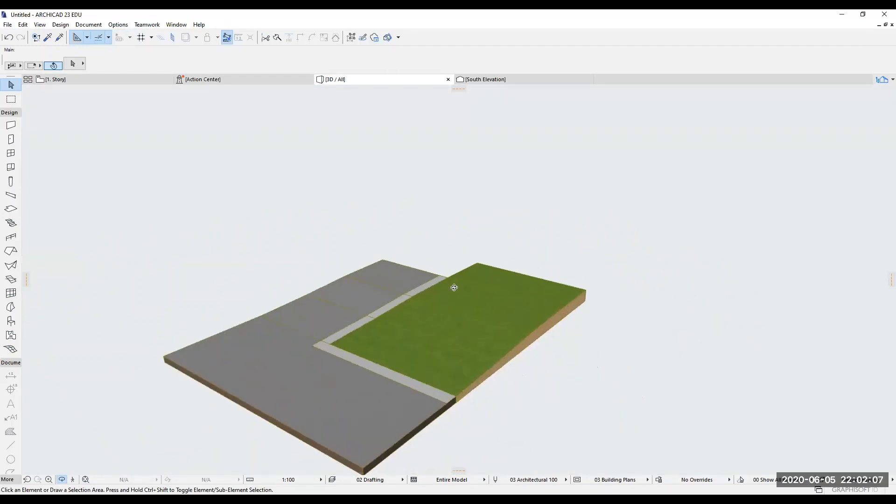
{"action": "middle_click_drag", "start_coordinate": [470, 284], "coordinate": [612, 344], "text": "shift"}
{"action": "middle_click_drag", "start_coordinate": [508, 317], "coordinate": [497, 317], "text": "shift"}
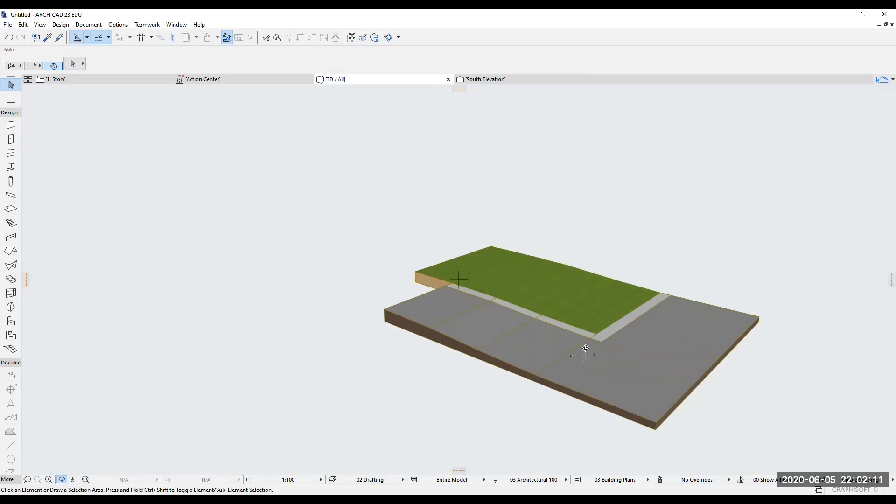
{"action": "middle_click_drag", "start_coordinate": [585, 348], "coordinate": [407, 318], "text": "shift"}
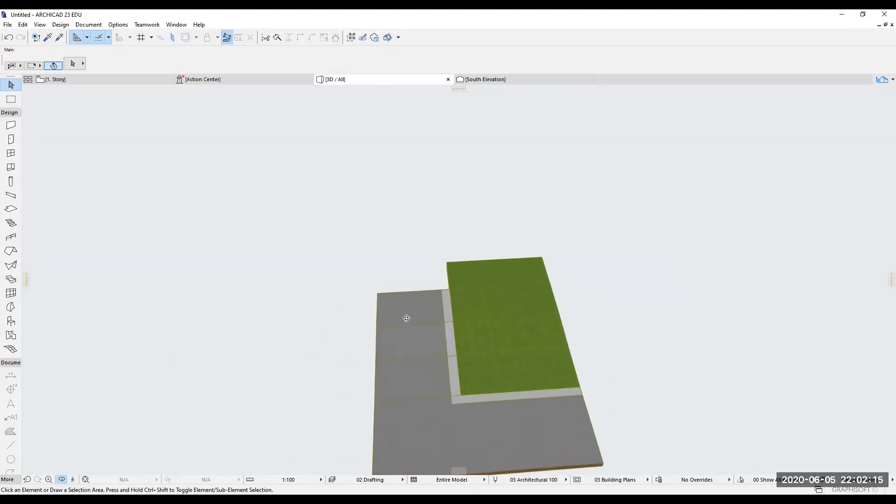
{"action": "left_click_drag", "start_coordinate": [520, 315], "coordinate": [521, 315]}
{"action": "left_click_drag", "start_coordinate": [484, 261], "coordinate": [481, 391]}
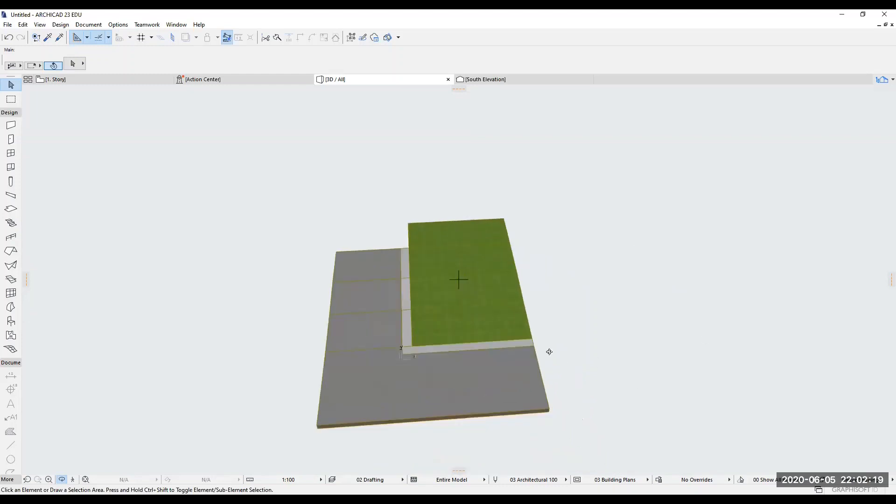
{"action": "mouse_move", "coordinate": [402, 311]}
{"action": "left_mouse_down"}
{"action": "mouse_move", "coordinate": [426, 322]}
{"action": "mouse_move", "coordinate": [394, 321]}
{"action": "left_mouse_up"}
{"action": "scroll", "coordinate": [427, 306], "scroll_direction": "up", "scroll_amount": 3}
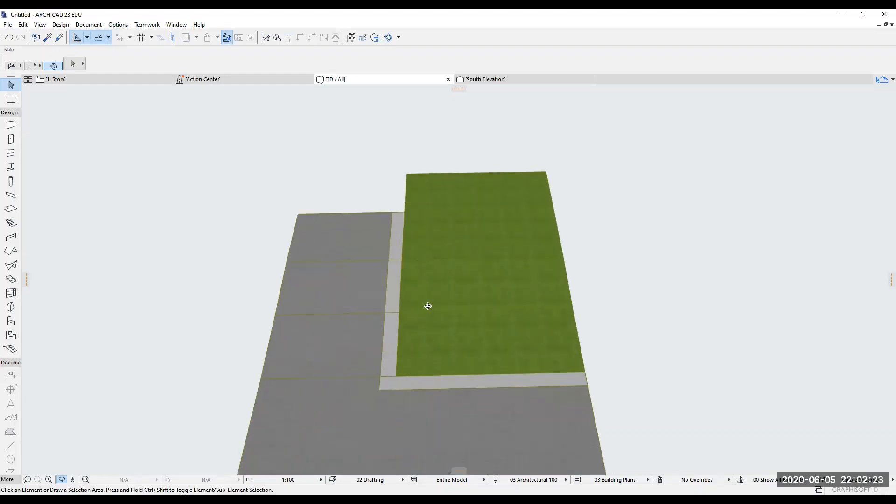